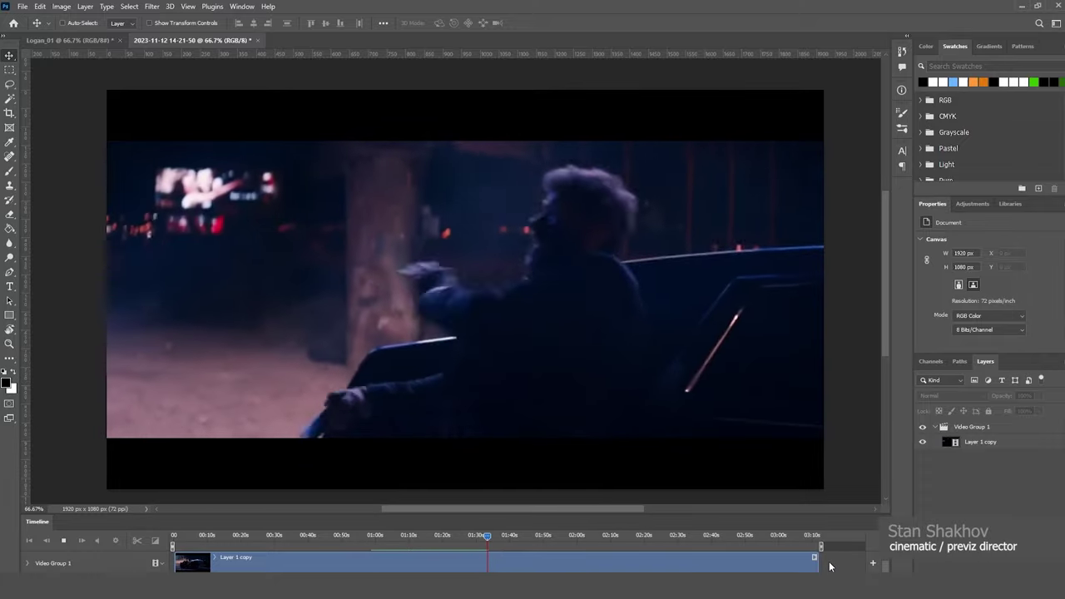
Pause the reference clip in Photoshop and preview the Ada and Aoi presets in MetaHuman Creator
key(space)
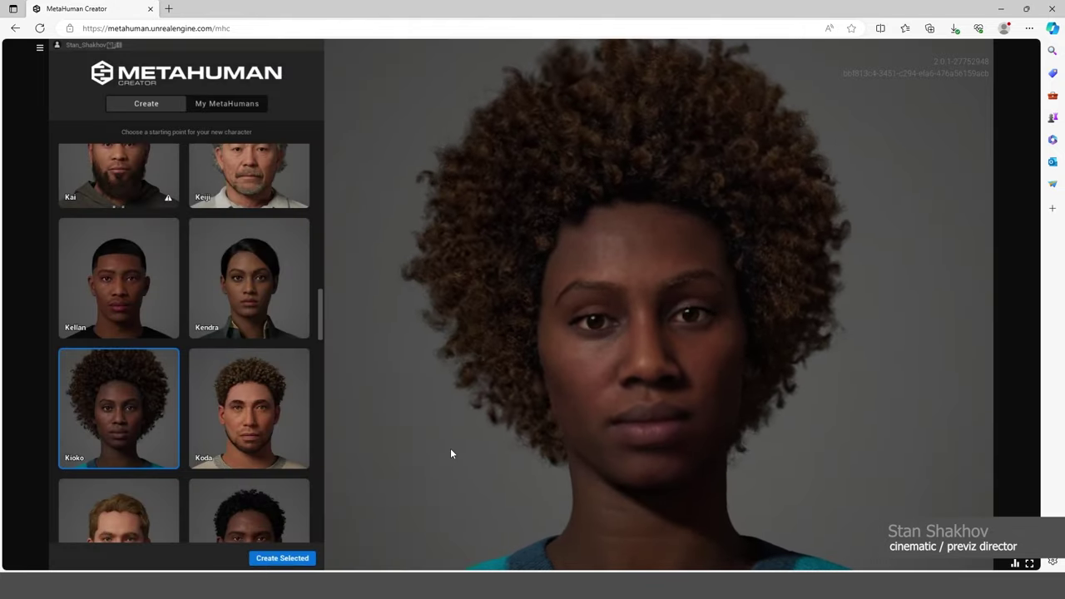
scroll(212, 287, up, 10)
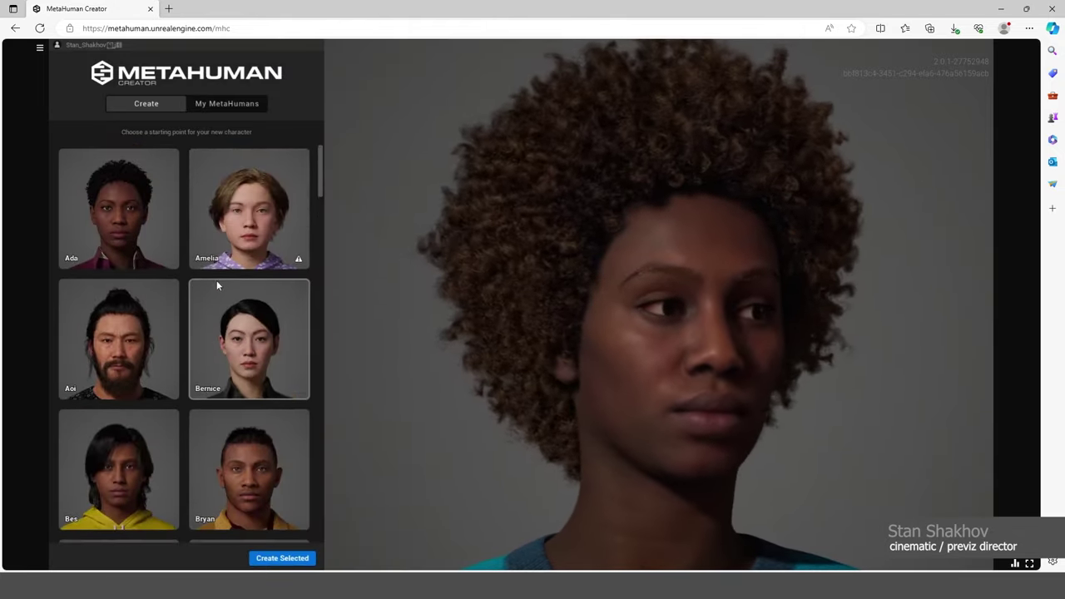
click(128, 180)
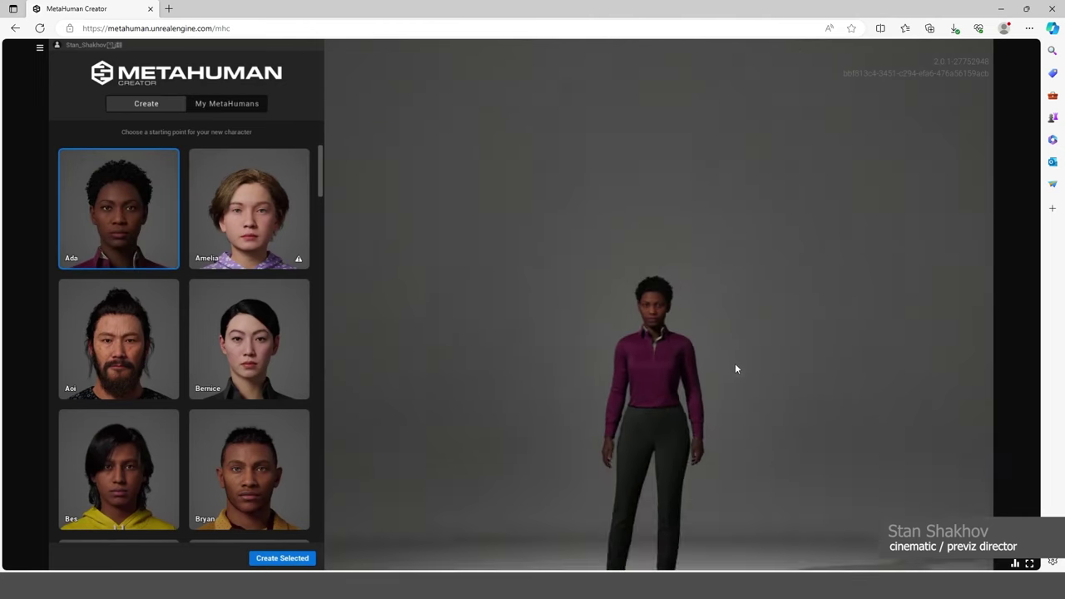
scroll(148, 244, down, 1)
click(147, 244)
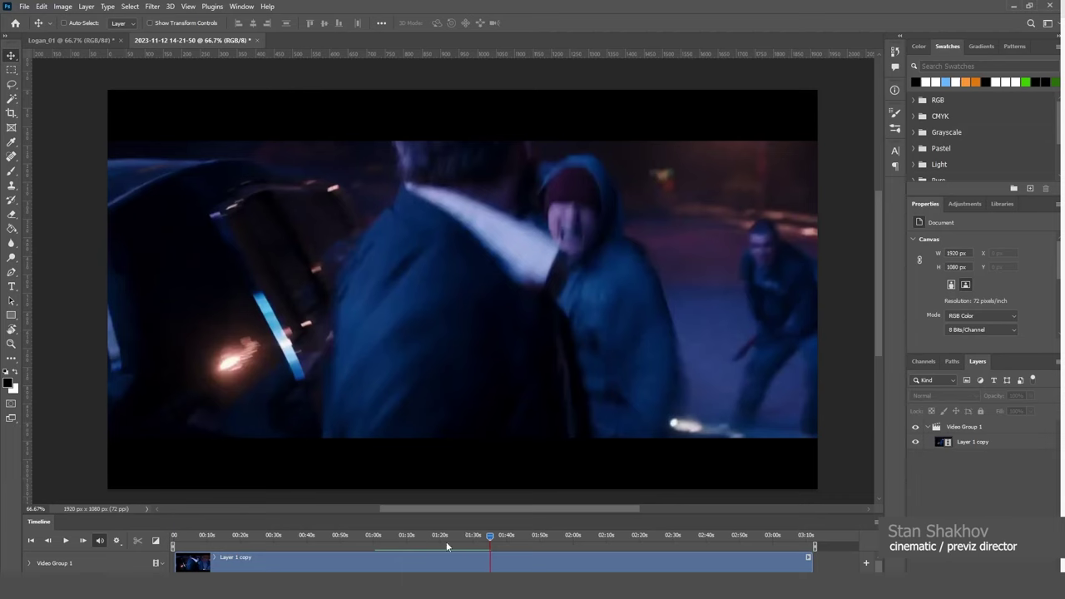
Scrub the Photoshop reference clip to the bearded man in the white shirt, and preview the Cooper preset in MetaHuman Creator
drag(447, 533, 400, 532)
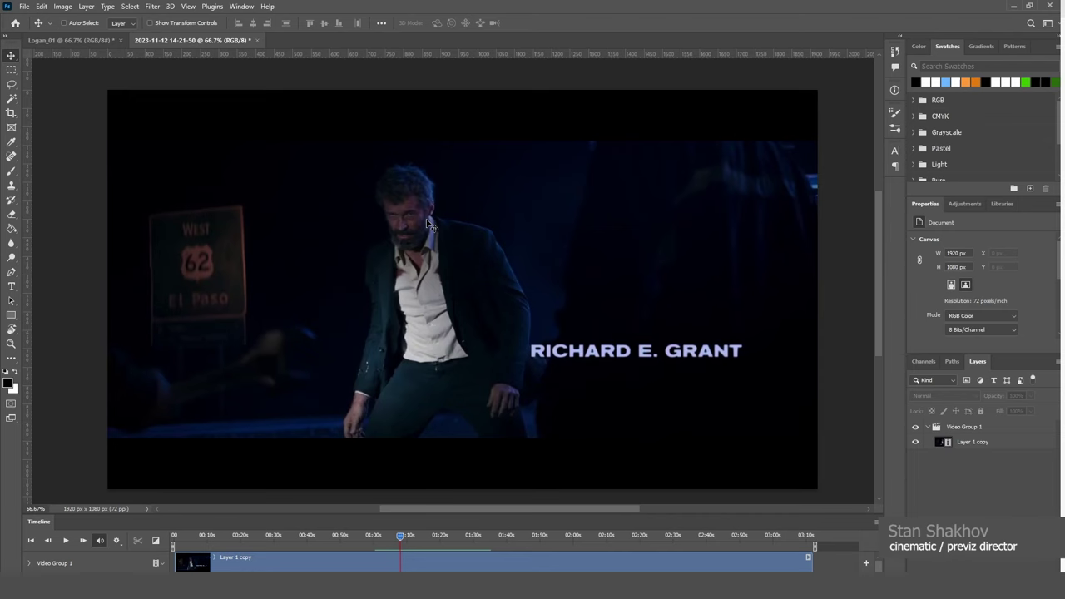
click(574, 586)
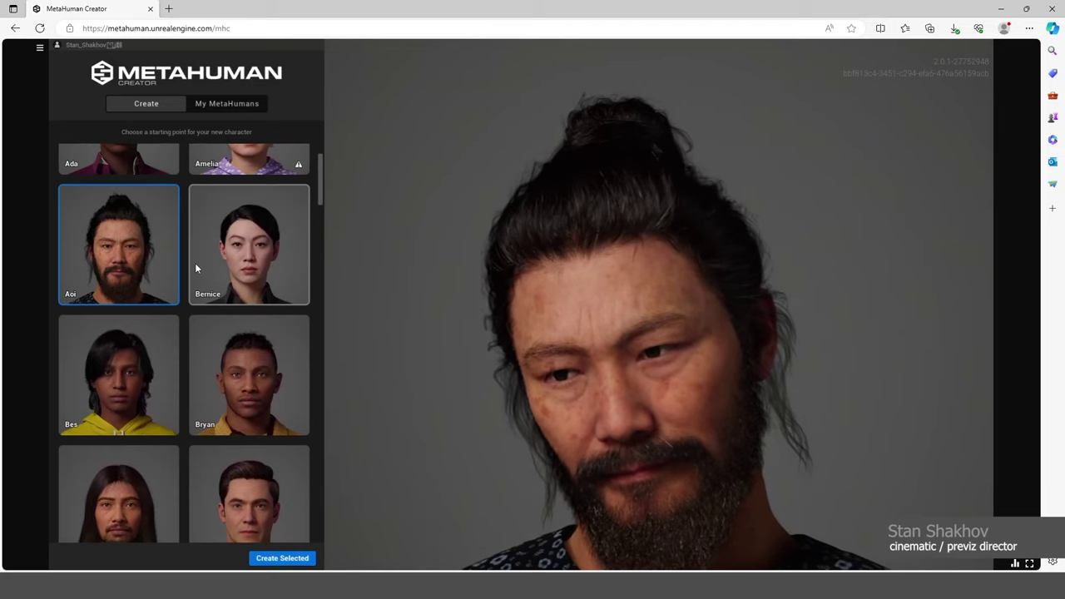
scroll(231, 254, down, 2)
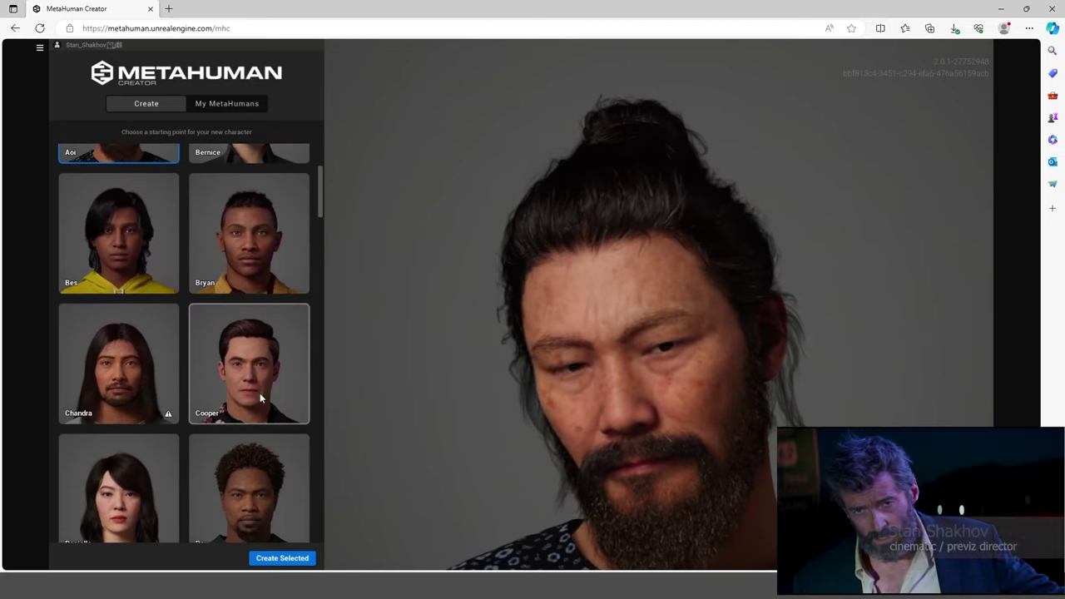
click(254, 364)
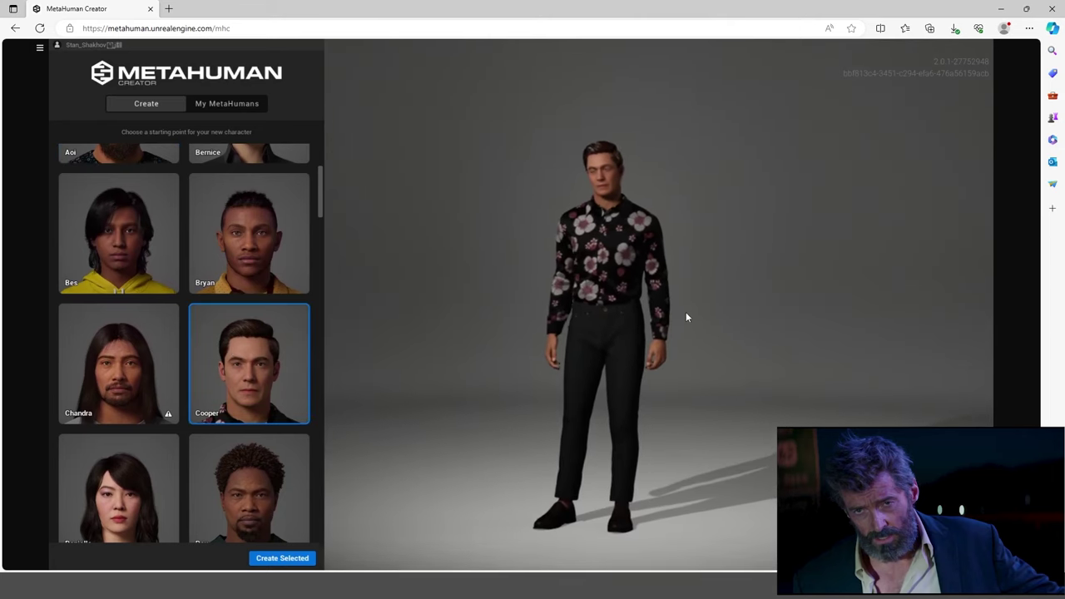
drag(697, 304, 388, 248)
drag(660, 307, 836, 303)
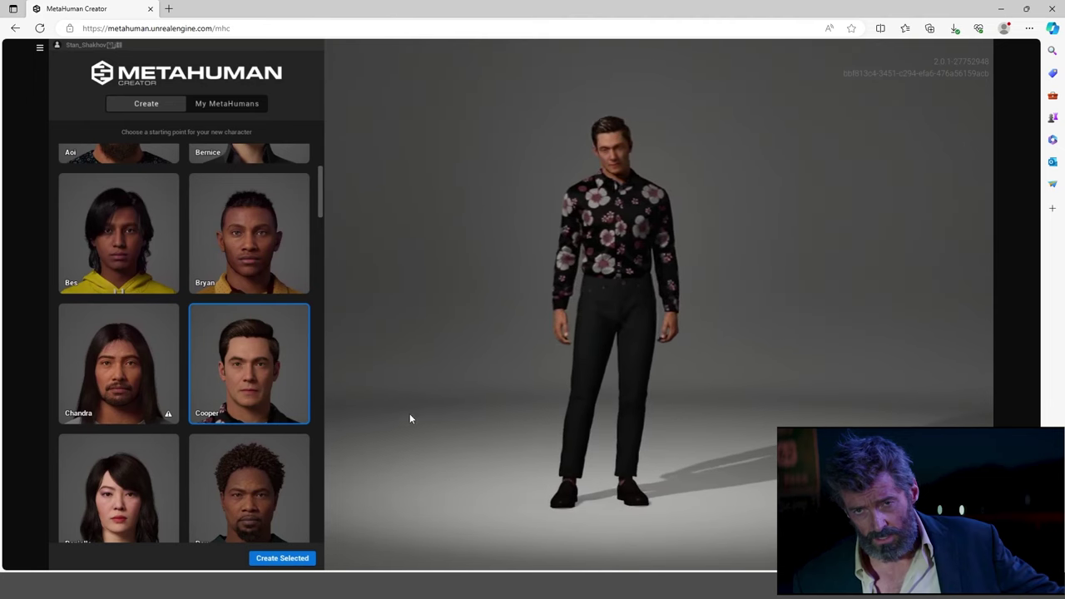
Preview the Dax, Emanuel and Gavin presets as possible starting points for the character
scroll(239, 403, down, 2)
click(257, 310)
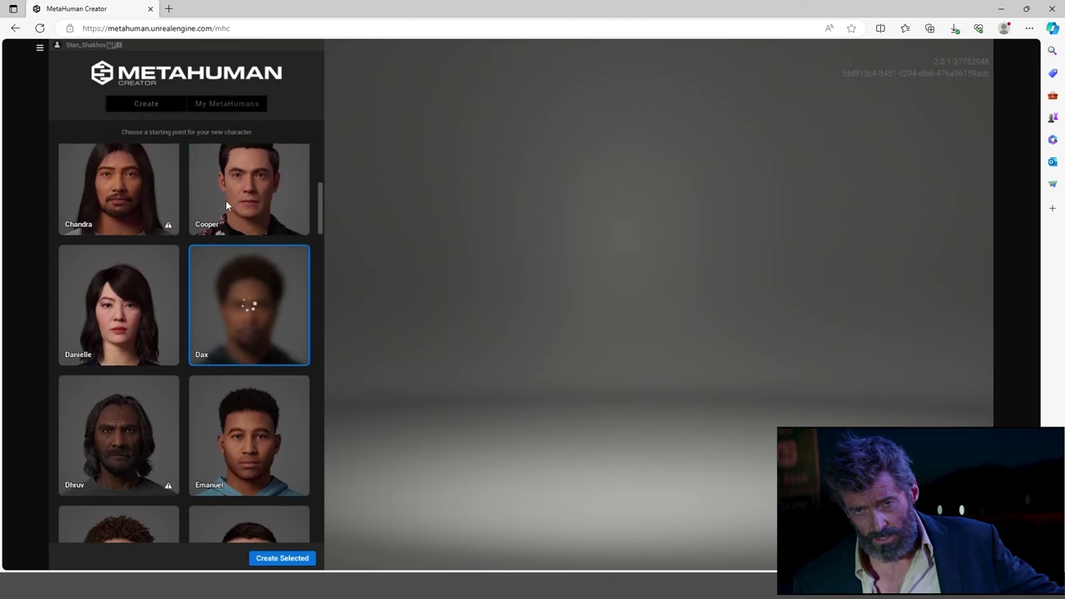
scroll(237, 387, down, 2)
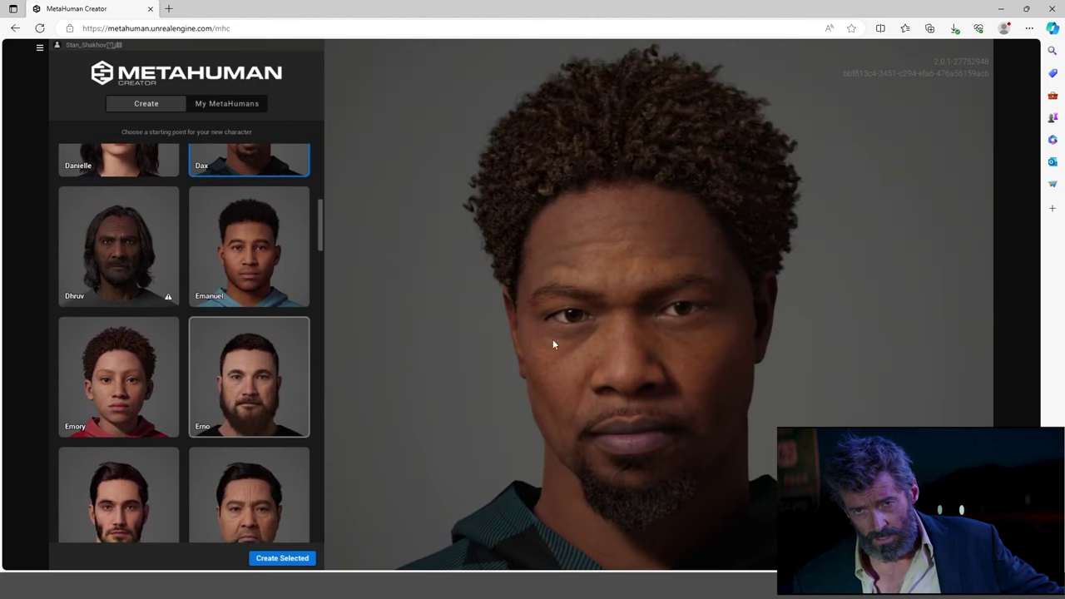
scroll(285, 375, up, 1)
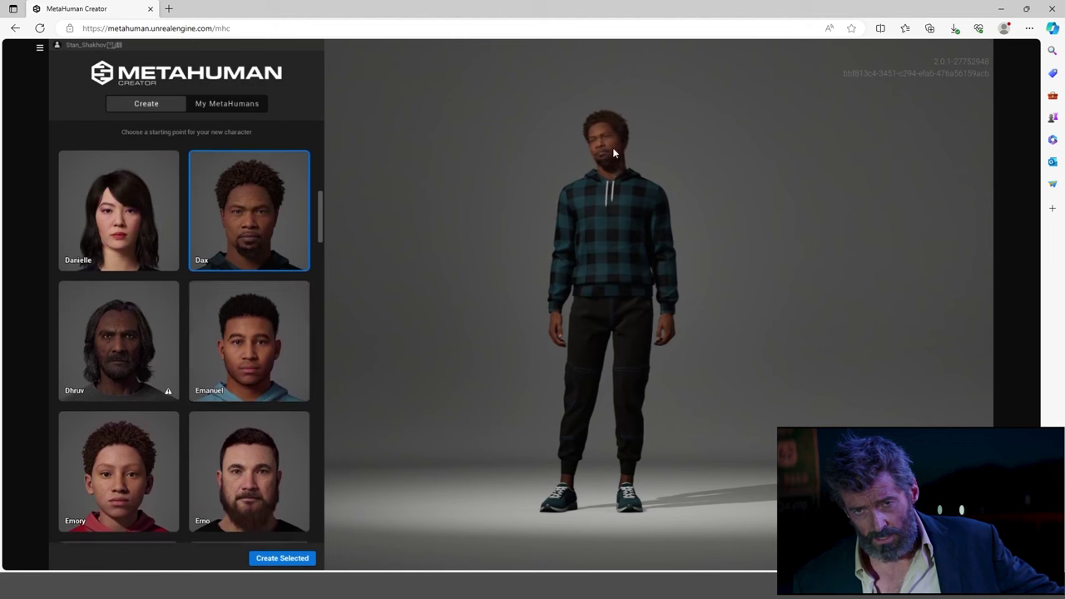
scroll(246, 287, down, 1)
click(255, 268)
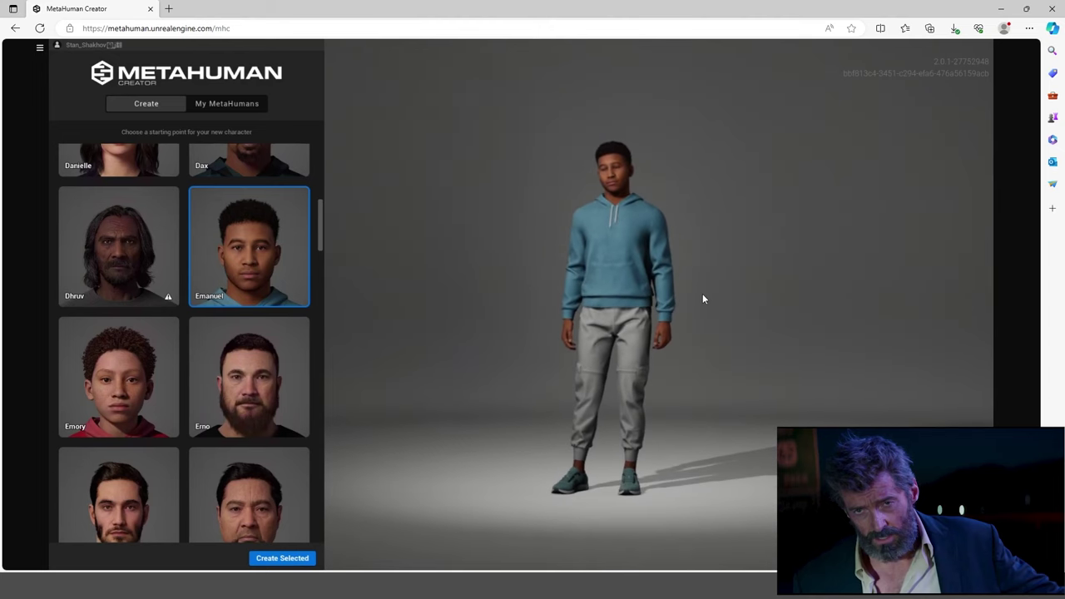
scroll(252, 351, down, 3)
click(245, 326)
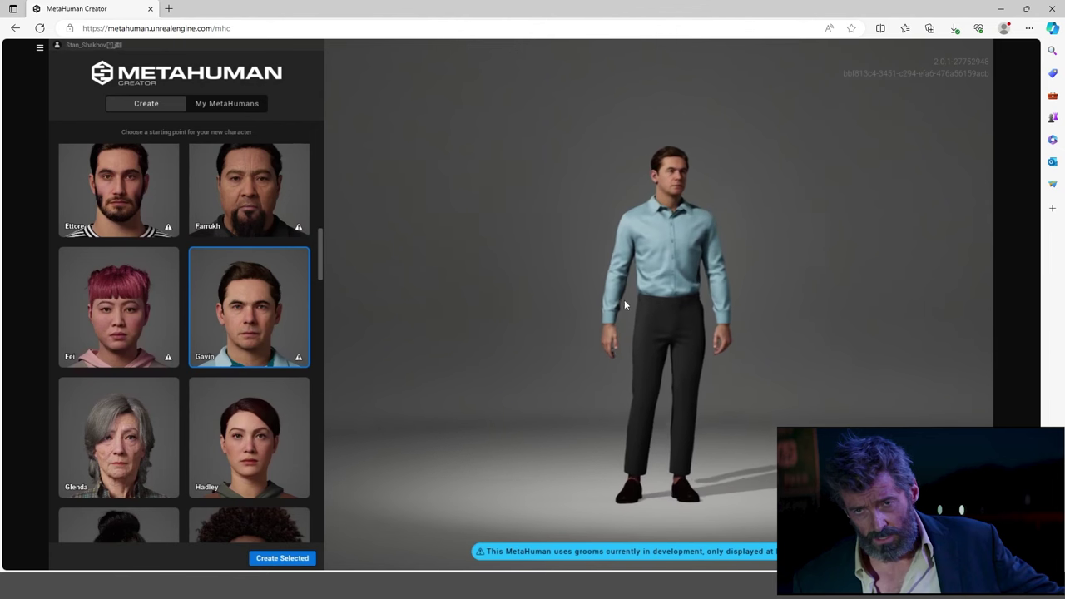
Select the Kristofer preset and view the character from different angles
scroll(255, 263, down, 2)
scroll(256, 267, down, 1)
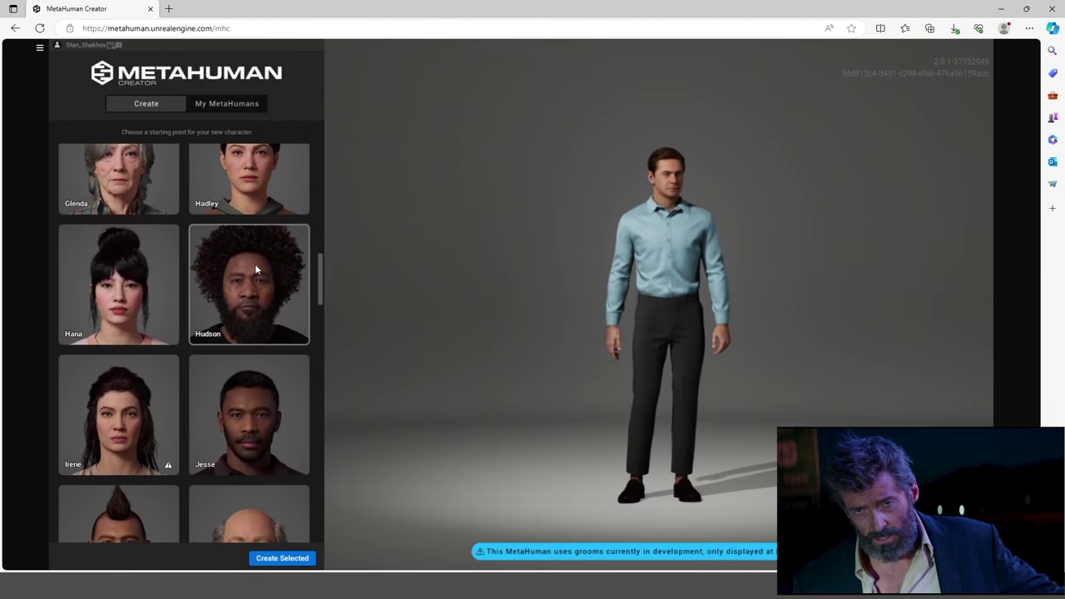
scroll(255, 264, down, 5)
scroll(282, 265, down, 2)
click(94, 290)
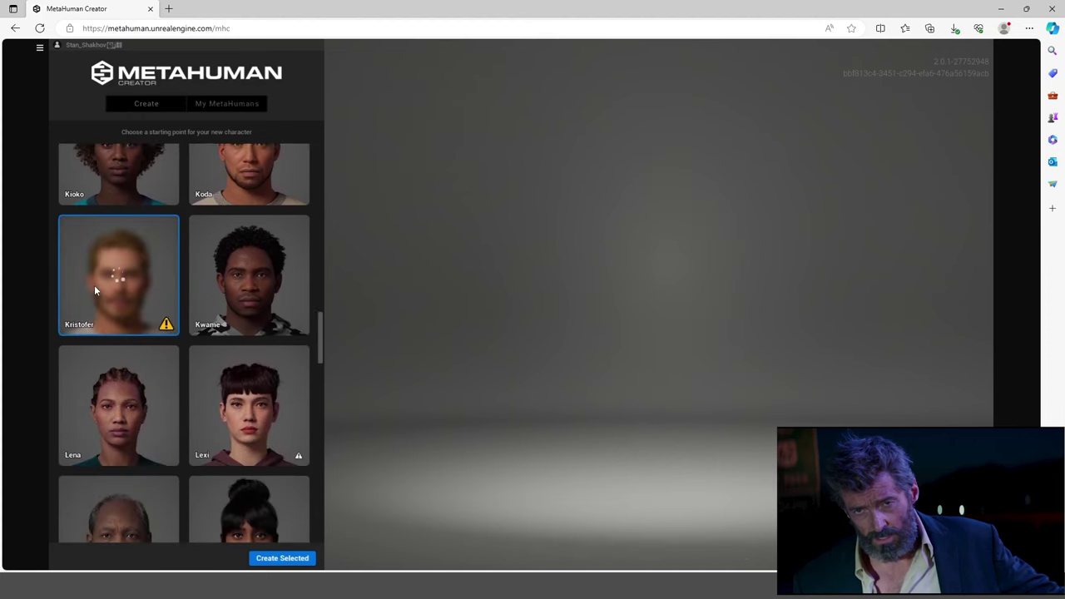
scroll(730, 313, down, 1)
drag(748, 319, 907, 314)
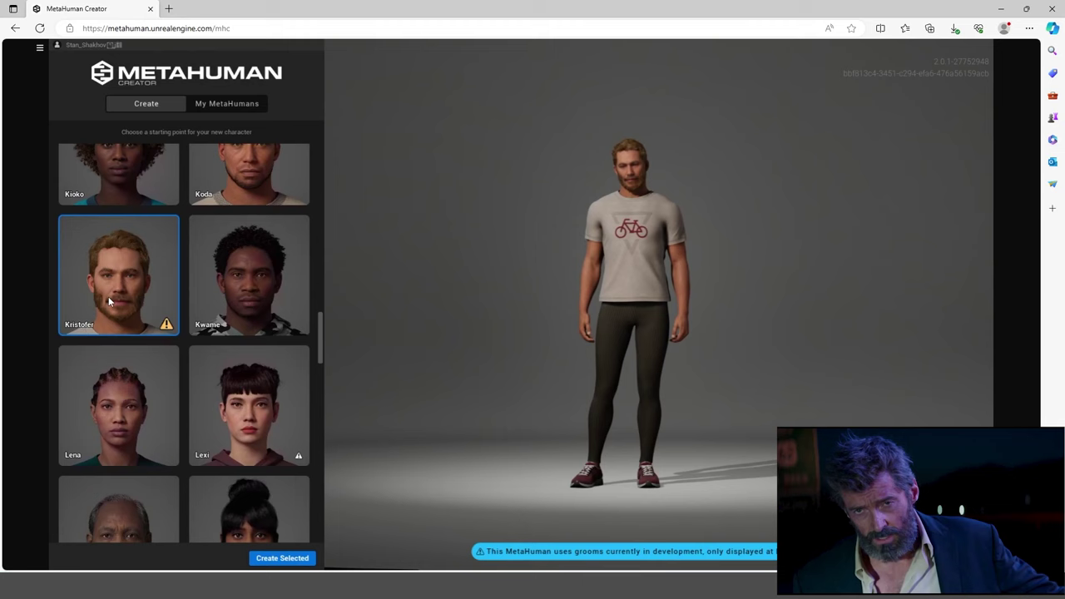
Look through the remaining presets and create the new MetaHuman from Kristofer
scroll(202, 292, down, 5)
scroll(234, 271, down, 3)
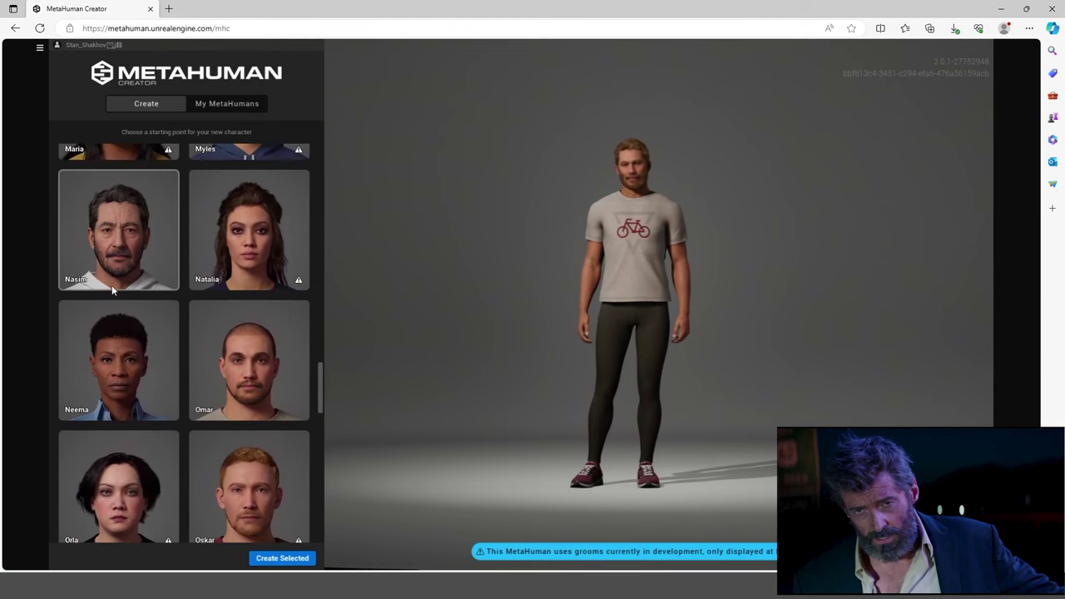
scroll(231, 266, down, 4)
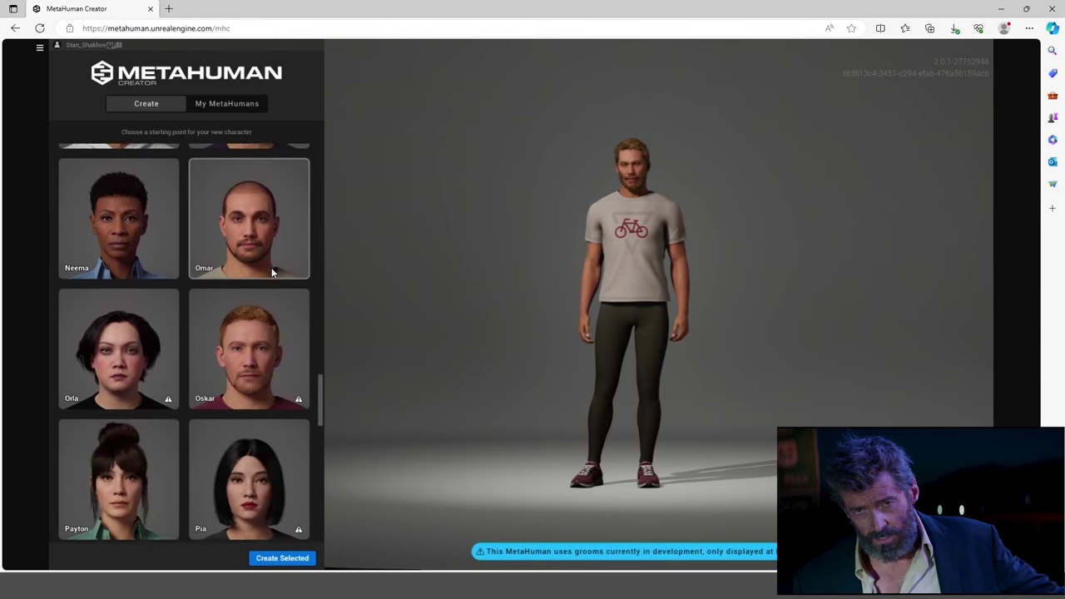
scroll(266, 261, down, 10)
scroll(275, 290, up, 8)
scroll(274, 292, up, 8)
click(282, 557)
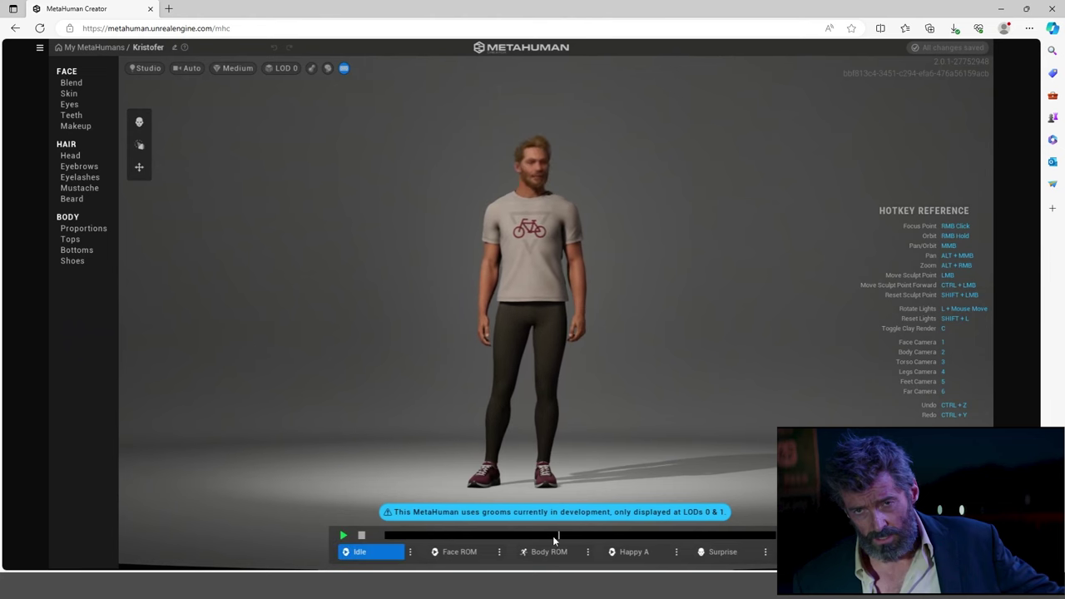
Look through the Blend, Skin, Eyes, Teeth and Makeup settings of the character's face
click(71, 84)
click(71, 94)
click(71, 104)
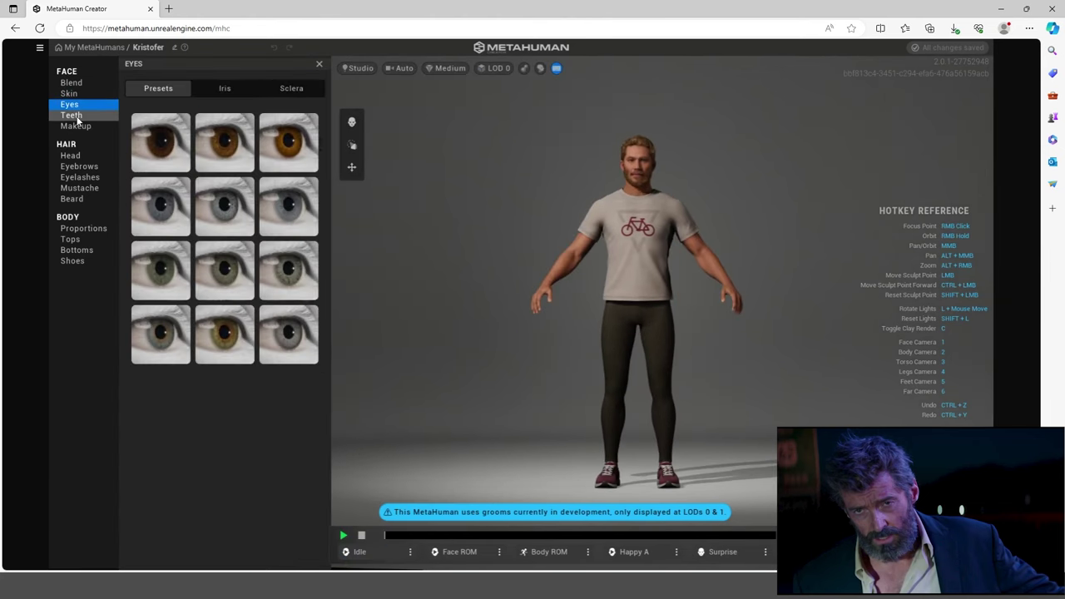
click(71, 115)
click(77, 127)
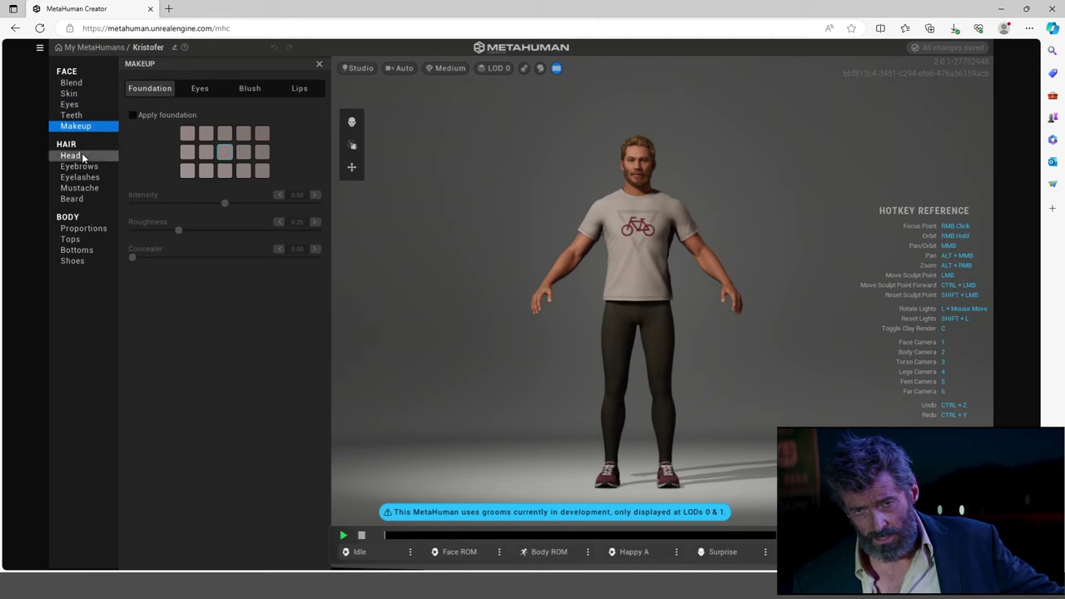
Try the Medium Faux Mohawk and Short Messy head hairstyles on the character
click(71, 155)
scroll(308, 277, down, 1)
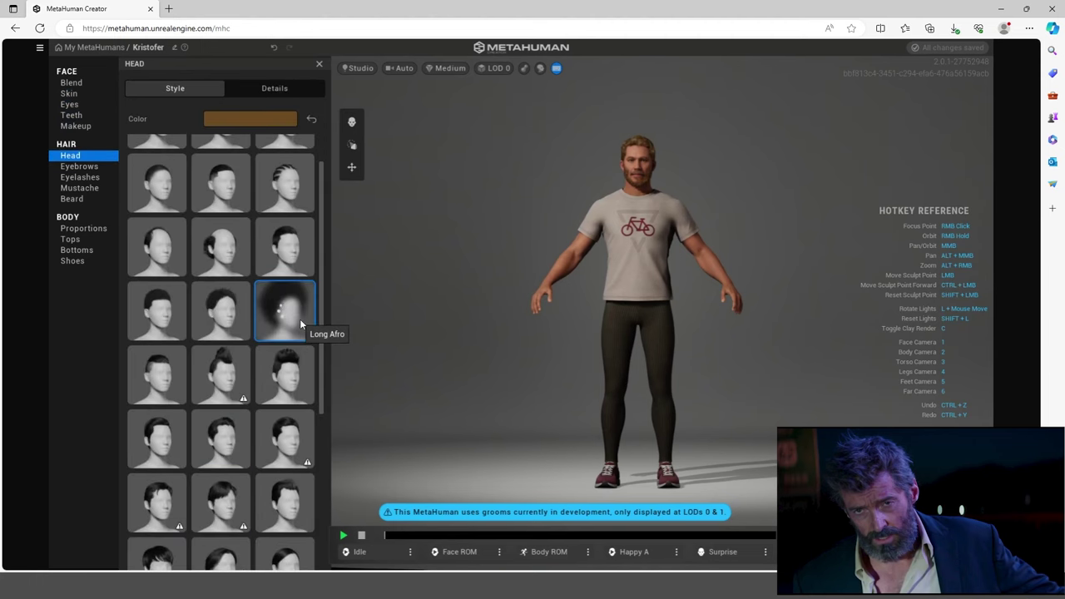
click(279, 373)
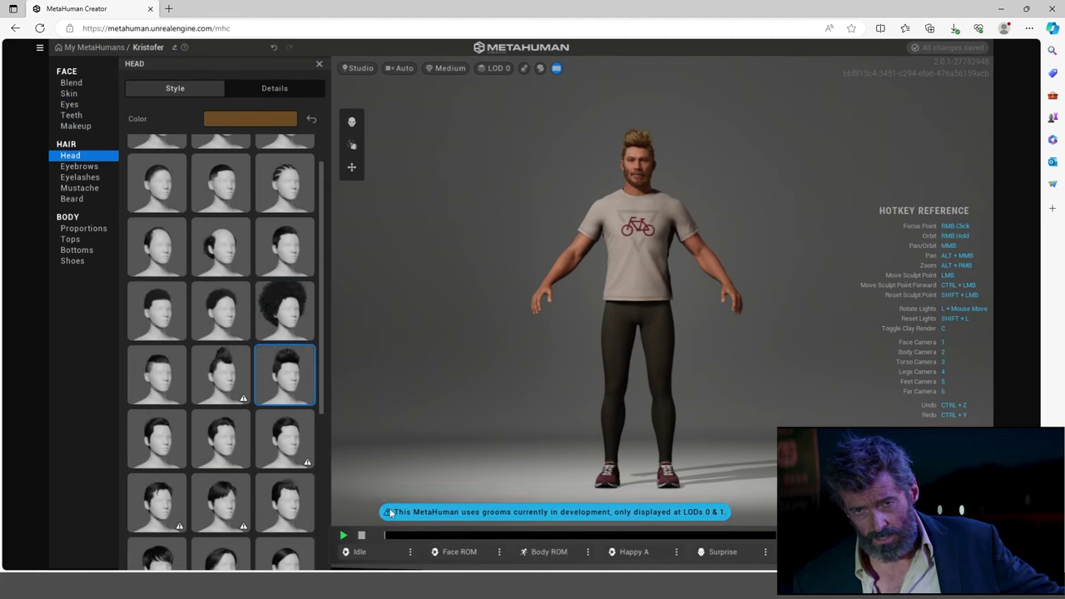
click(296, 428)
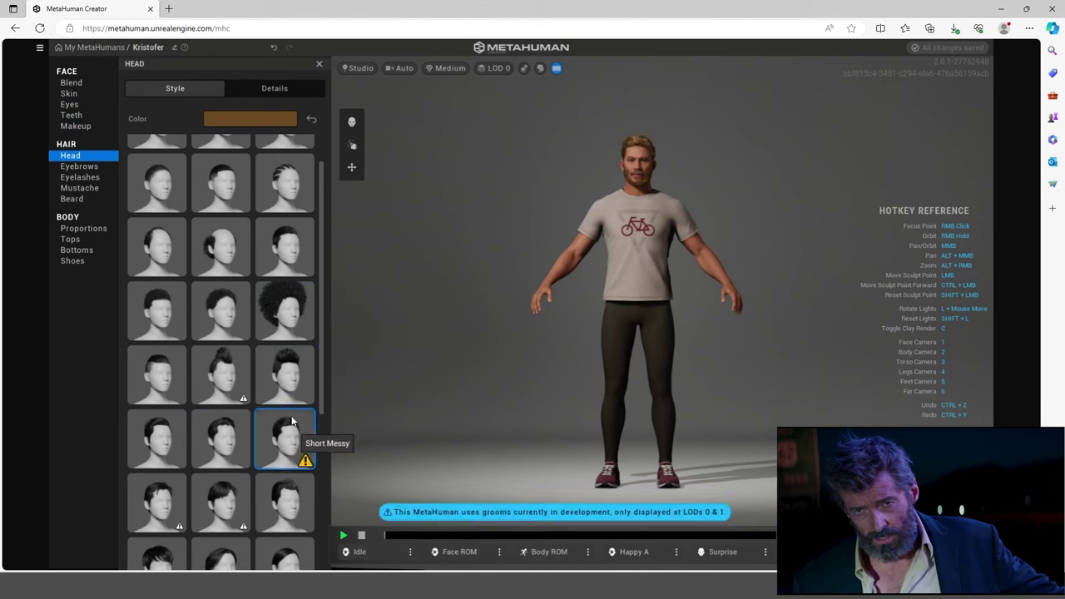
scroll(295, 424, down, 2)
scroll(239, 353, down, 1)
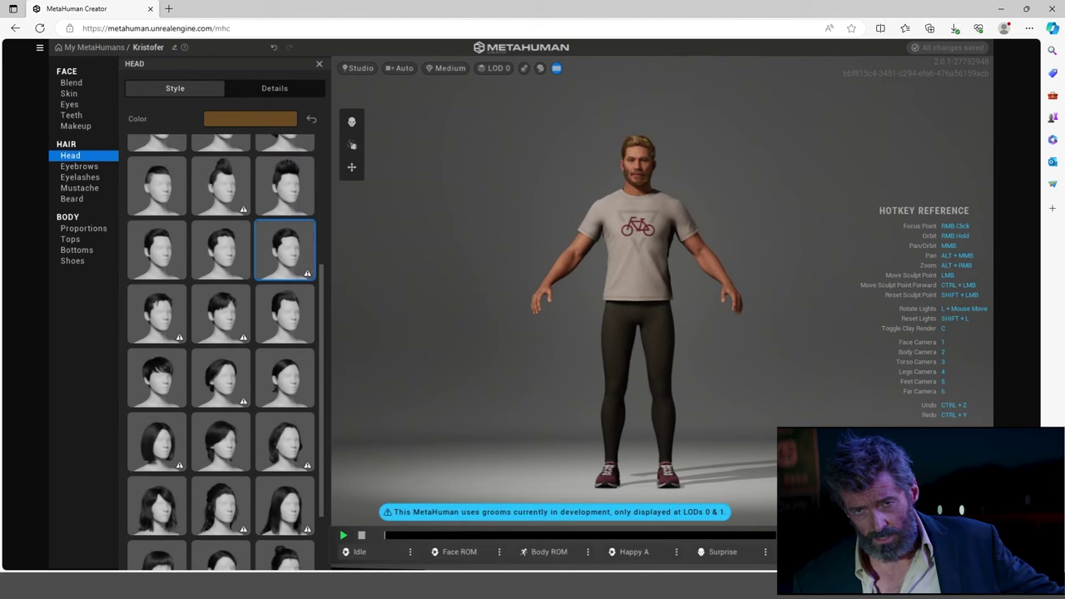
Examine the man's hair in the Photoshop reference clip and compare it with the available MetaHuman hairstyles
click(558, 585)
drag(398, 509, 412, 509)
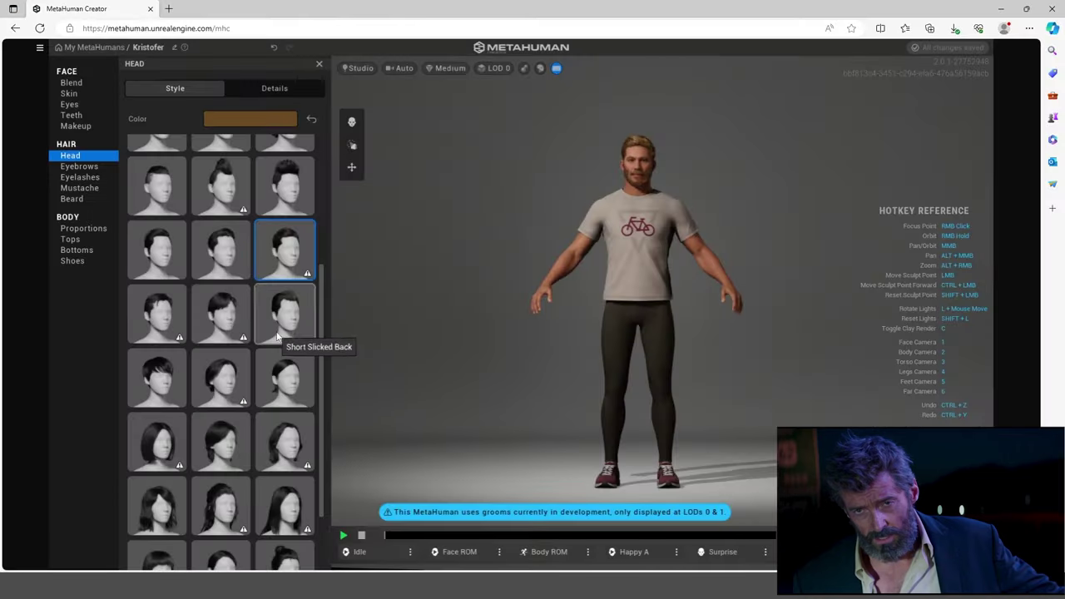
scroll(277, 329, down, 2)
scroll(280, 333, up, 4)
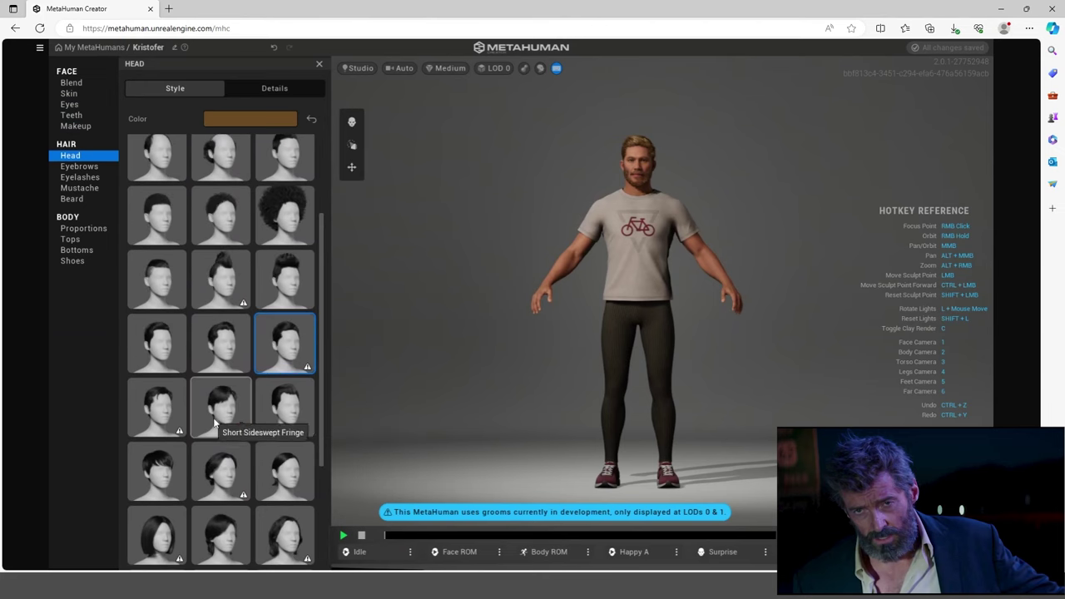
Try the short hairstyle just before Short Sideswept Fringe and the Medium Faux Mohawk on the character
click(161, 407)
scroll(217, 391, up, 2)
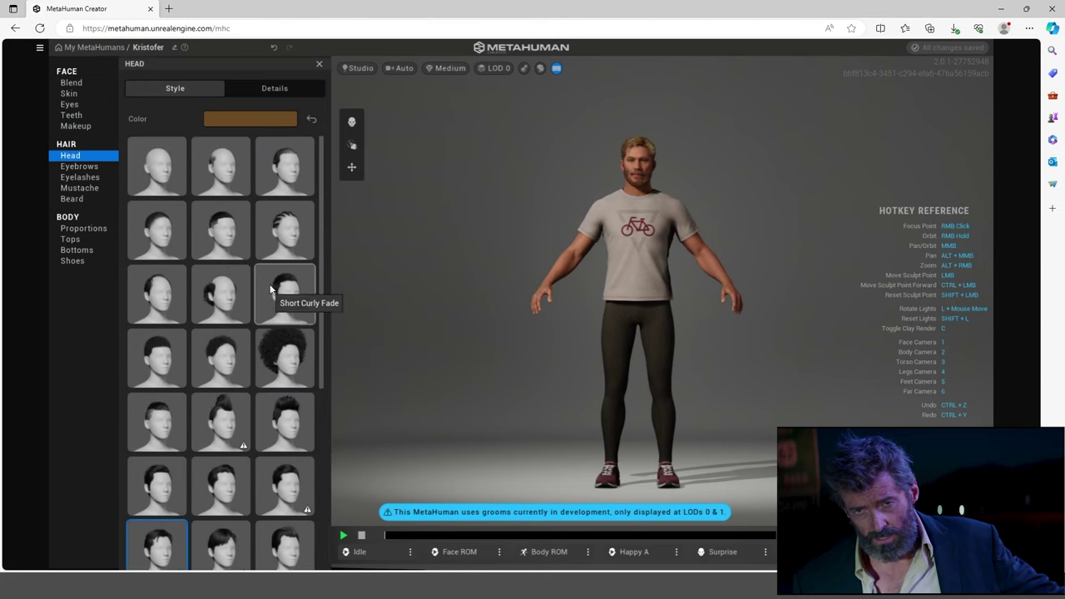
click(203, 362)
click(301, 420)
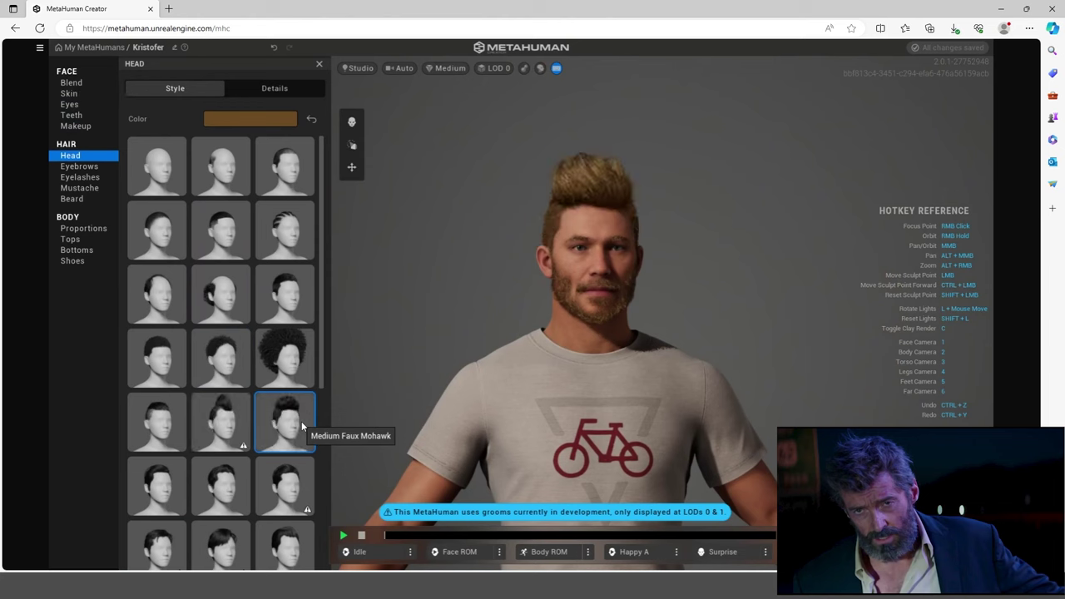
Try the Short Messy hairstyle and the one just before Short Sideswept Fringe, viewing the head up close
scroll(284, 400, down, 2)
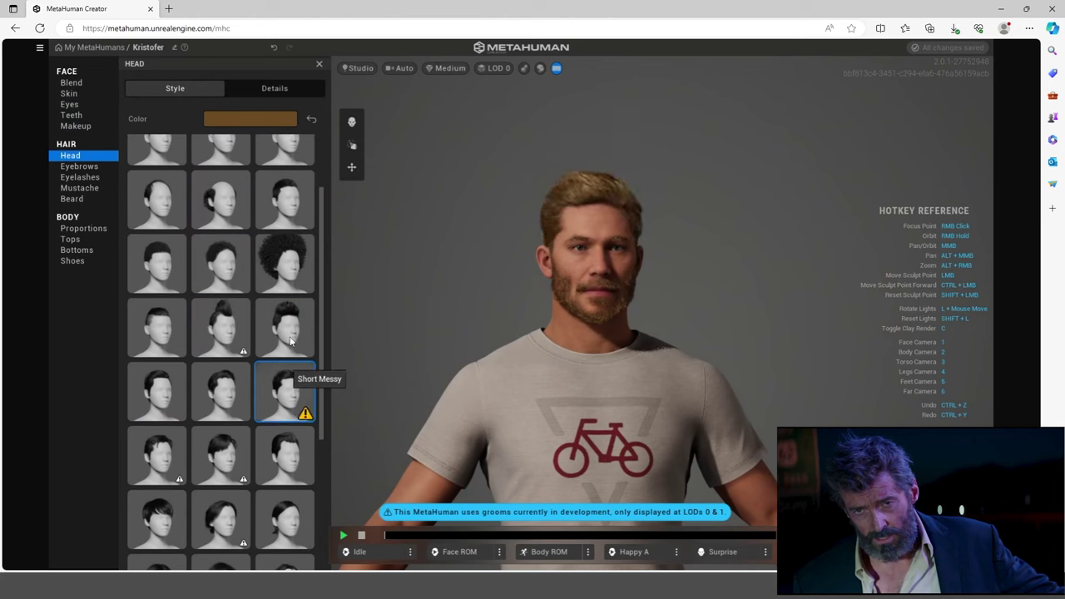
mouse_move(492, 299)
right_down()
mouse_move(804, 309)
mouse_move(502, 308)
right_up()
scroll(216, 366, down, 2)
click(157, 360)
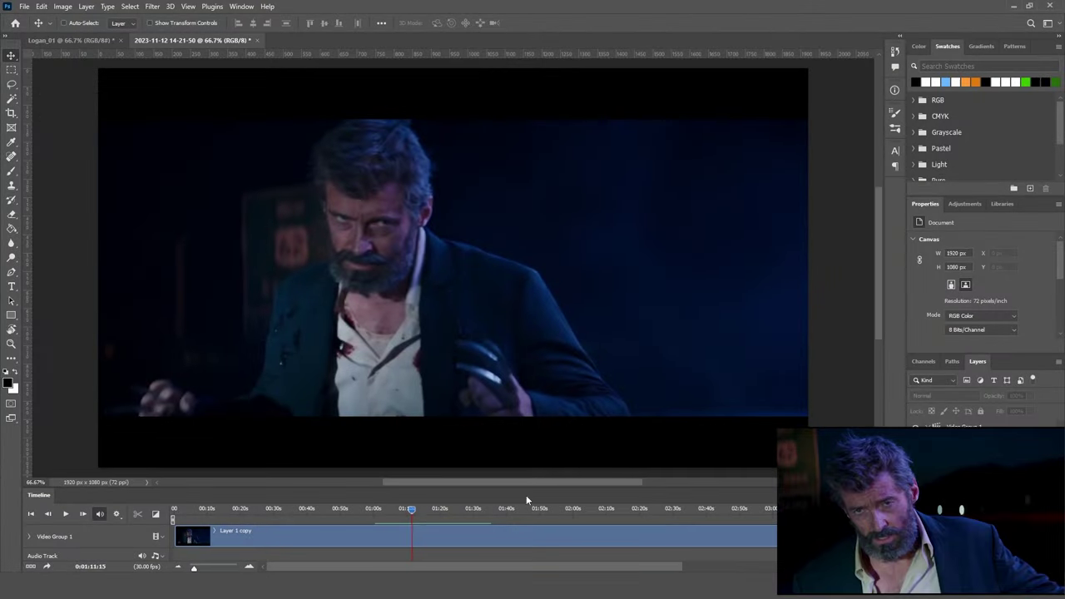
Recheck the Photoshop reference clip, apply the short hairstyle just before Short Messy, and open the head hair details
drag(423, 510, 351, 511)
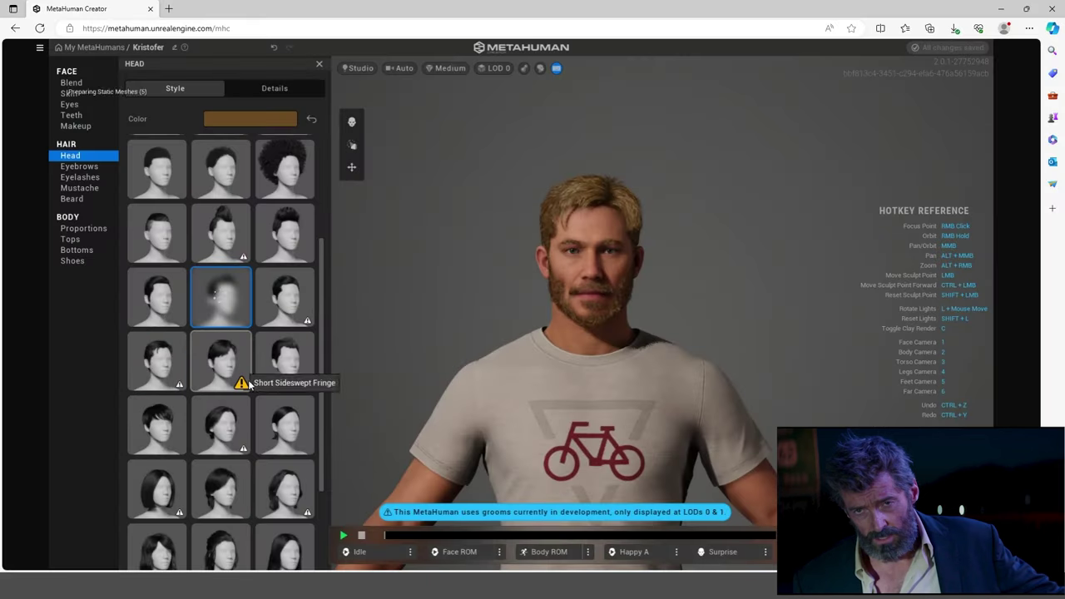
scroll(242, 376, down, 1)
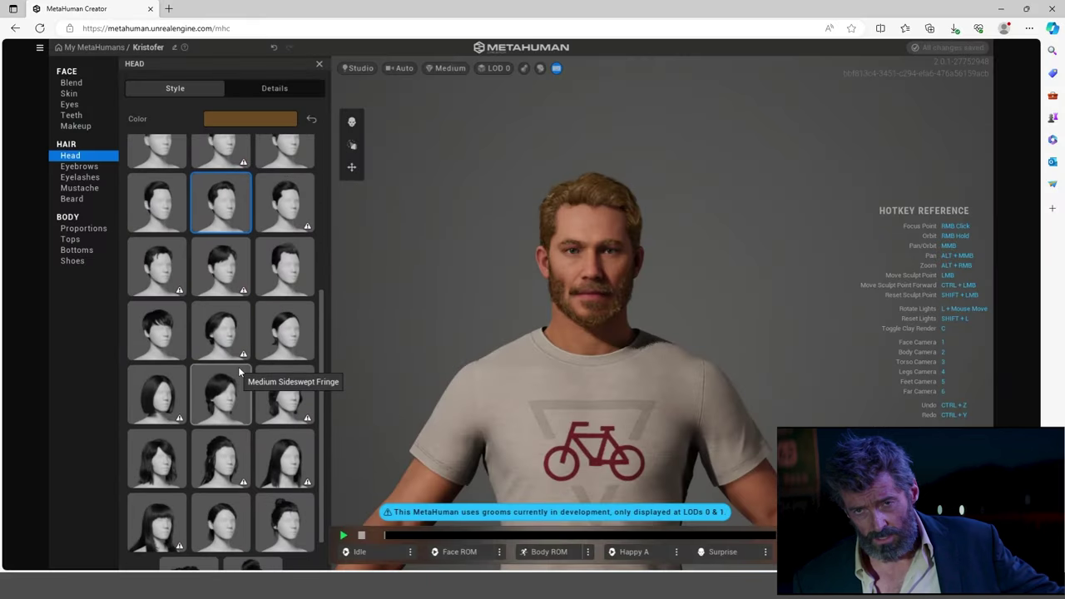
click(284, 89)
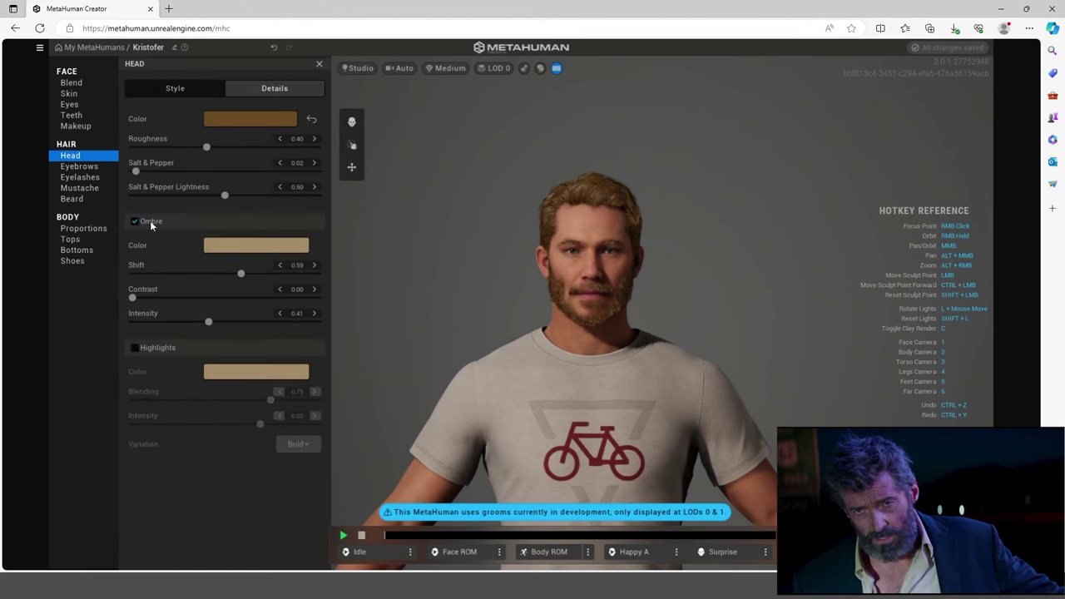
Look through the available head hairstyles, eyebrow styles and mustache styles
click(176, 90)
scroll(699, 261, down, 5)
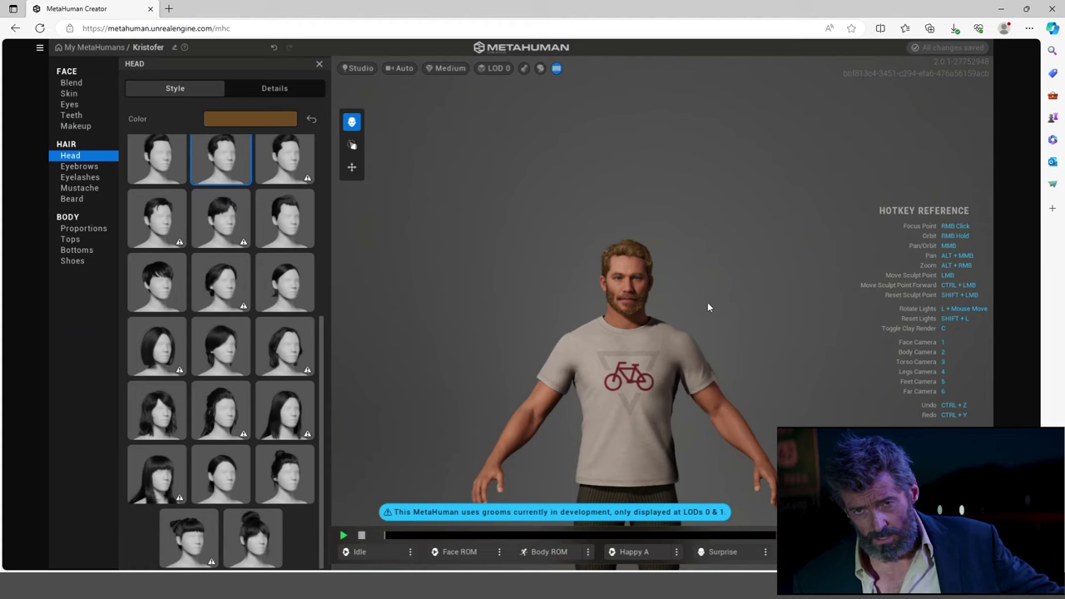
click(79, 167)
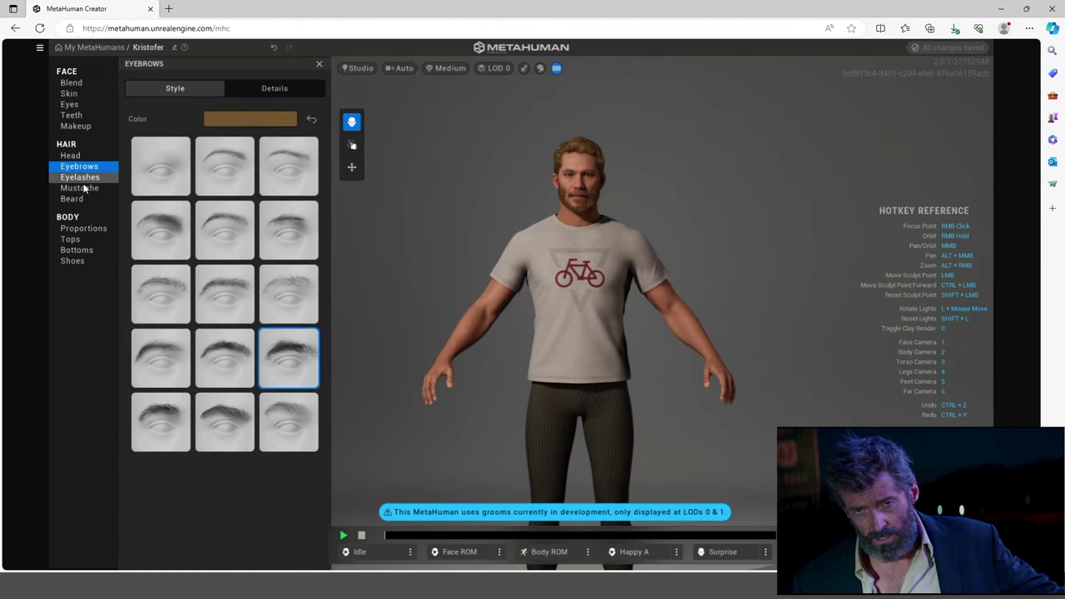
click(80, 189)
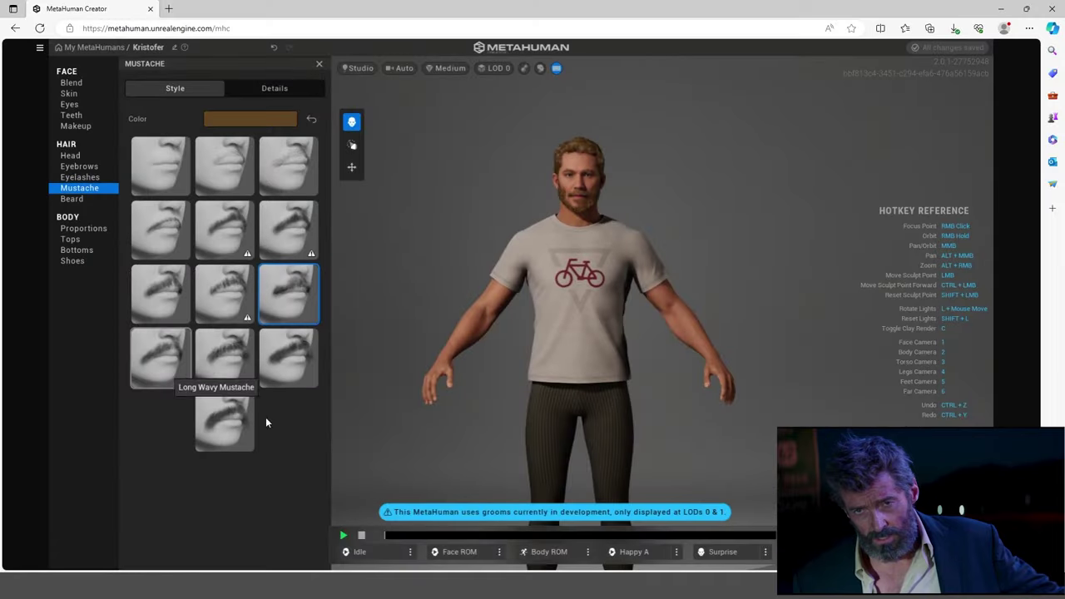
Try the Long Curly Beard on the character and view it from the side
click(72, 199)
click(161, 358)
click(230, 285)
click(294, 290)
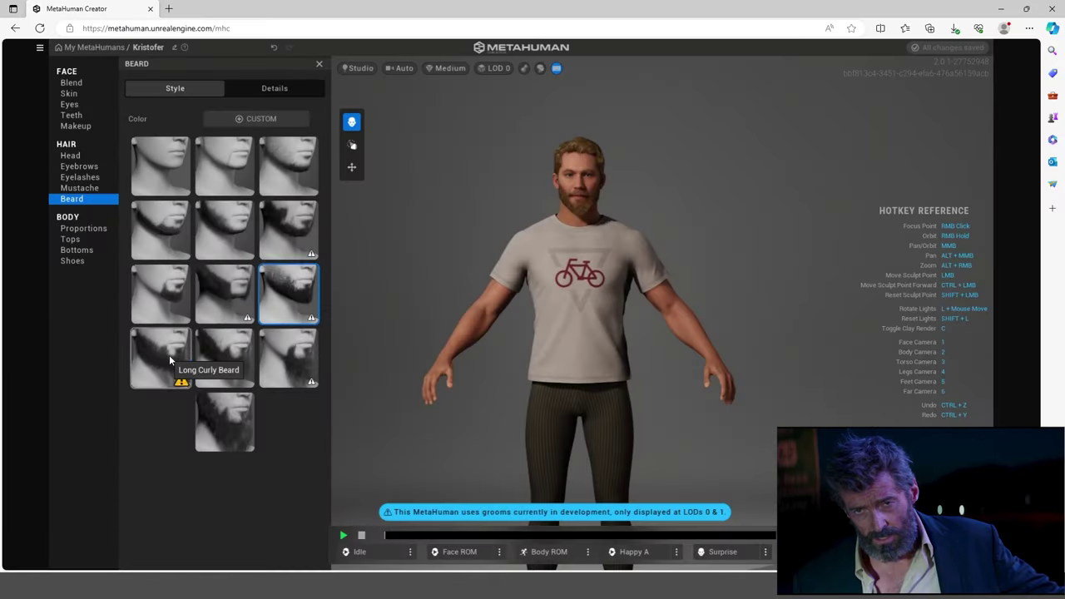
click(166, 358)
click(269, 89)
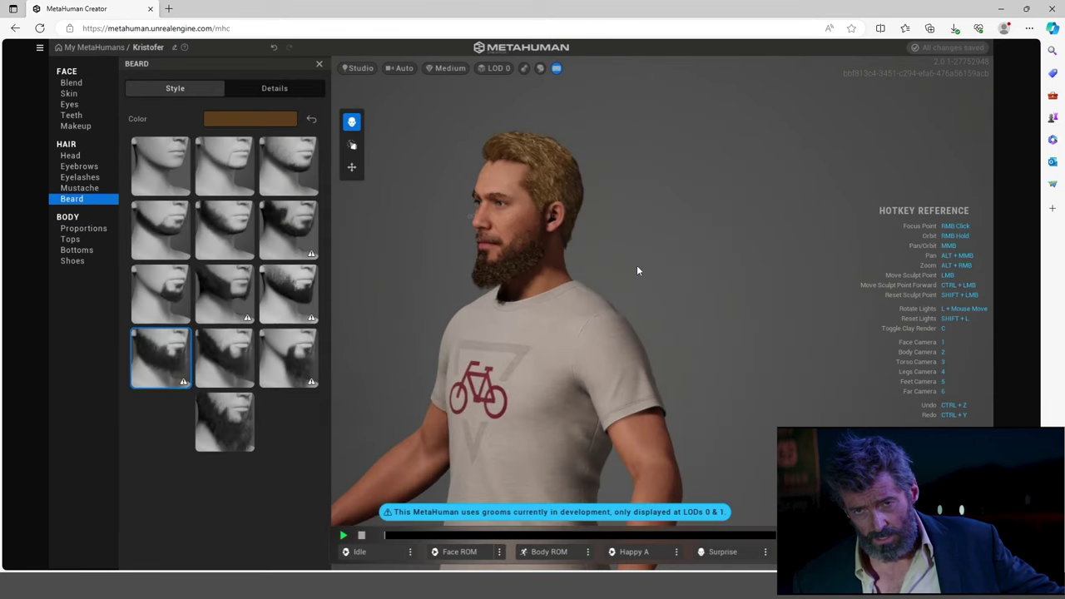
right_drag(637, 268, 576, 268)
Try the beard just after Long Curly Beard and the Long Scraggly Goatee, viewing them from the side and front
click(223, 356)
click(291, 356)
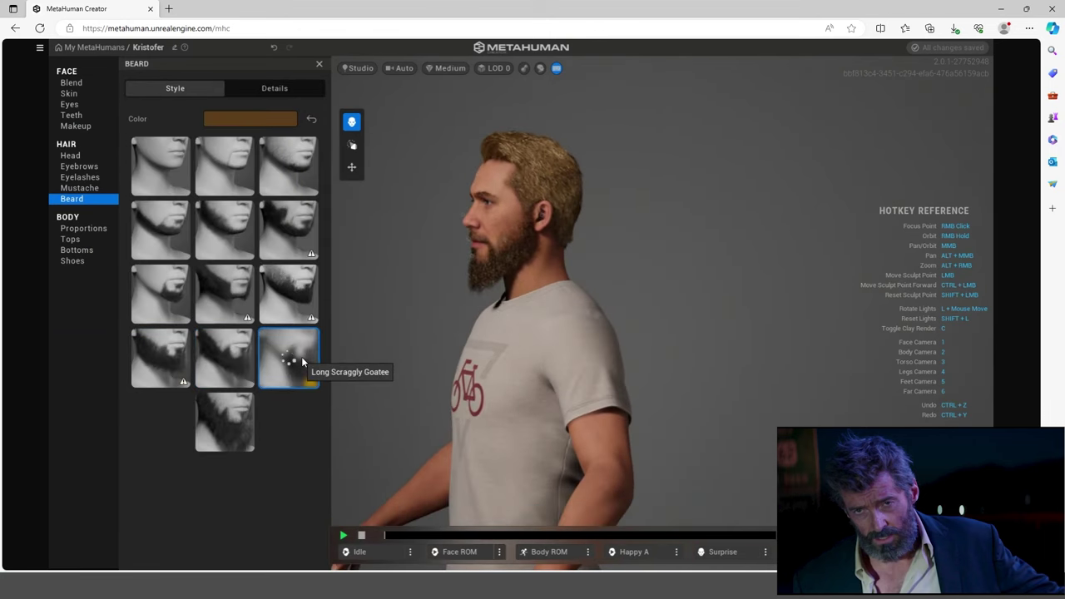
right_drag(526, 268, 559, 269)
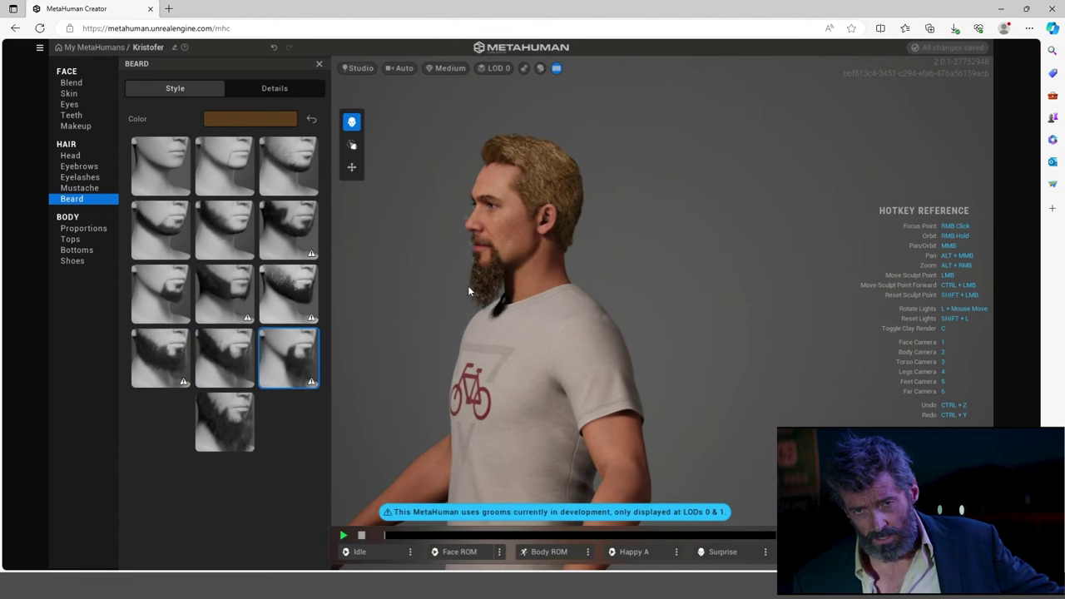
drag(445, 285, 671, 269)
Try the shorter facial hair options, including the Short Full Beard and the Short Wavy Goatee
click(287, 218)
click(225, 222)
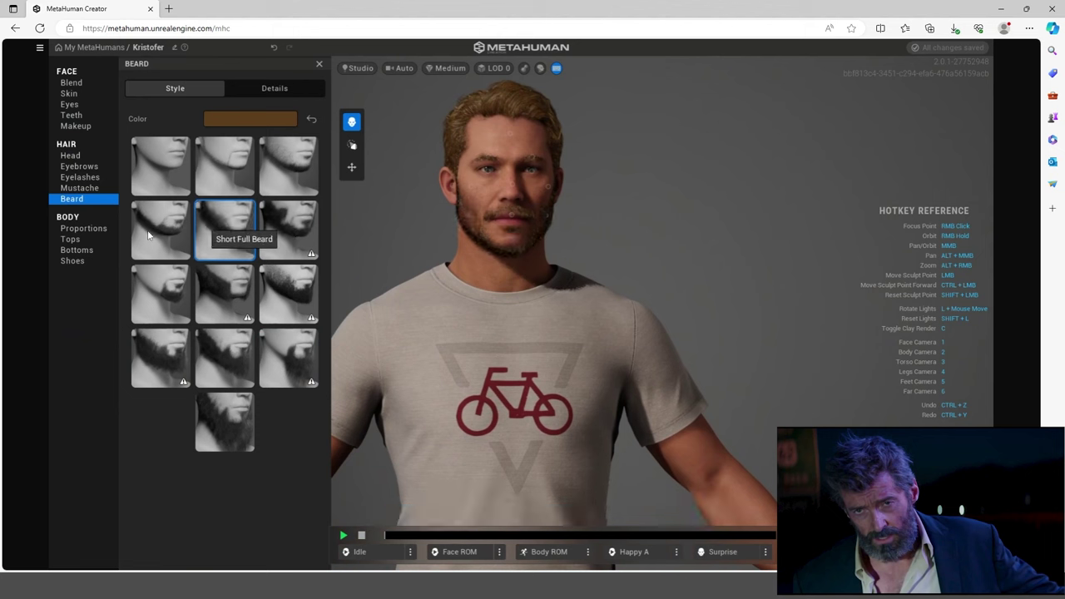
click(160, 298)
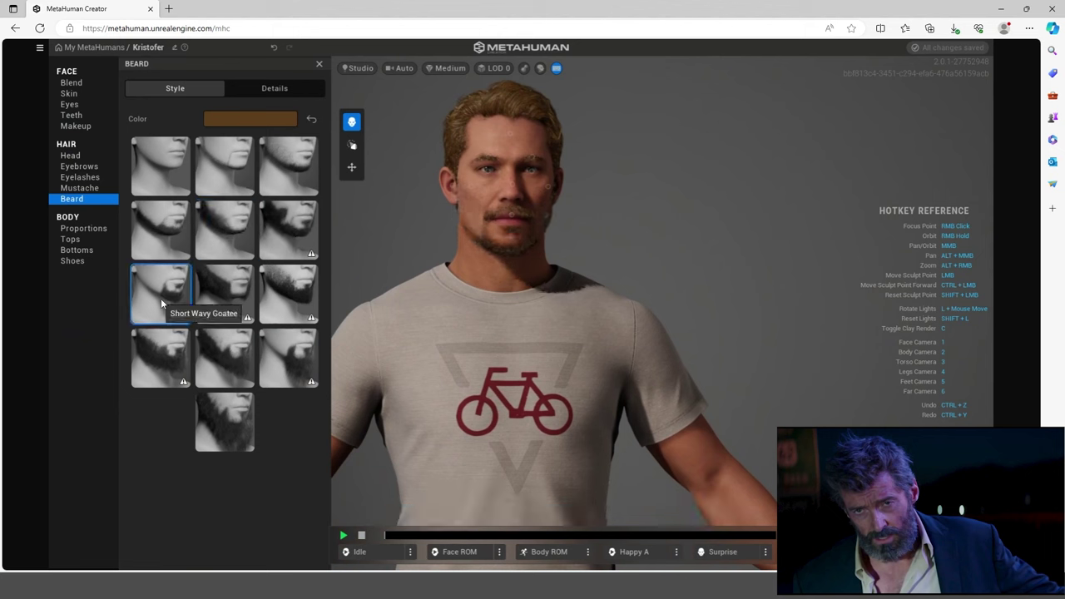
Compare the Long Messy Beard with the Long Curly Beard and apply the Long Curly Beard
click(158, 358)
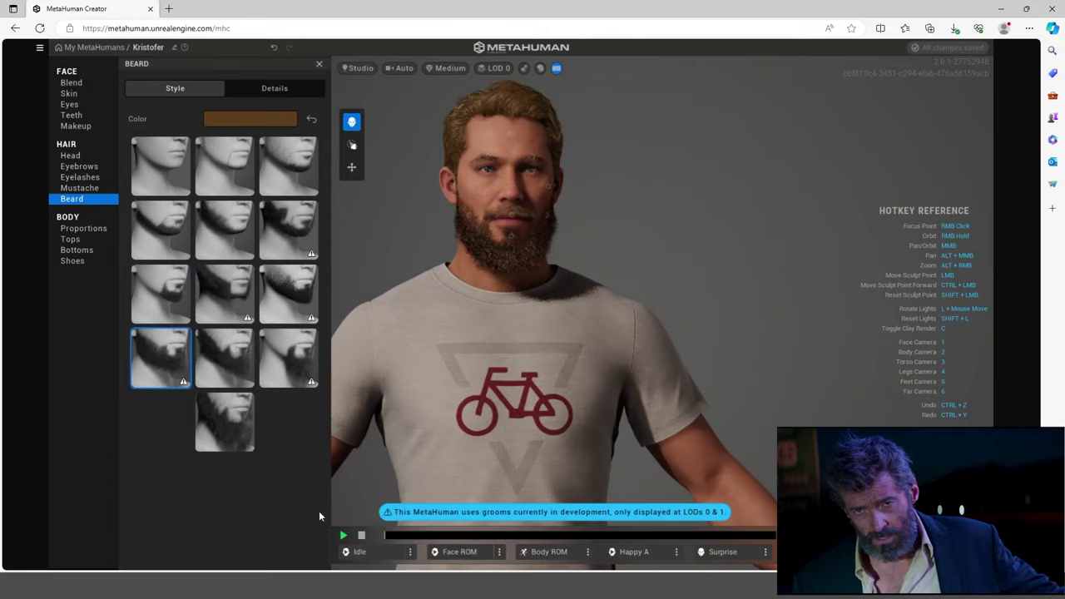
click(232, 433)
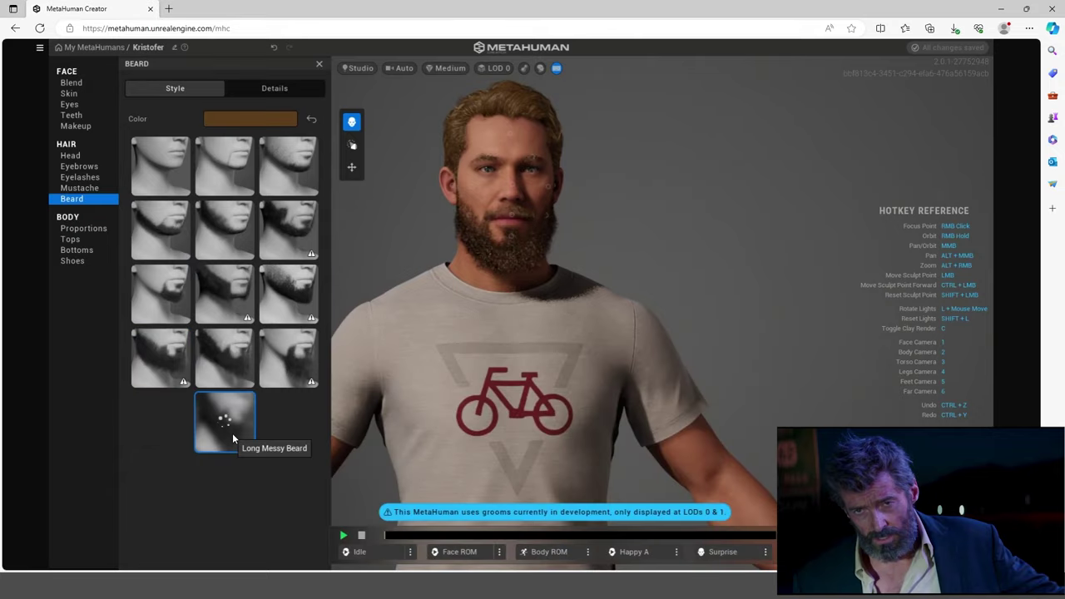
click(163, 365)
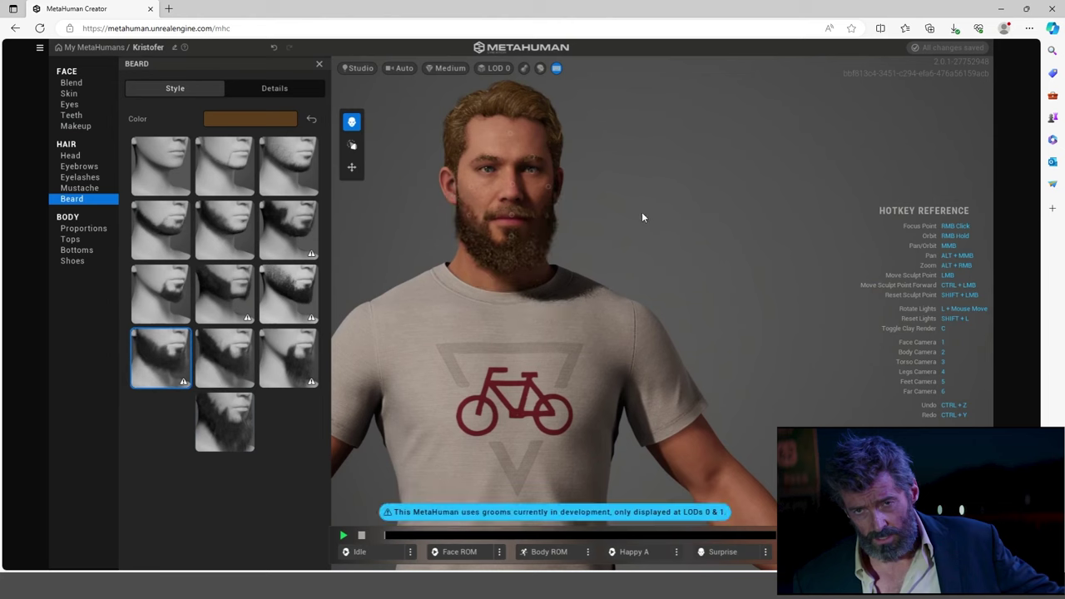
Try the Long Scraggly Mustache and apply the Short Curly Mustache to the character
click(87, 189)
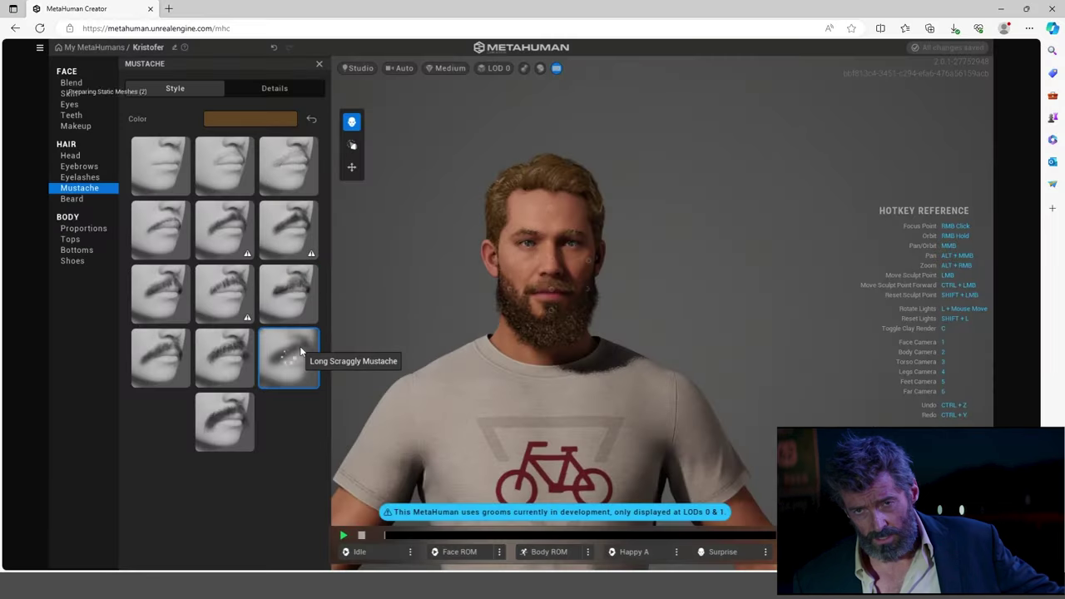
click(298, 378)
click(290, 295)
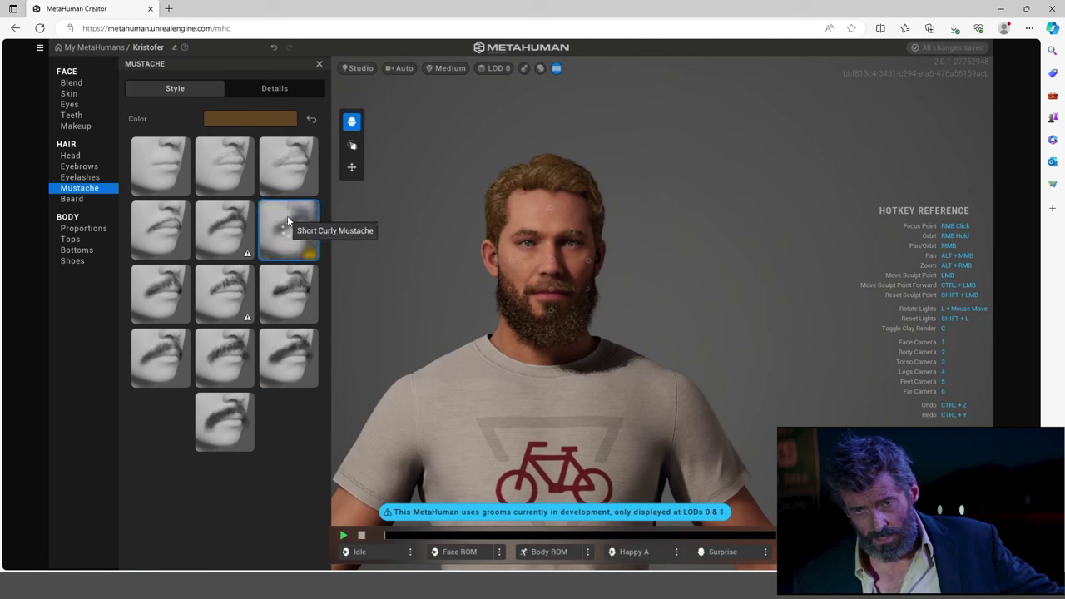
click(288, 216)
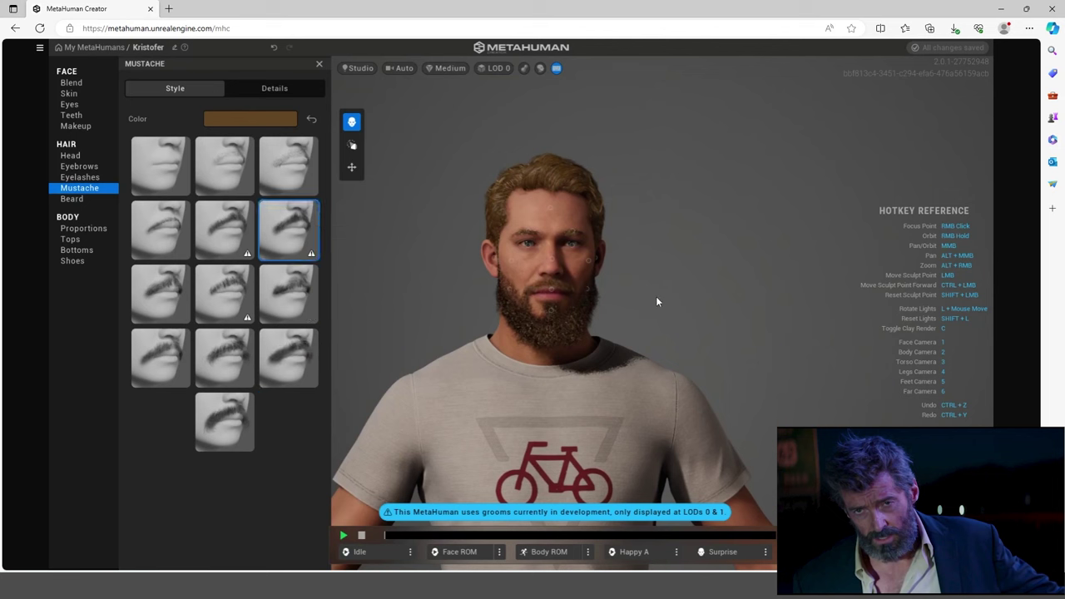
Try the Tall body proportions on the character and return to Average
click(84, 227)
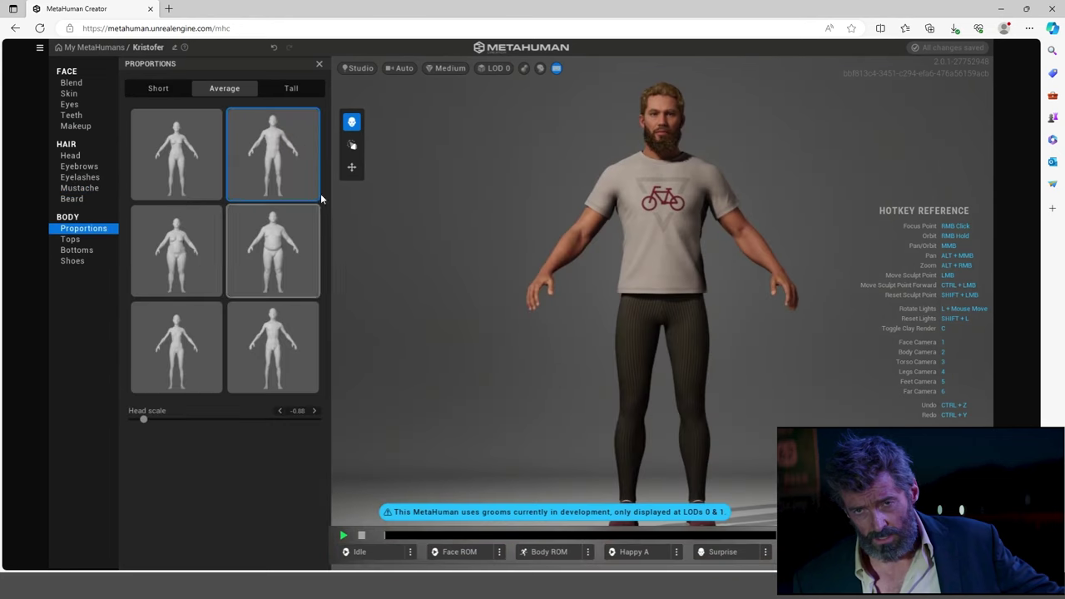
click(313, 89)
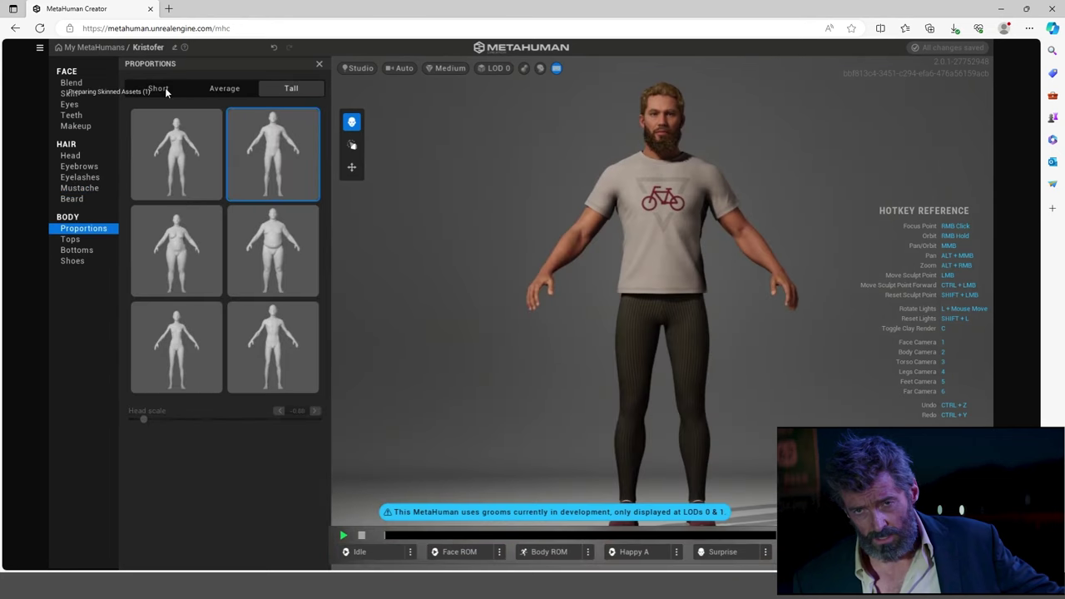
click(221, 89)
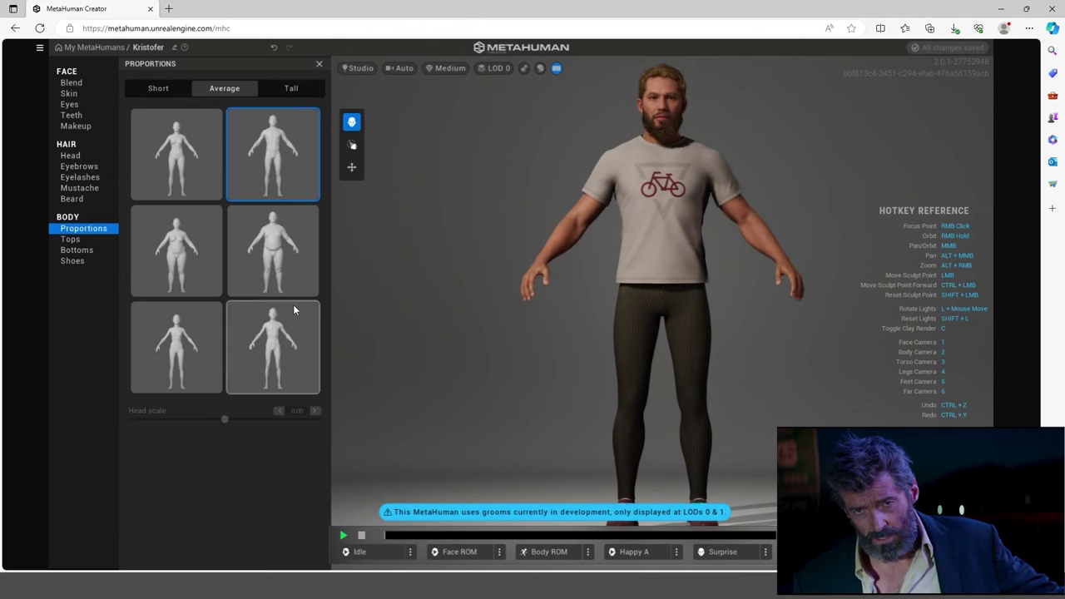
Dress the character in the long-sleeved button-up shirt and set its primary color to the pale tint E8FFCC
click(70, 239)
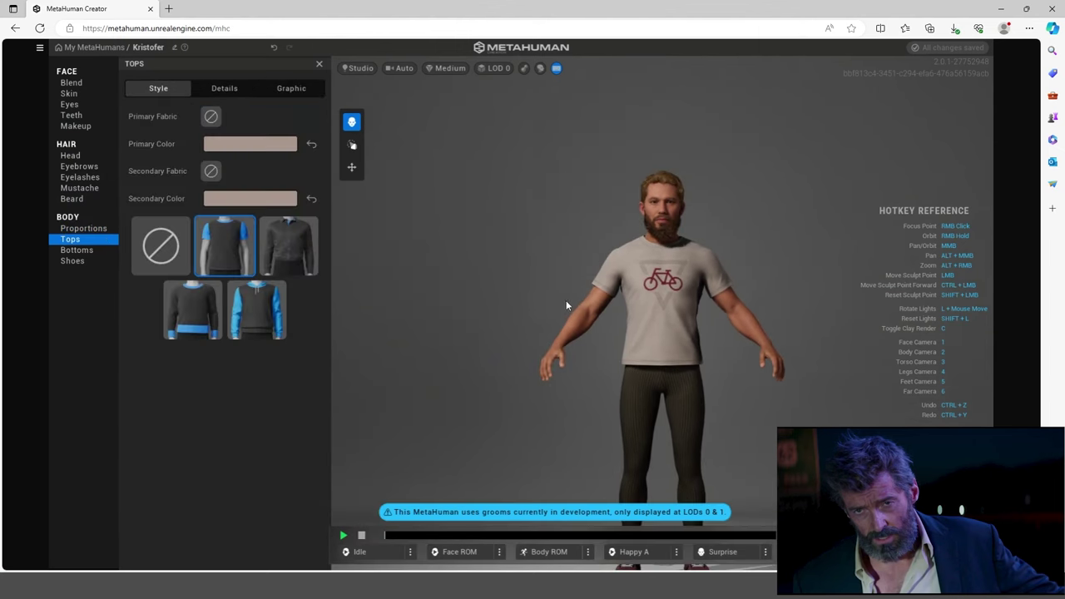
click(293, 241)
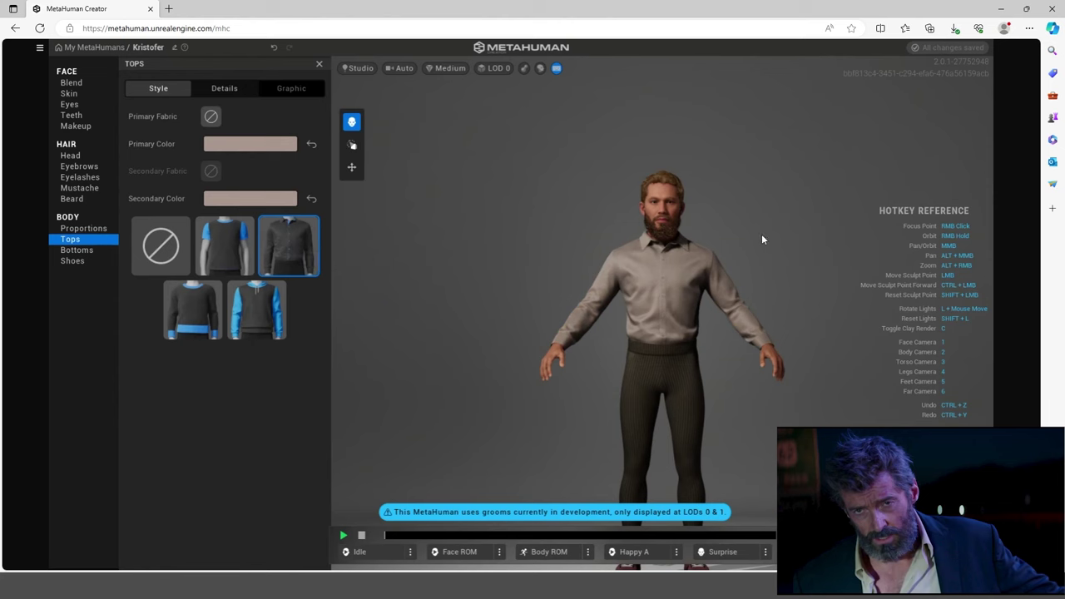
click(250, 143)
click(247, 190)
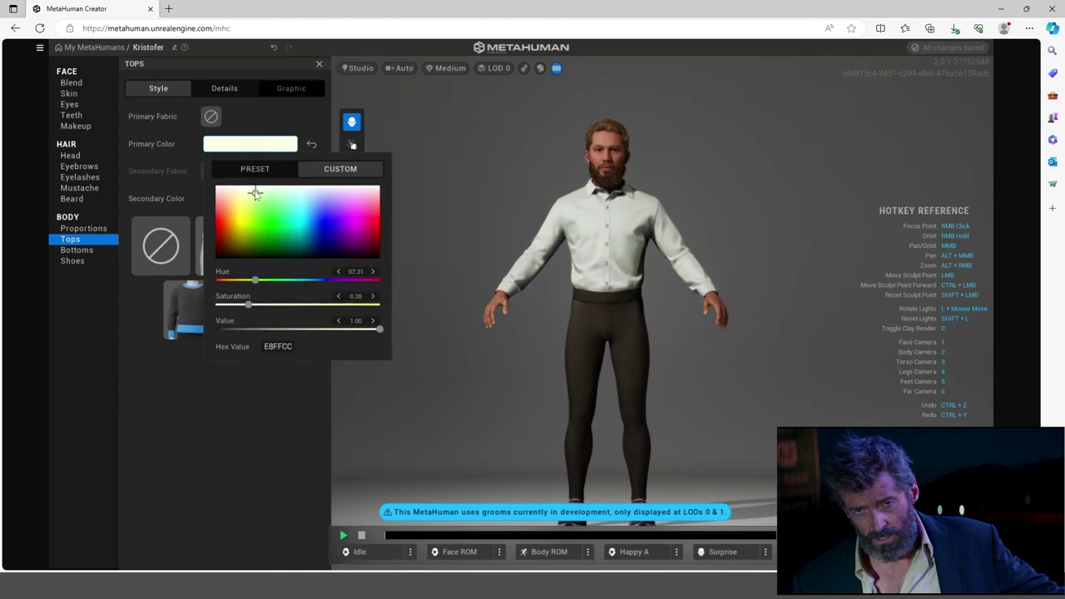
click(189, 204)
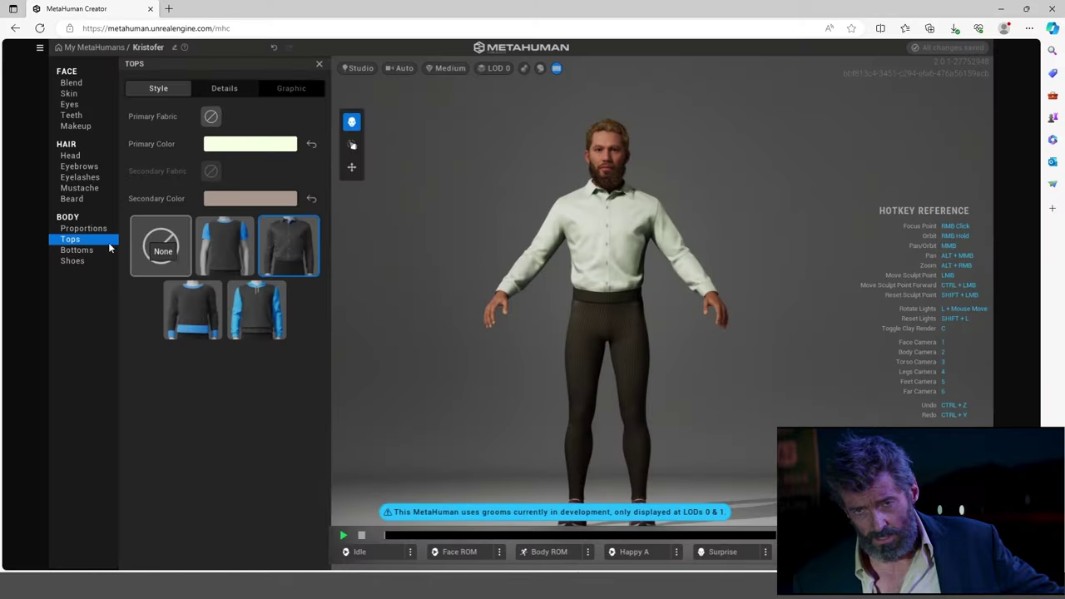
Change the bottoms to the straight trousers just after Cargo Pants
click(83, 250)
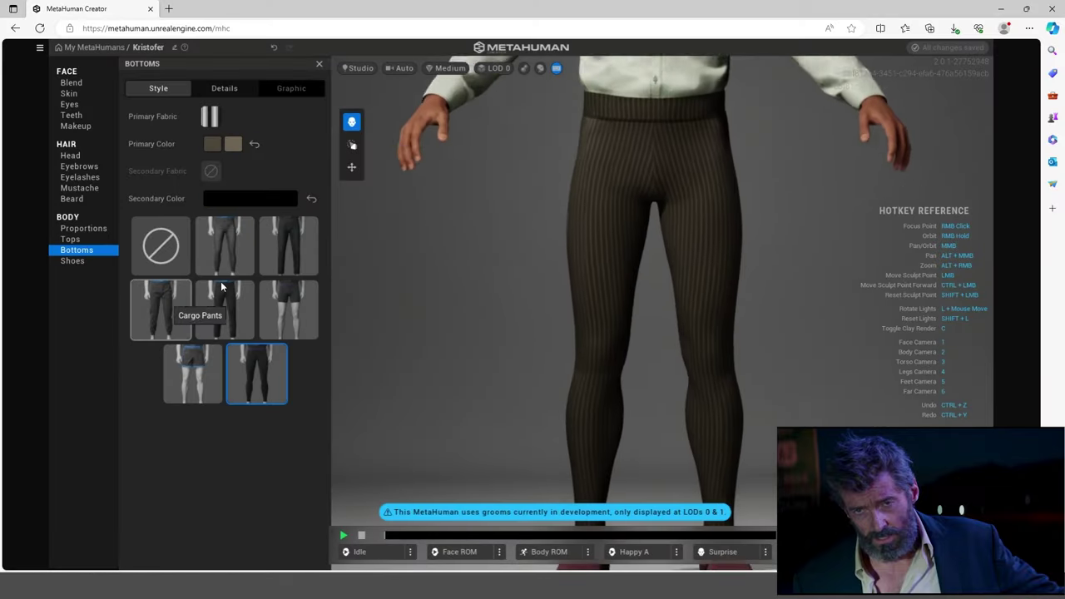
click(225, 310)
Try the Oxfords on the character and apply the slip-on loafers just before them
click(74, 261)
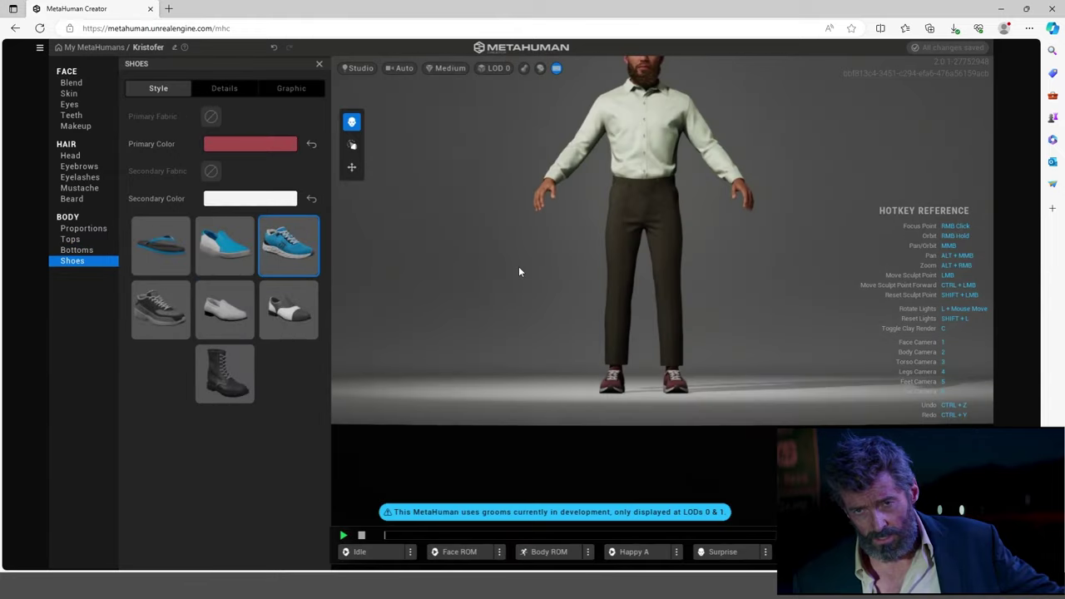
click(288, 310)
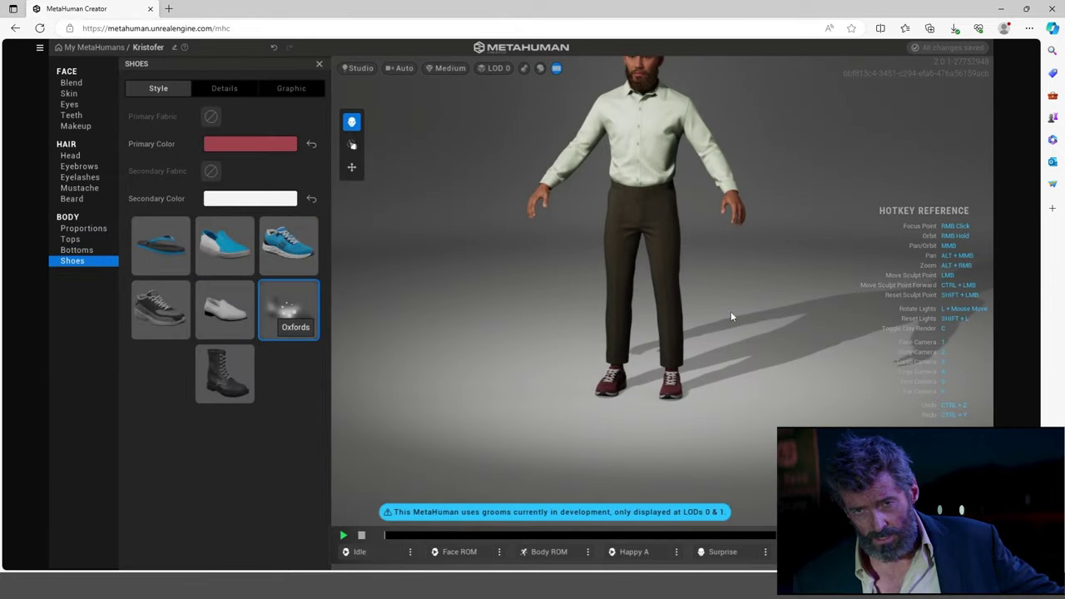
middle_drag(705, 280, 579, 335)
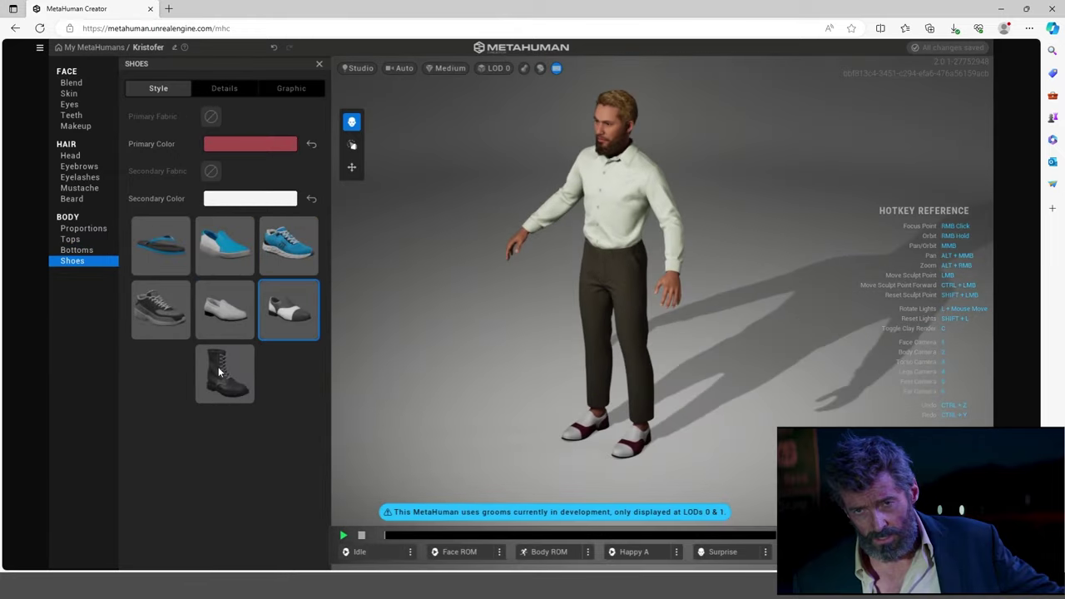
right_drag(664, 346, 832, 329)
click(287, 328)
click(225, 317)
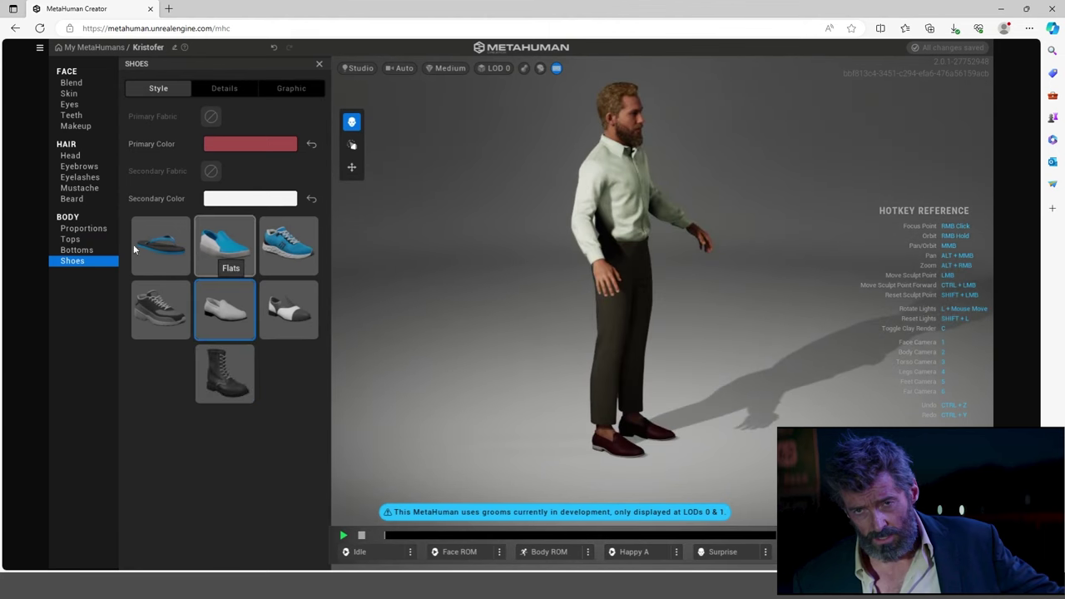
Check the full outfit, return to the beard styles, and preview the Surprise facial pose and the Sad B expression loop
click(96, 252)
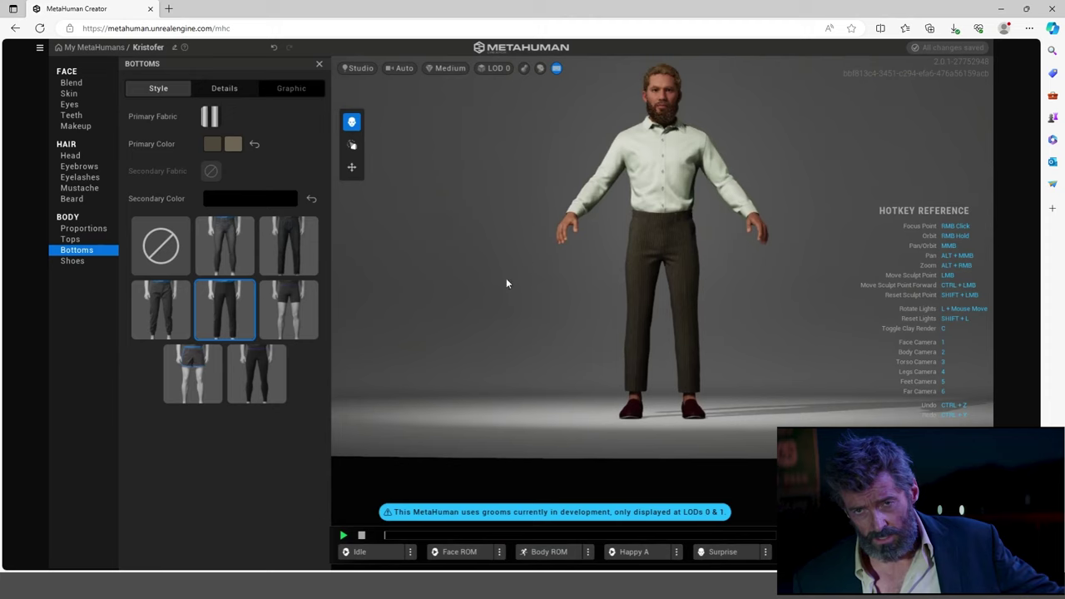
click(72, 199)
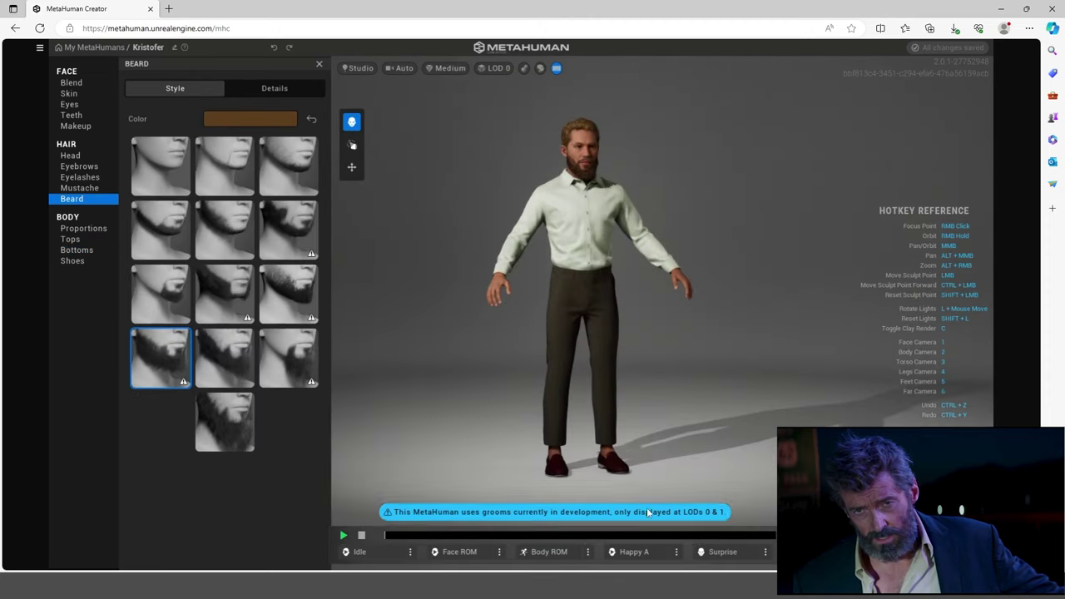
click(722, 550)
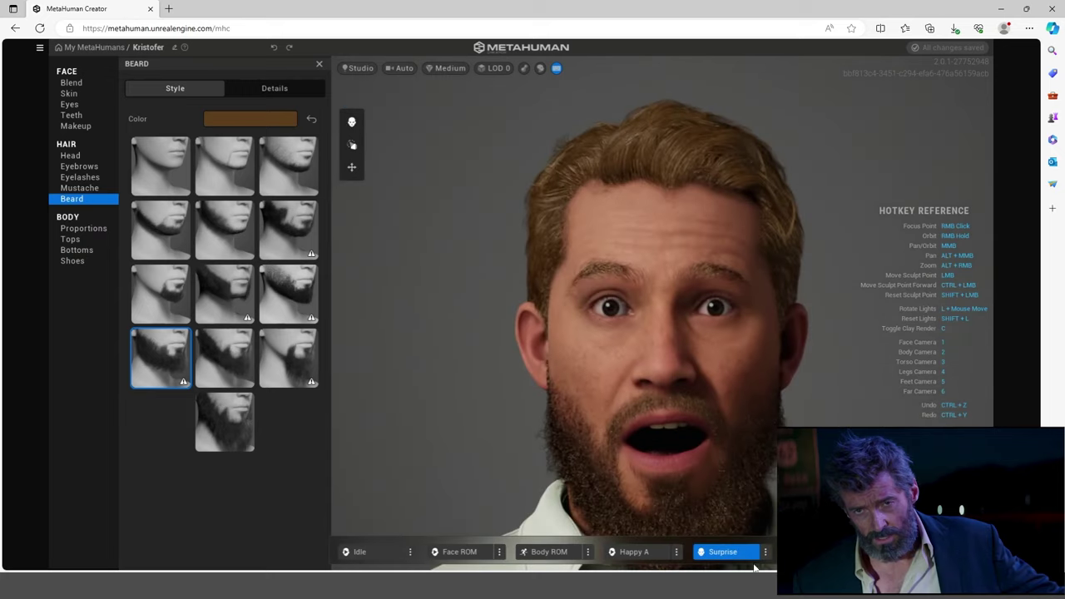
click(765, 552)
click(790, 409)
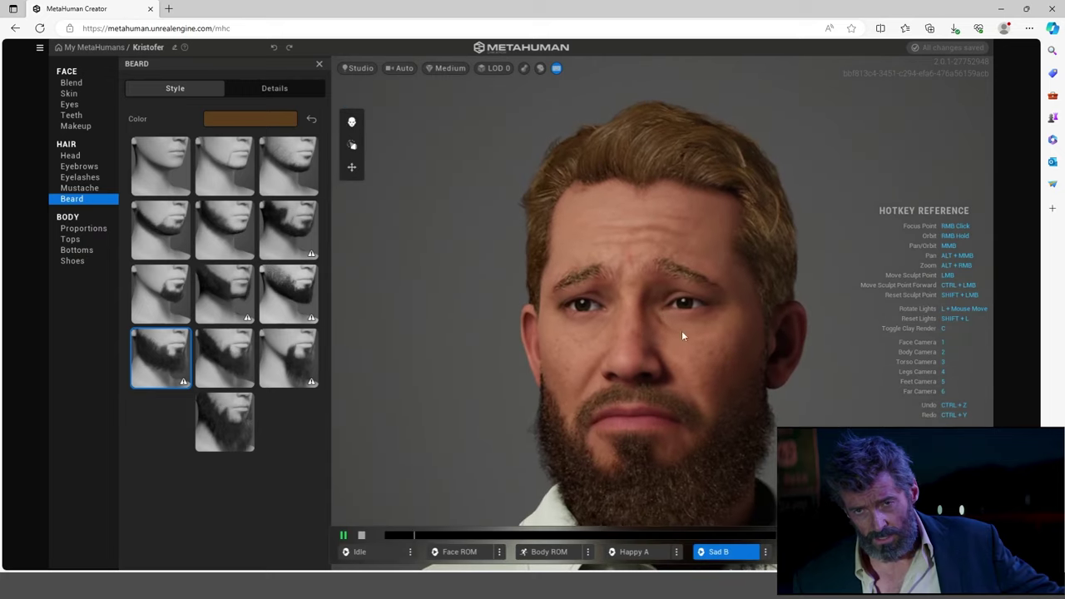
Preview the Sad A expression loop and the Anger facial pose, and view the character's full body
click(765, 552)
click(799, 401)
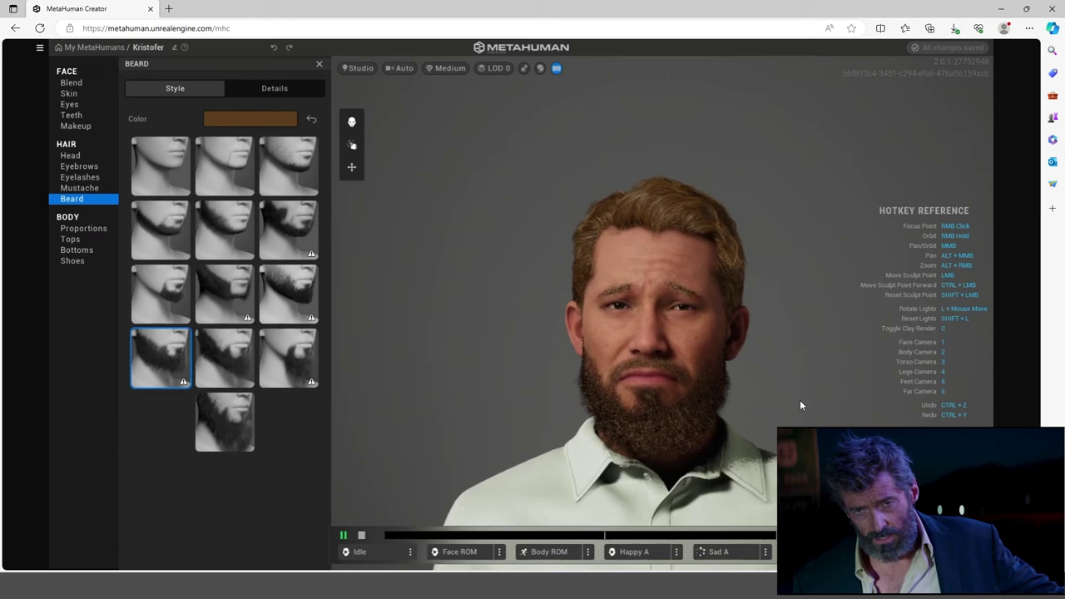
click(765, 552)
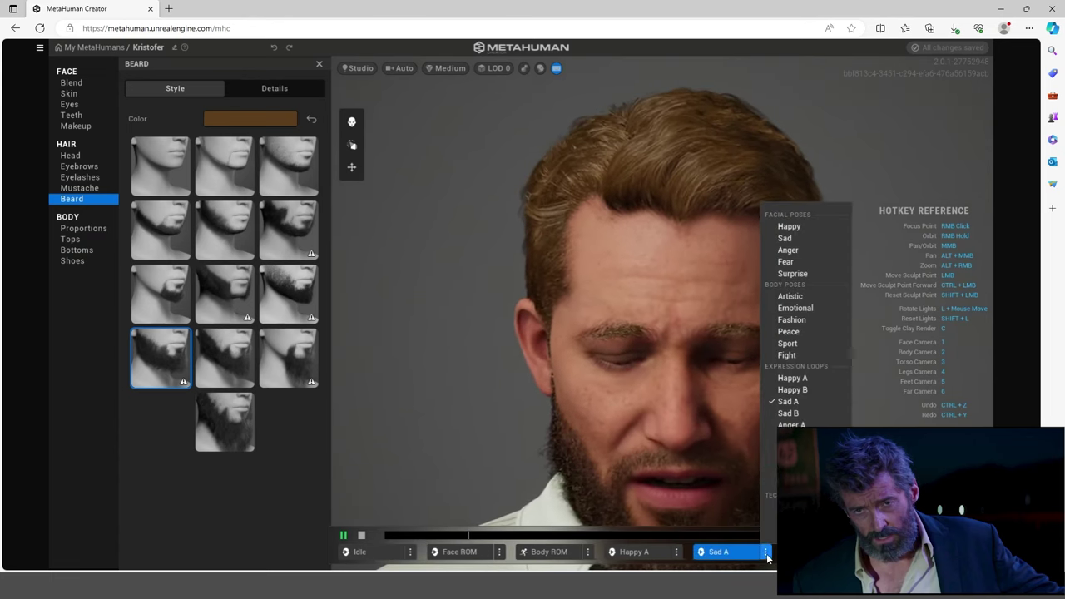
click(807, 385)
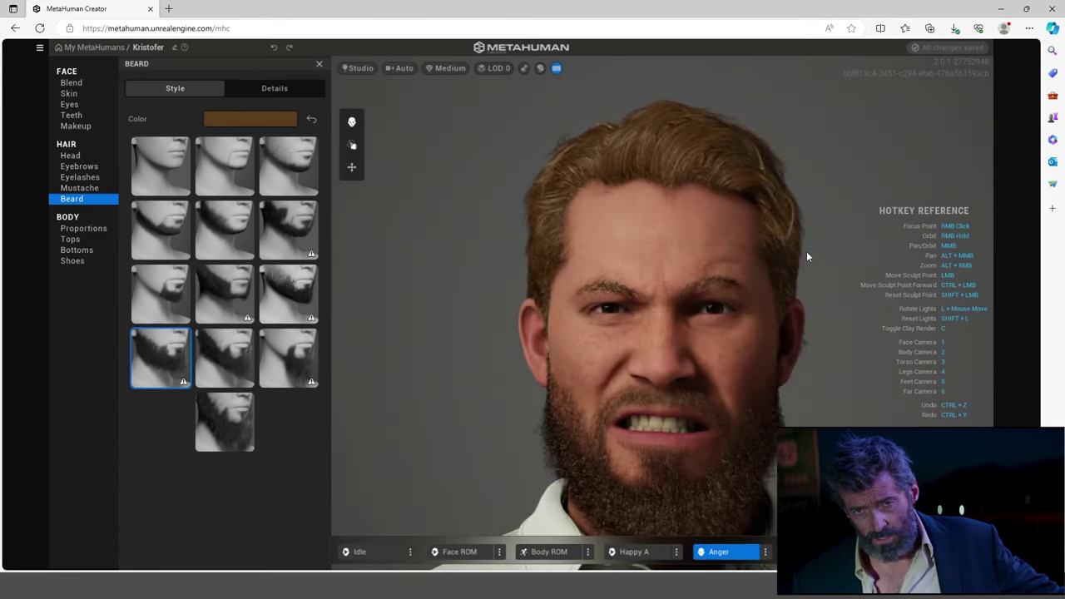
key(2)
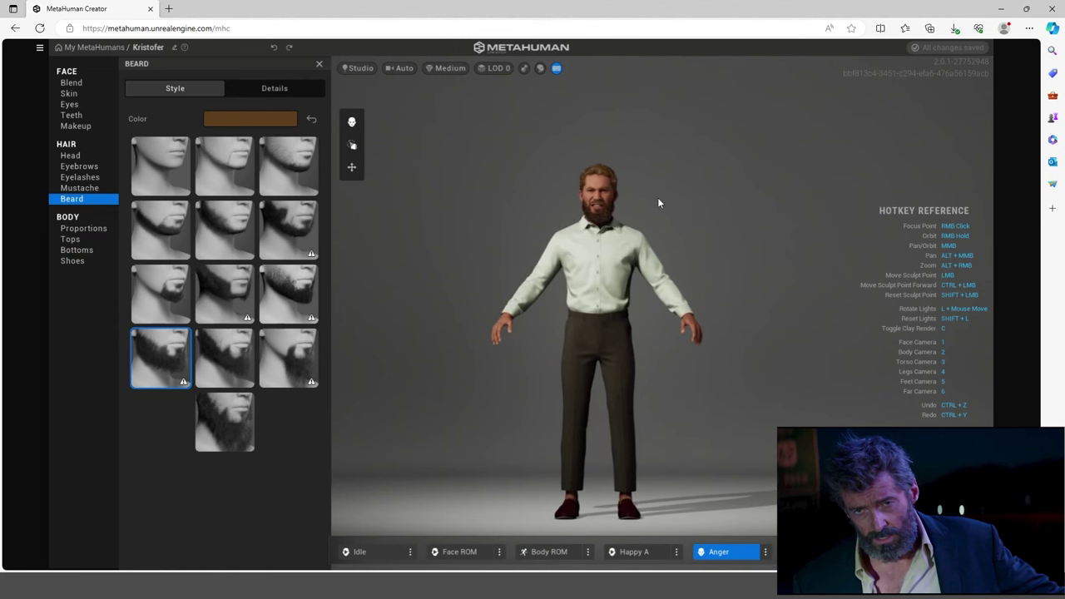
Preview the Happy A expression loop on Kristofer, and create a new MetaHuman from the Cooper preset
click(635, 551)
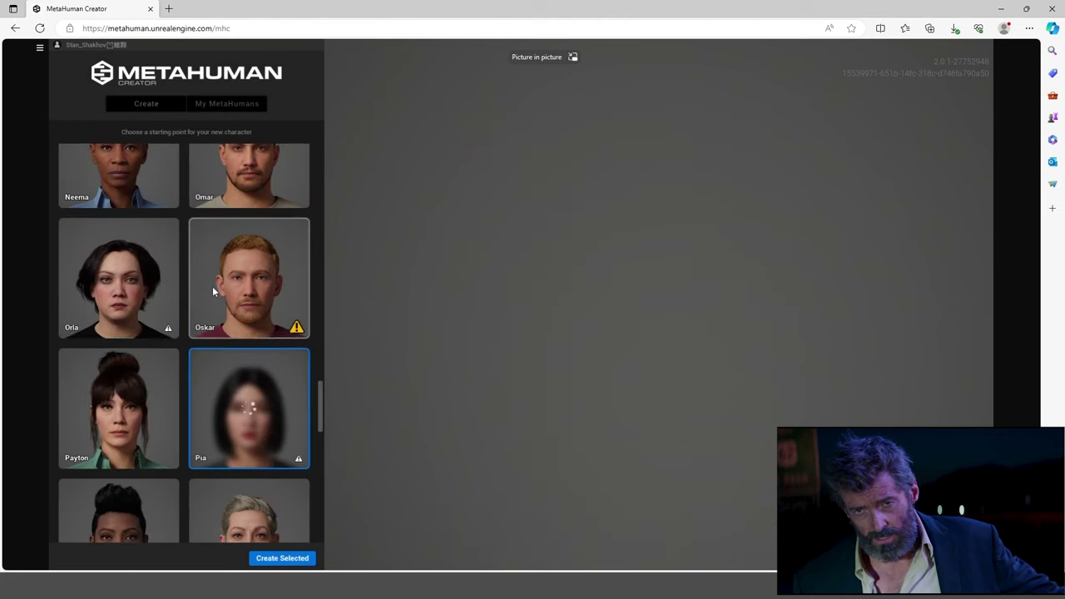
scroll(223, 282, up, 10)
scroll(223, 283, up, 3)
scroll(259, 359, up, 5)
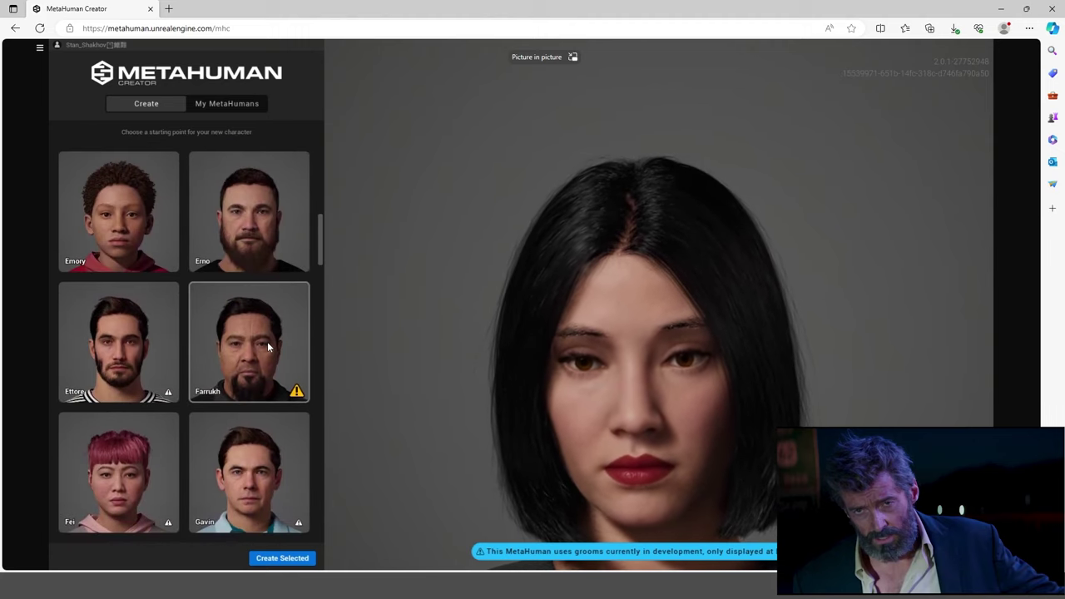
scroll(267, 342, up, 5)
click(292, 399)
scroll(293, 261, down, 2)
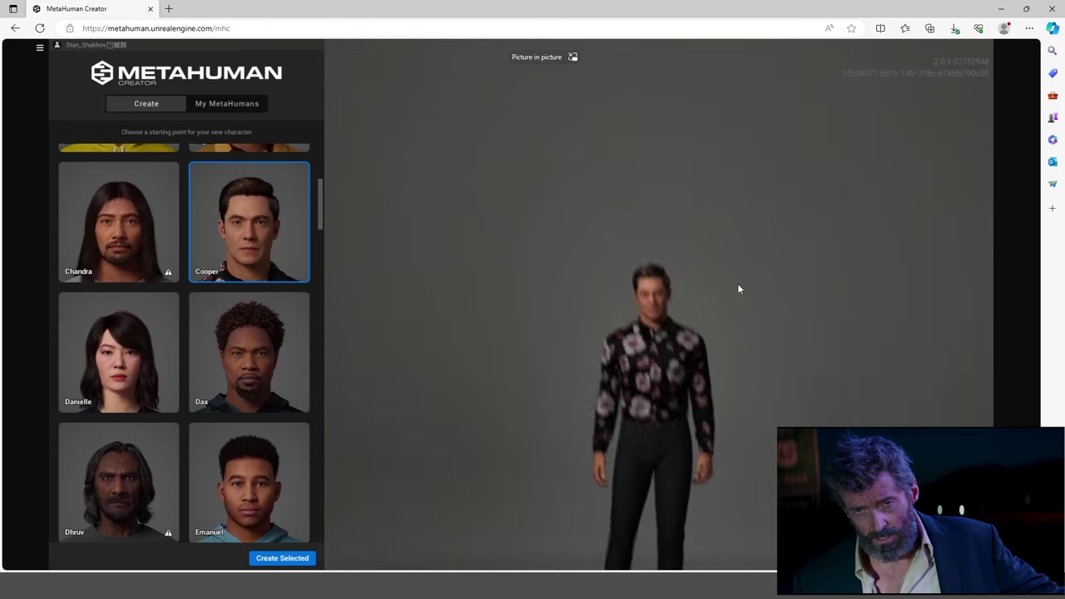
click(293, 557)
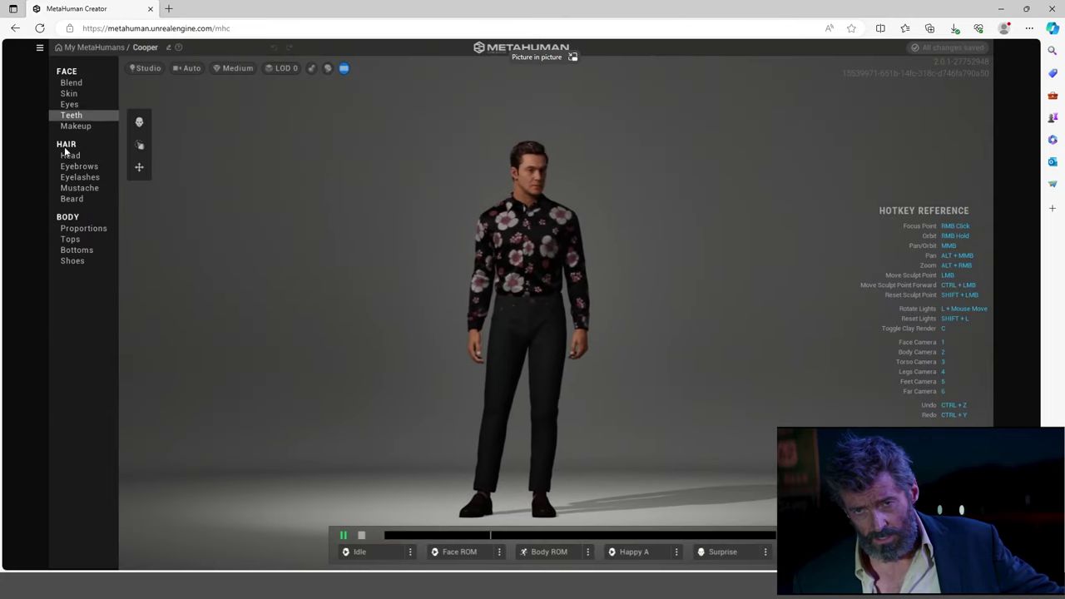
Remove the floral fabric from the Button Down Shirt and set its primary color to white
click(73, 239)
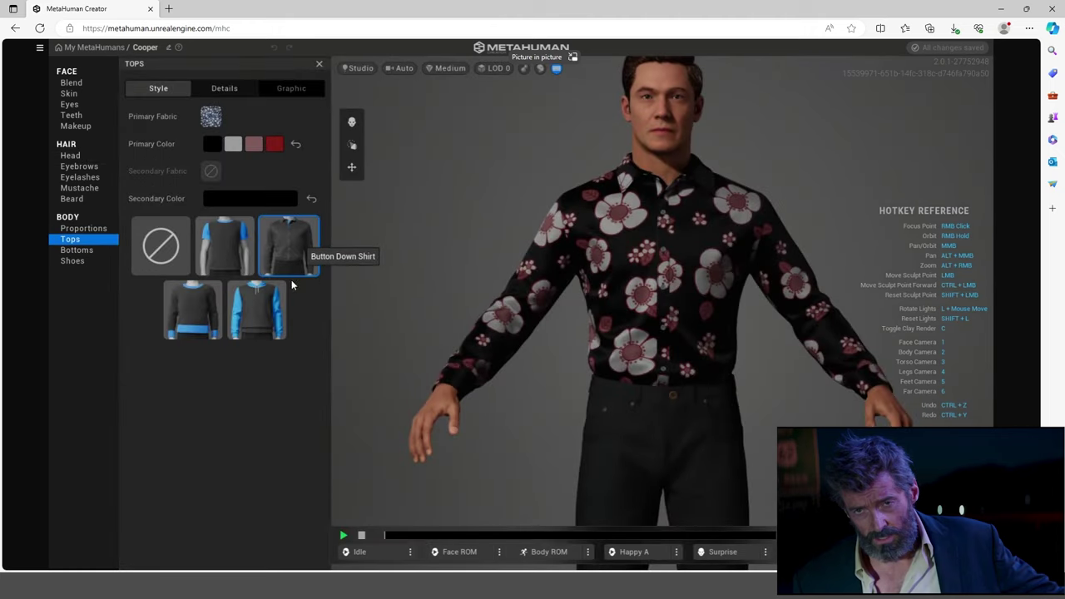
click(213, 118)
scroll(342, 223, up, 5)
click(243, 169)
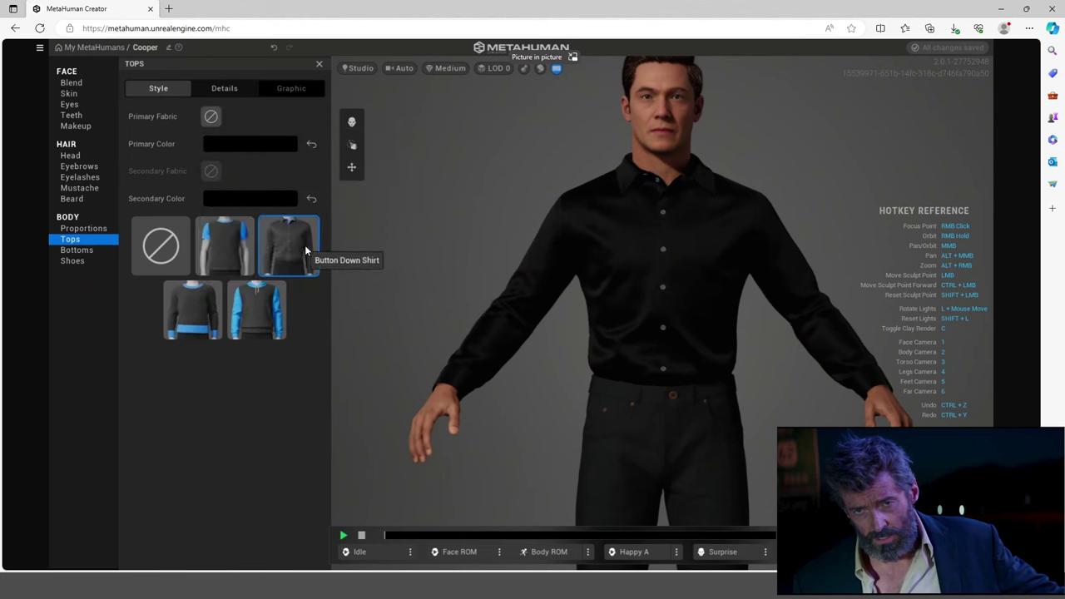
click(250, 144)
drag(301, 208, 302, 181)
click(543, 314)
scroll(543, 315, down, 5)
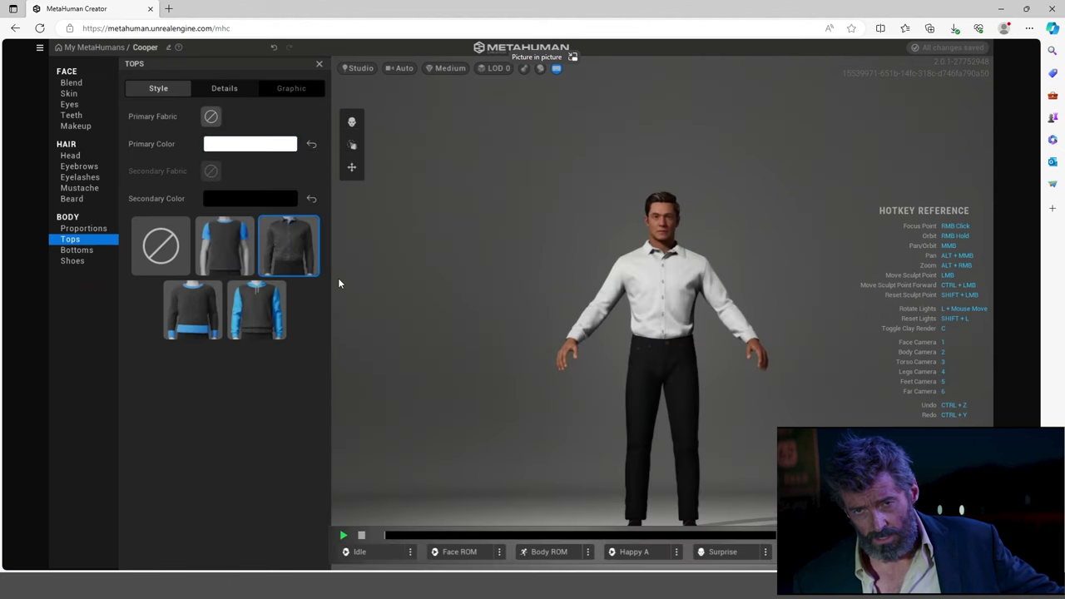
click(158, 89)
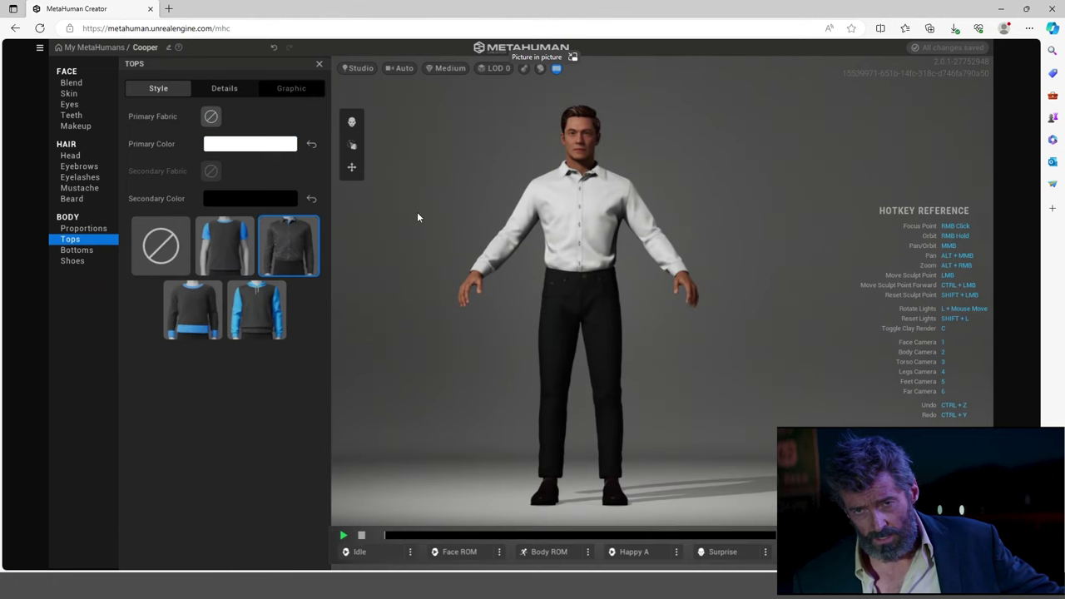
Change the bottoms to the straight trousers just after the first shorts, and check the shoes the character is wearing
click(76, 249)
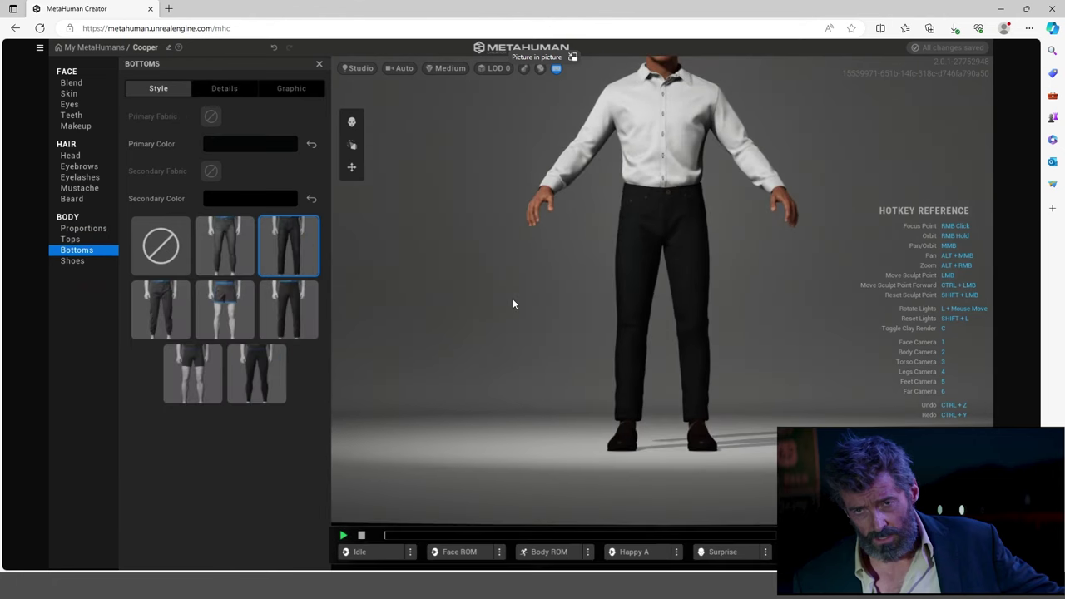
click(287, 304)
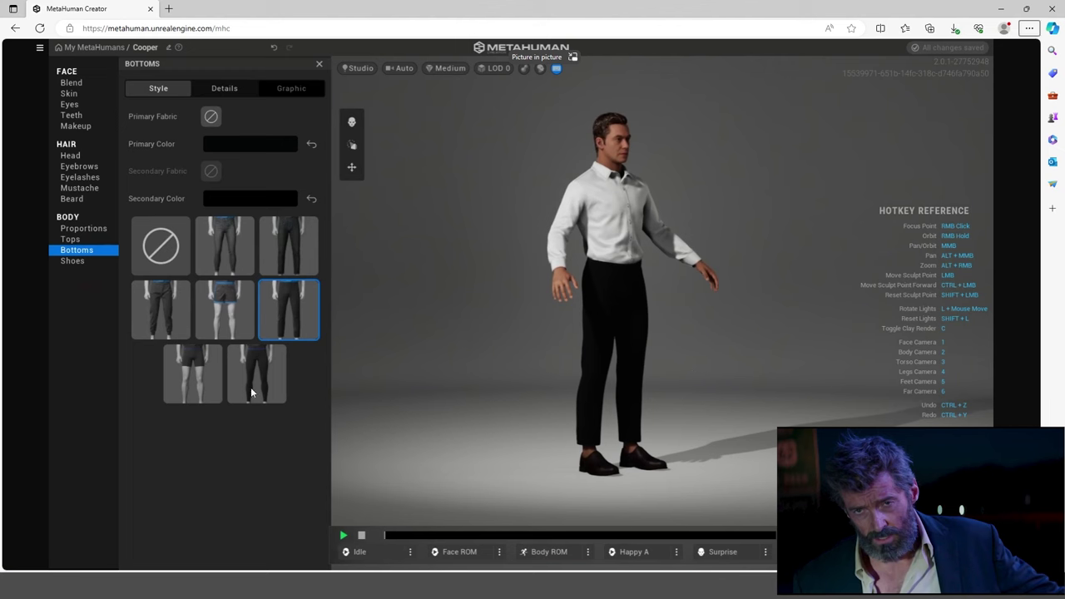
click(72, 261)
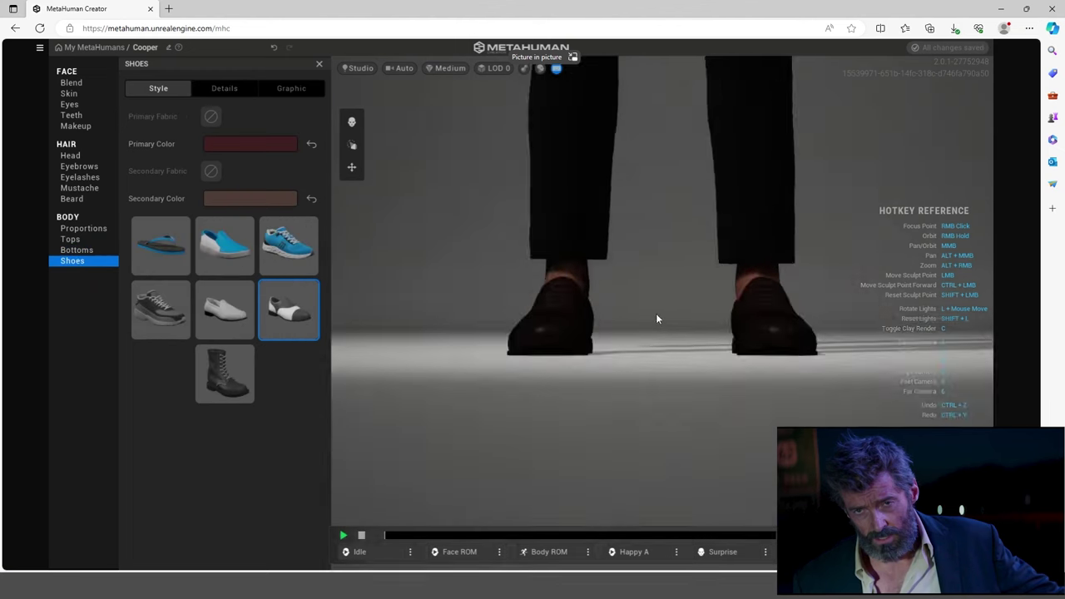
right_drag(668, 343, 667, 306)
Give the character the same full beard style as Kristofer and the Short Curly Mustache
click(72, 199)
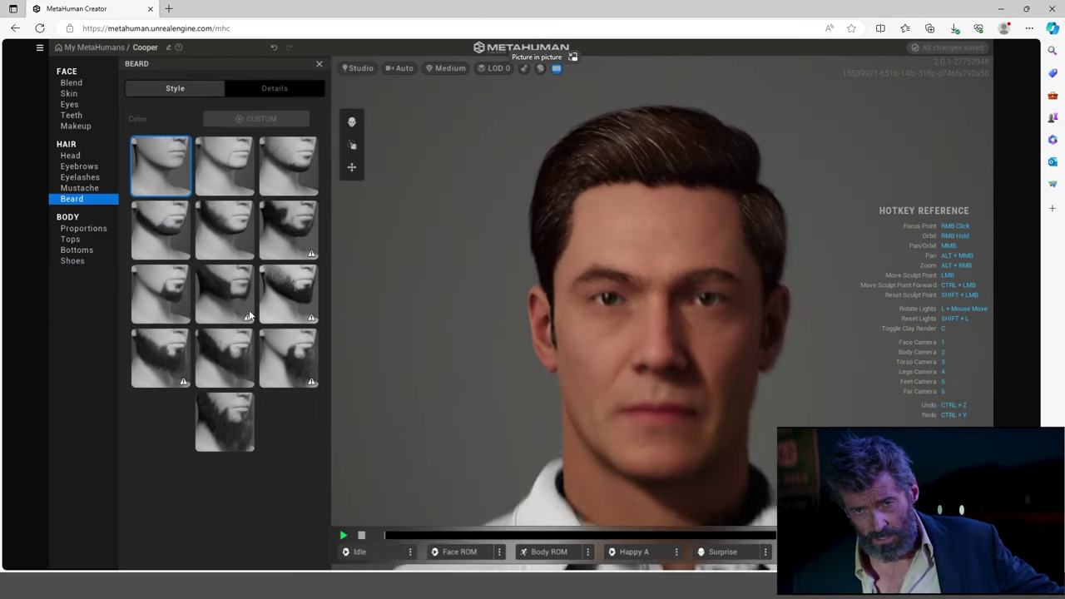
click(161, 356)
scroll(625, 326, down, 5)
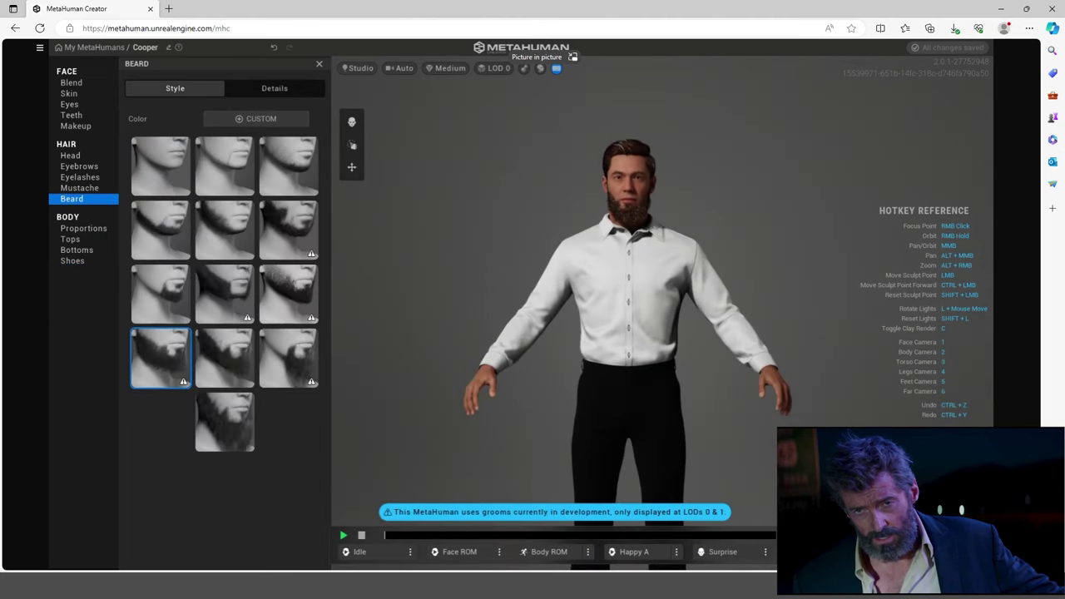
click(77, 188)
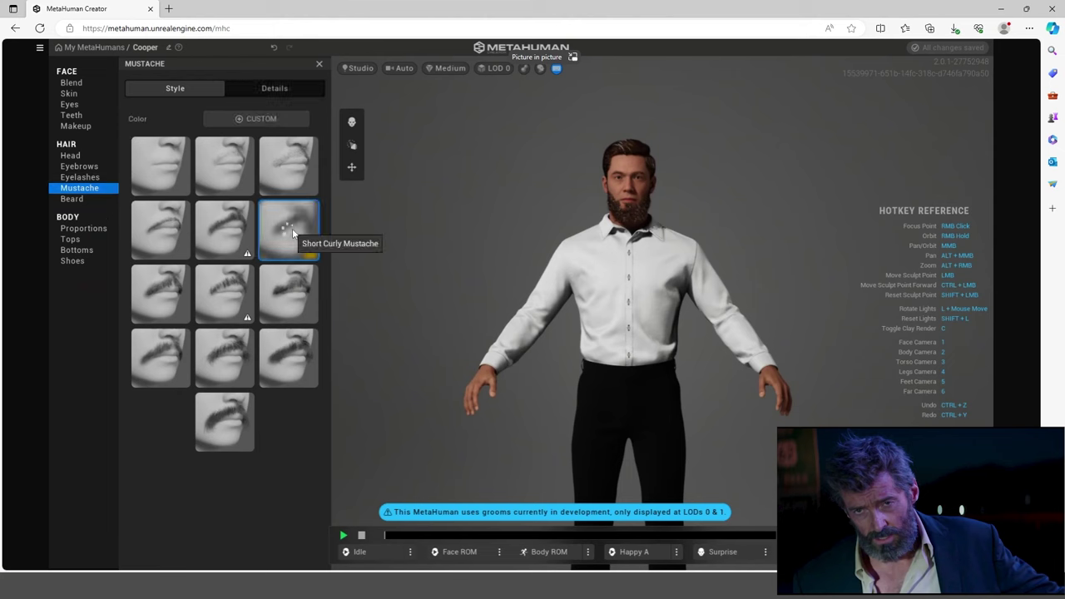
click(288, 229)
Apply the thick bushy eyebrows in the fourth row, and scrub the Logan reference clip in Photoshop to about 1:13
click(80, 167)
click(288, 357)
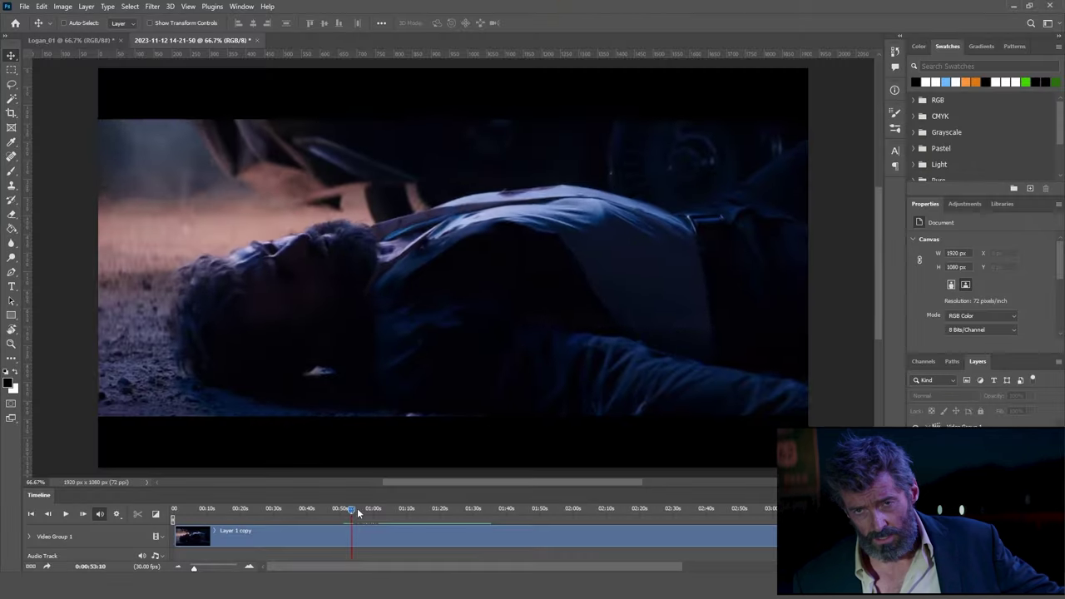
drag(350, 510, 418, 514)
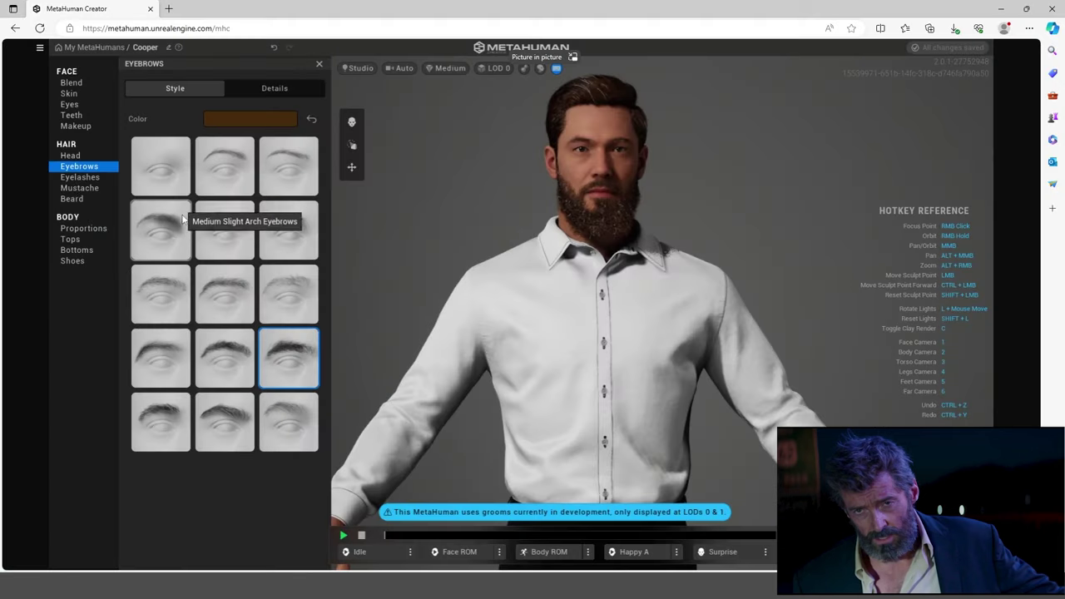
Look at the eyelash styles and change the mustache to the last style in the fourth row
click(79, 177)
click(79, 188)
click(290, 368)
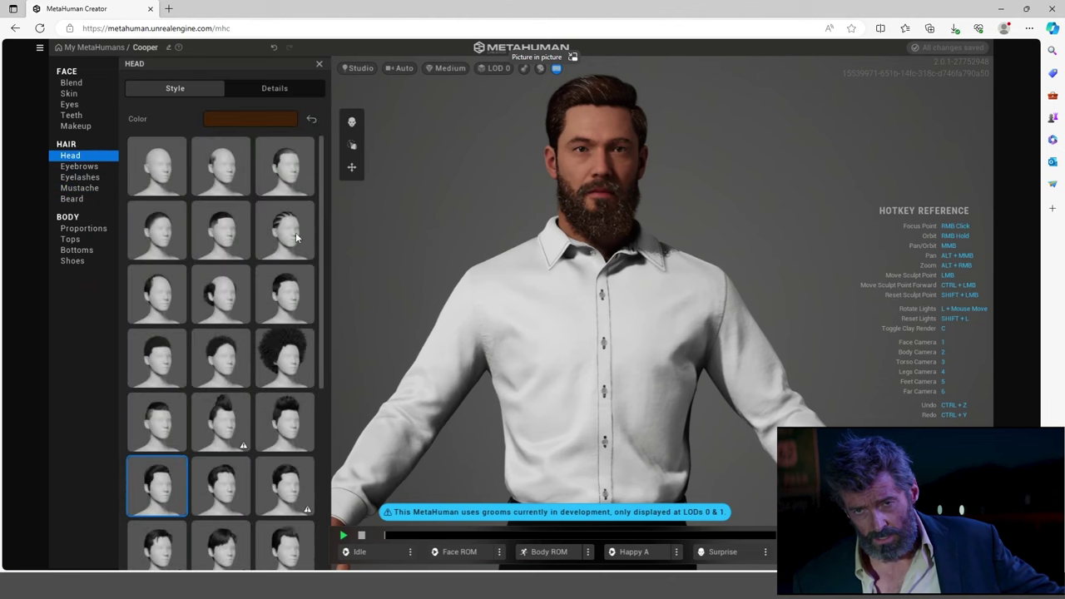
Try several head hairstyles on the character, including the shoulder-length bob and the Short Pixie
scroll(270, 242, down, 2)
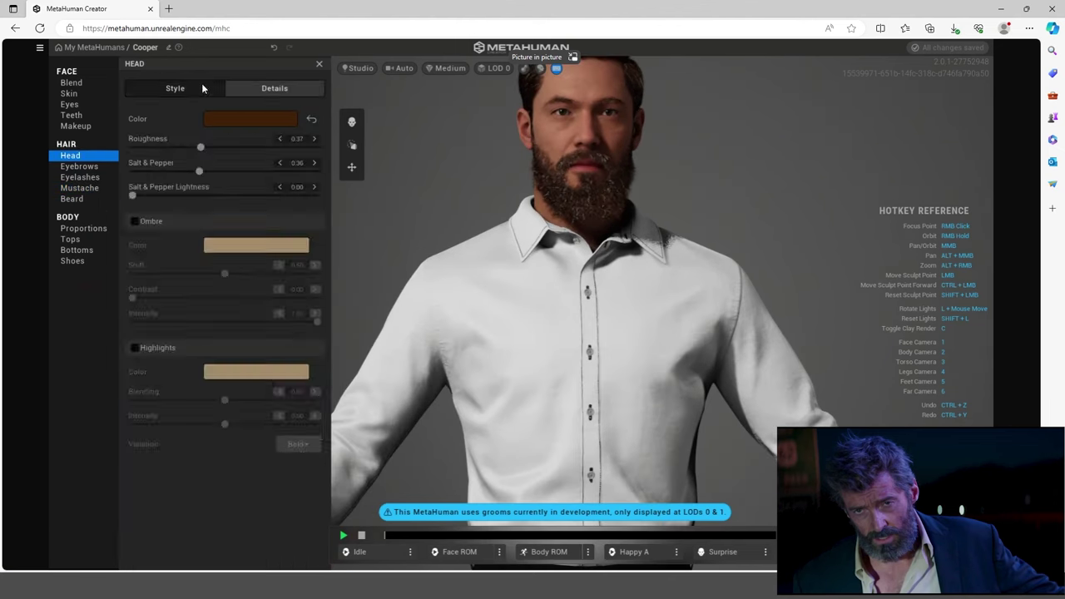
scroll(255, 289, down, 3)
click(221, 316)
click(297, 377)
scroll(287, 375, down, 2)
click(150, 331)
click(158, 277)
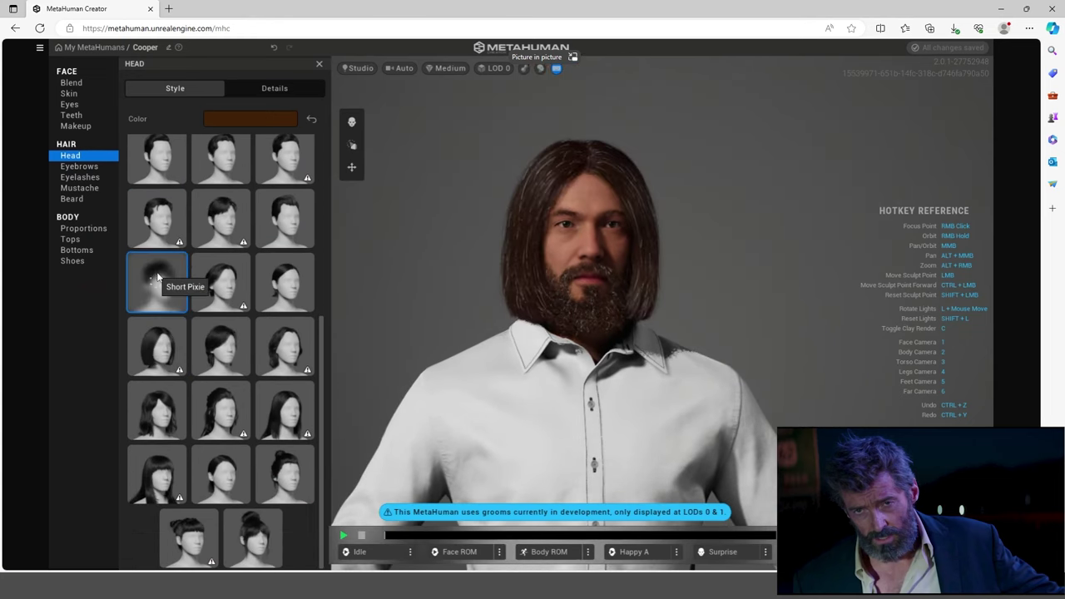
Try the Short Casual, the neighbouring short wavy styles and Short Pulled Back on the head, checking the face at an angle
scroll(183, 288, up, 3)
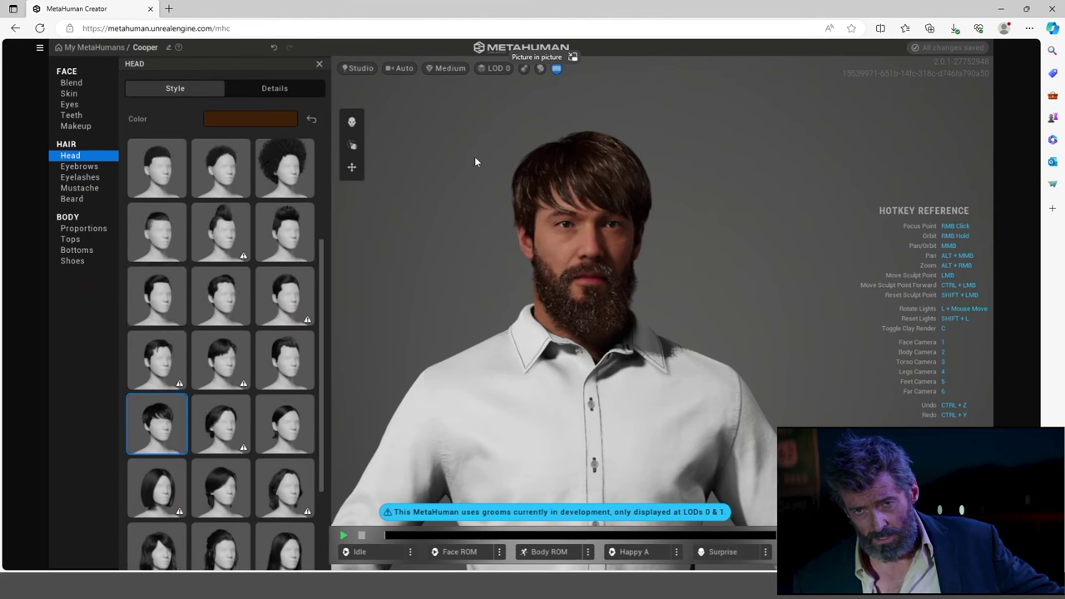
click(159, 366)
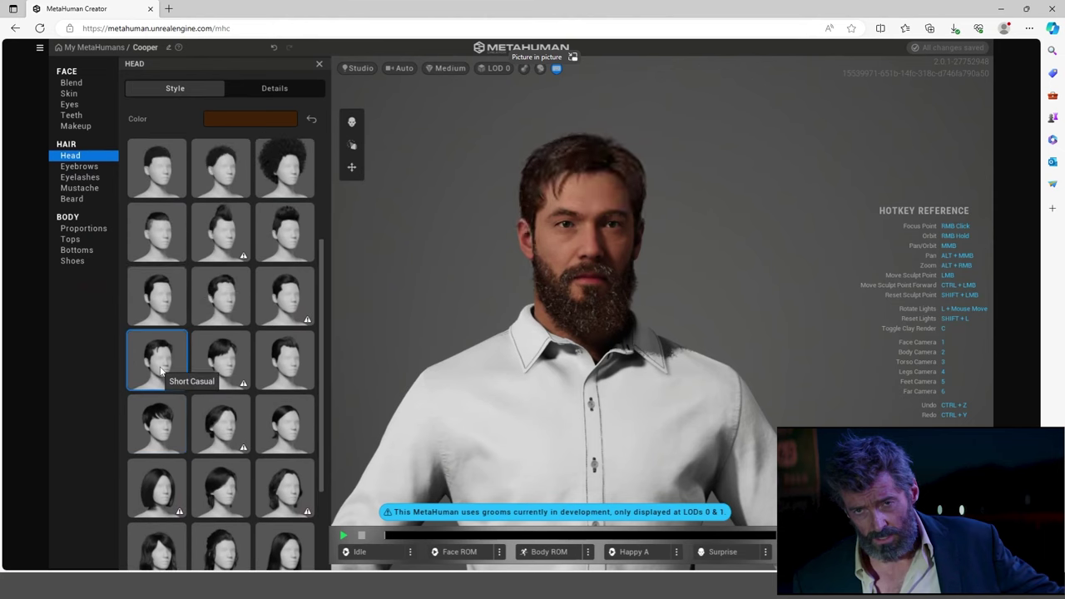
click(215, 285)
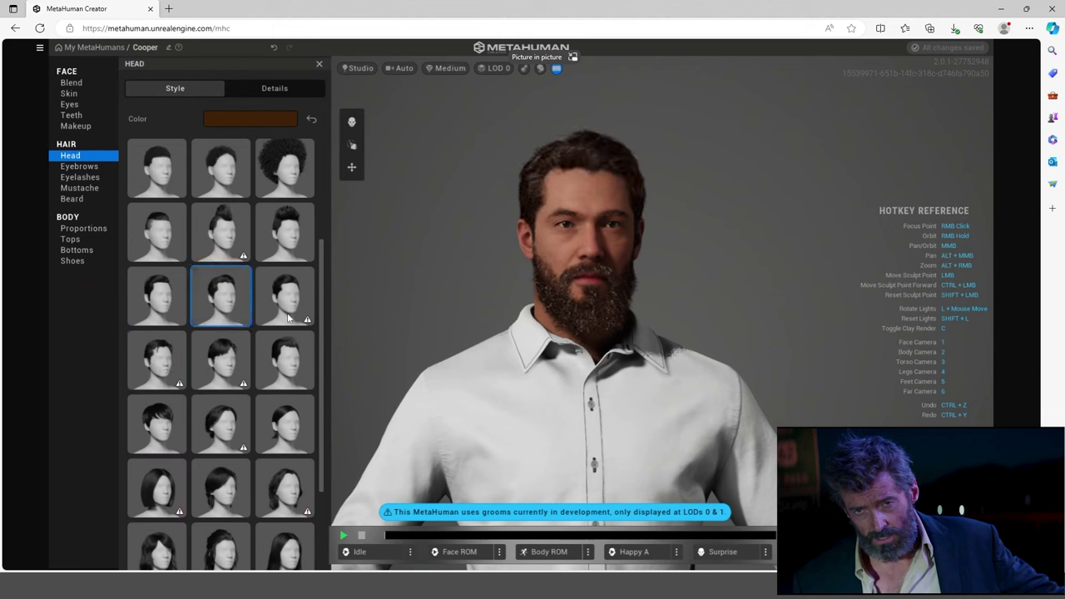
click(173, 297)
click(220, 293)
click(166, 236)
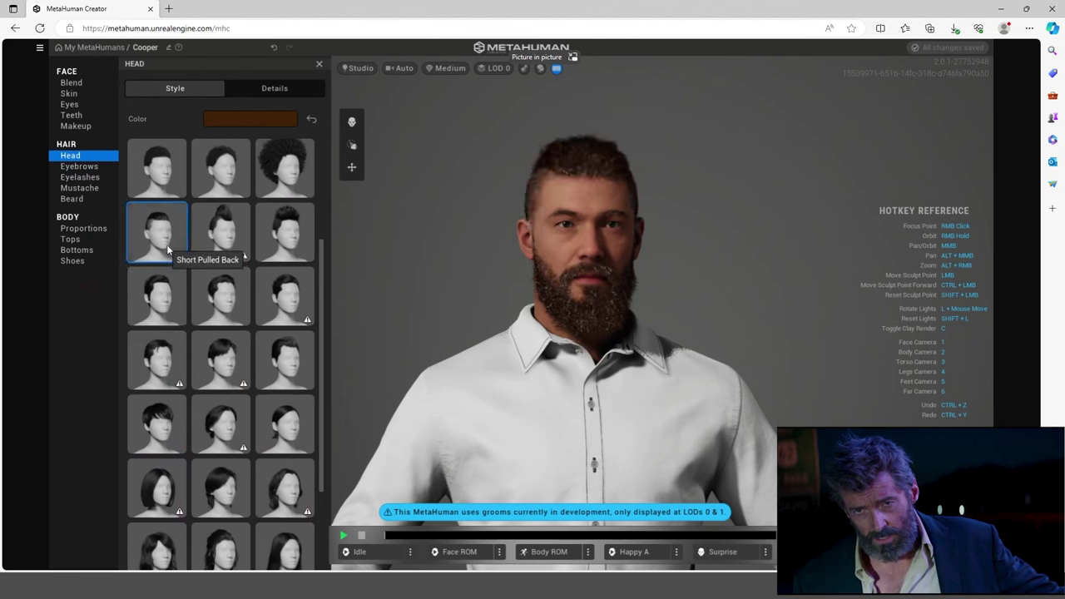
right_drag(491, 260, 530, 277)
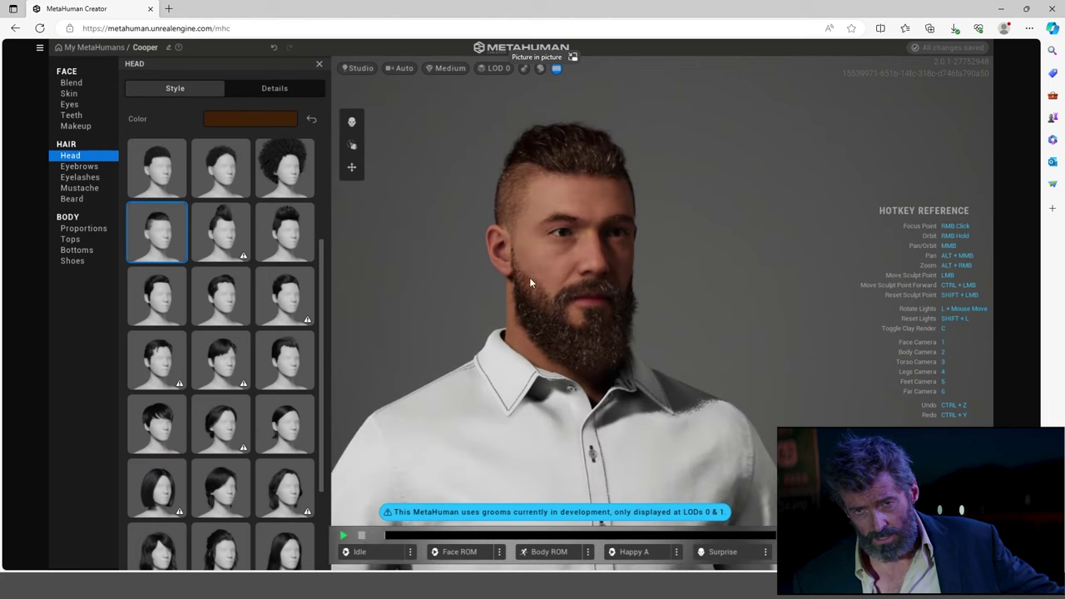
Apply the short wavy hairstyle just after Cooper's original one and inspect it on the head and upper body
click(215, 283)
right_drag(586, 264, 719, 293)
scroll(719, 293, down, 3)
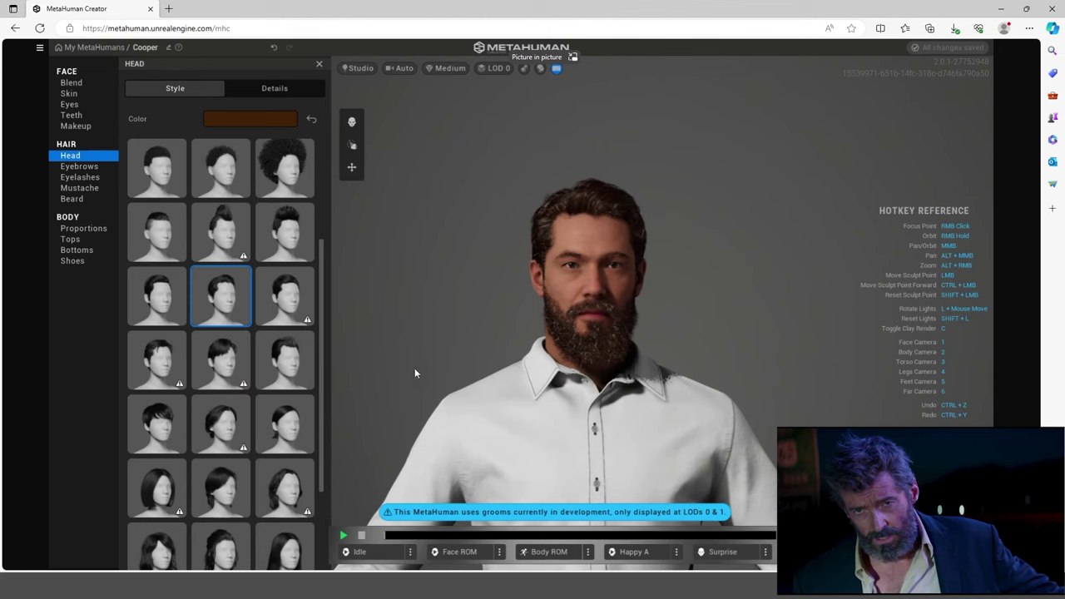
alt+middle_drag(416, 370, 433, 308)
scroll(287, 416, down, 3)
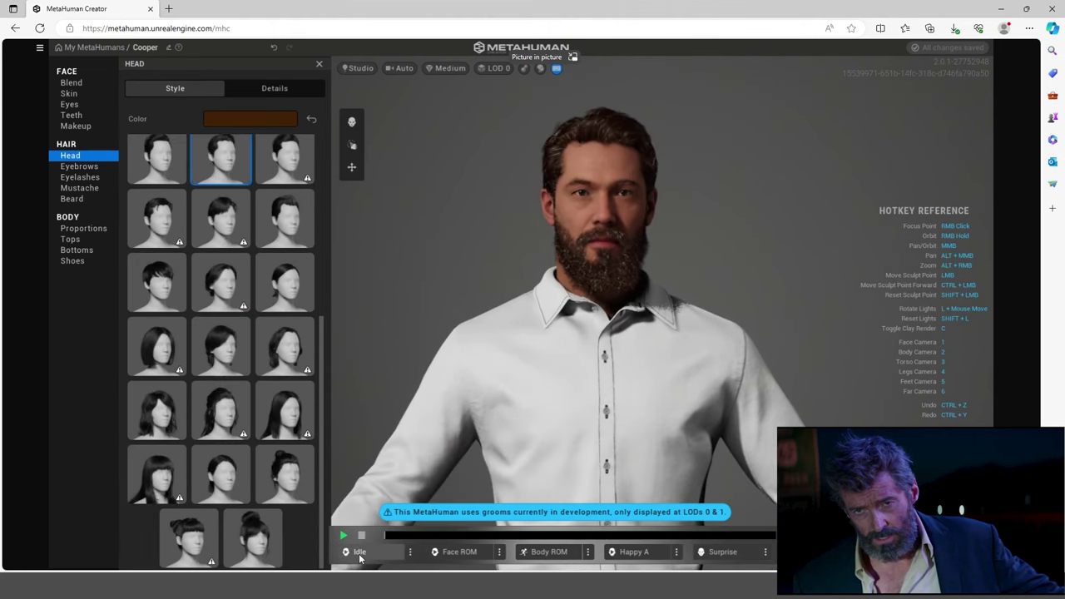
Play the Idle animation, compare the character with the Logan reference clip in Photoshop, and inspect the full body from several sides
click(359, 553)
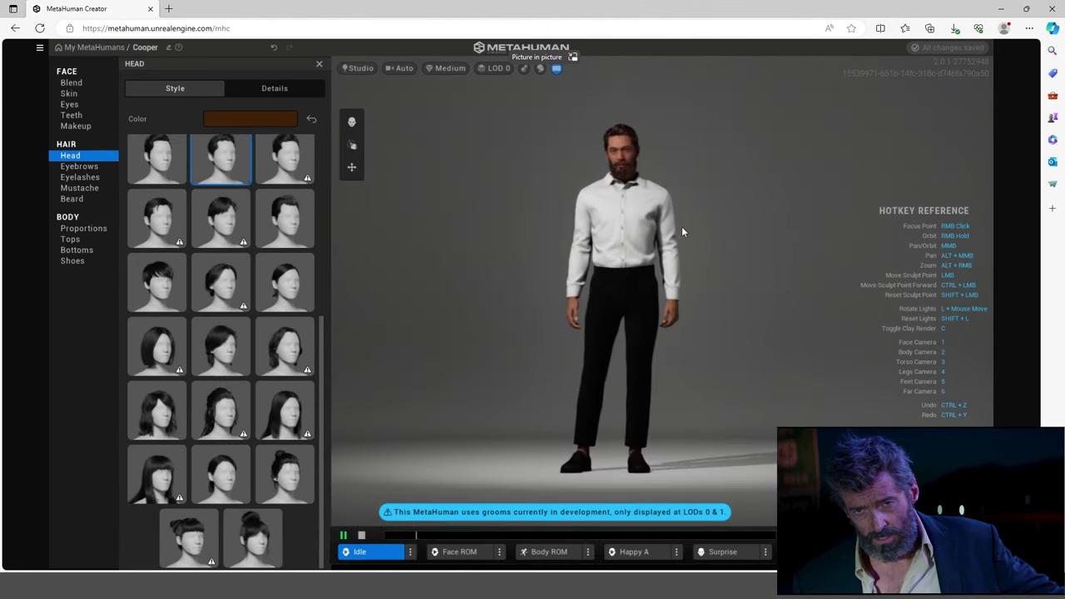
click(583, 532)
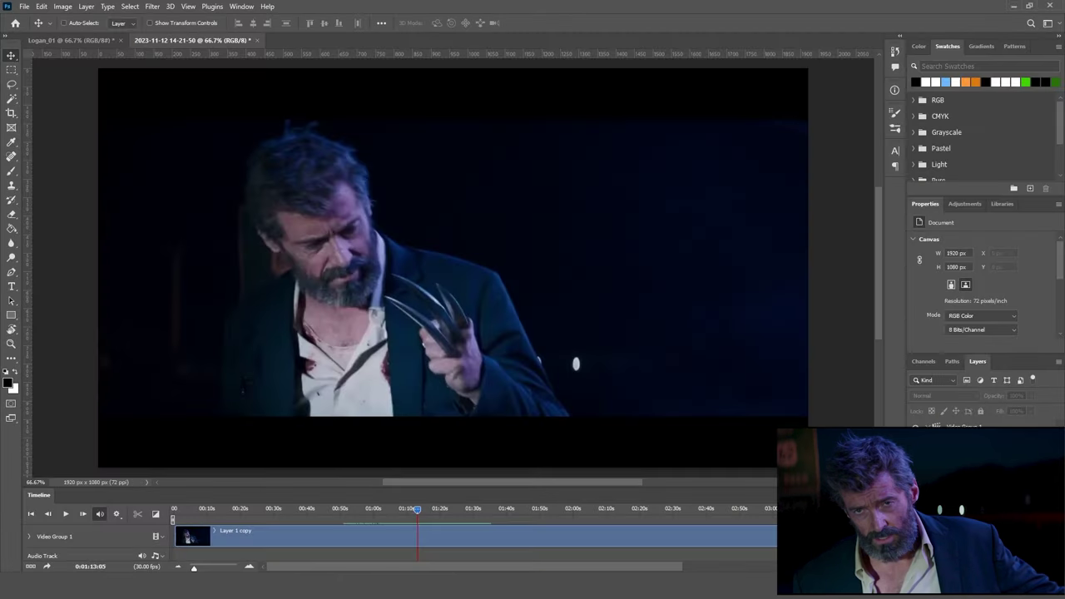
key(alt+Tab)
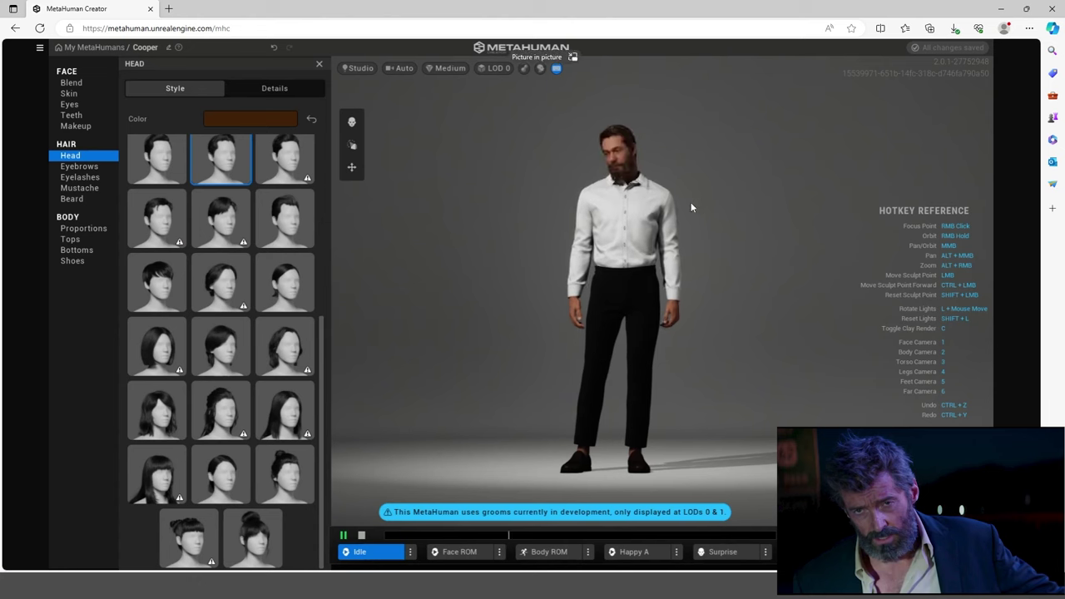
right_drag(684, 204, 557, 219)
right_drag(696, 298, 719, 298)
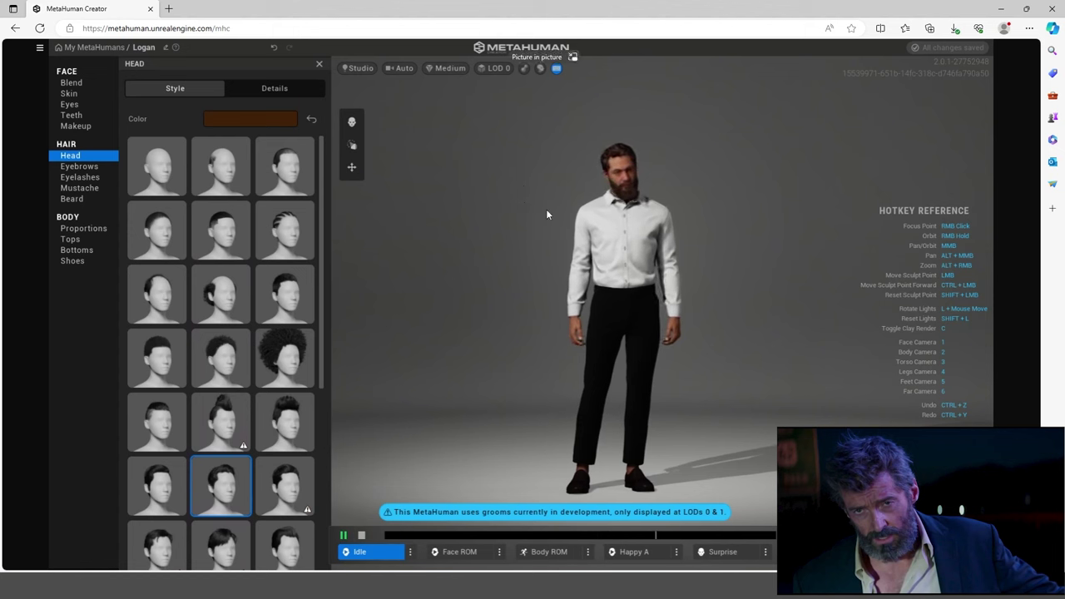
right_drag(592, 251, 593, 279)
right_drag(671, 280, 544, 306)
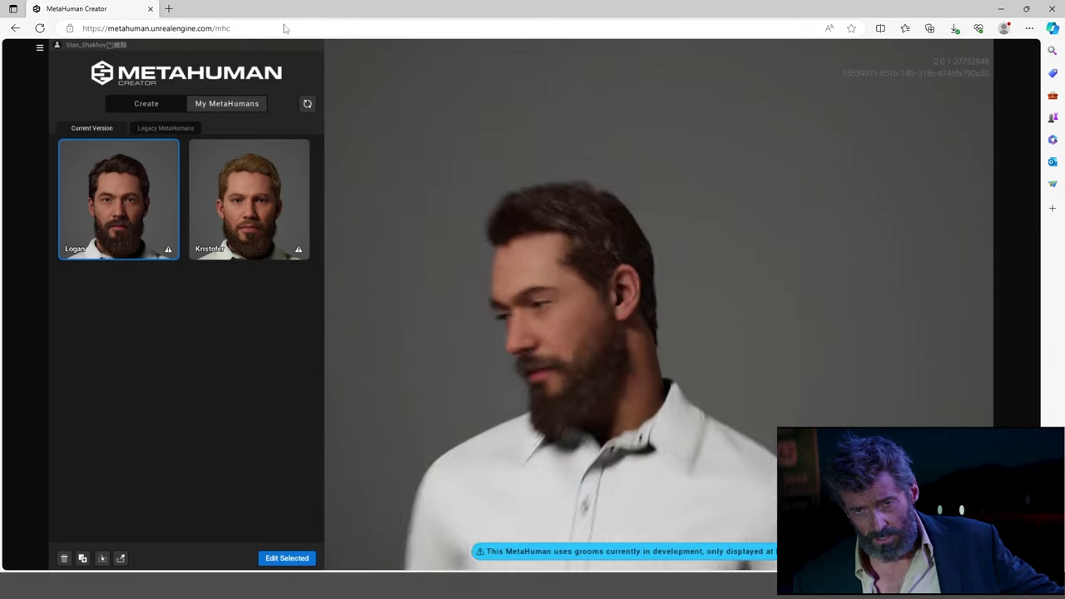
Compare the saved Kristofer and Logan MetaHumans in the library and leave Logan selected
click(249, 200)
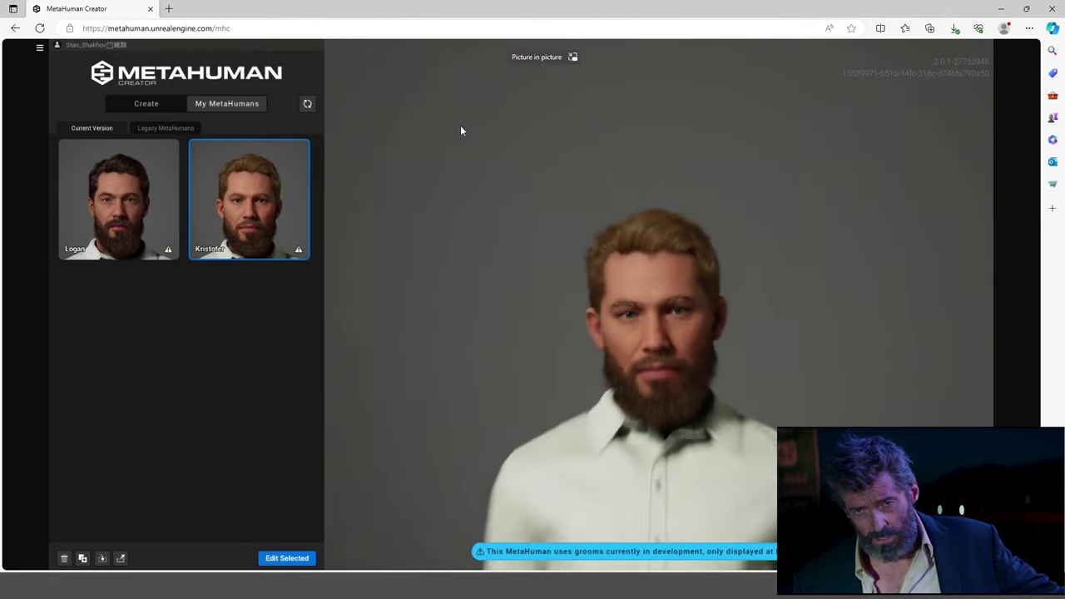
click(143, 202)
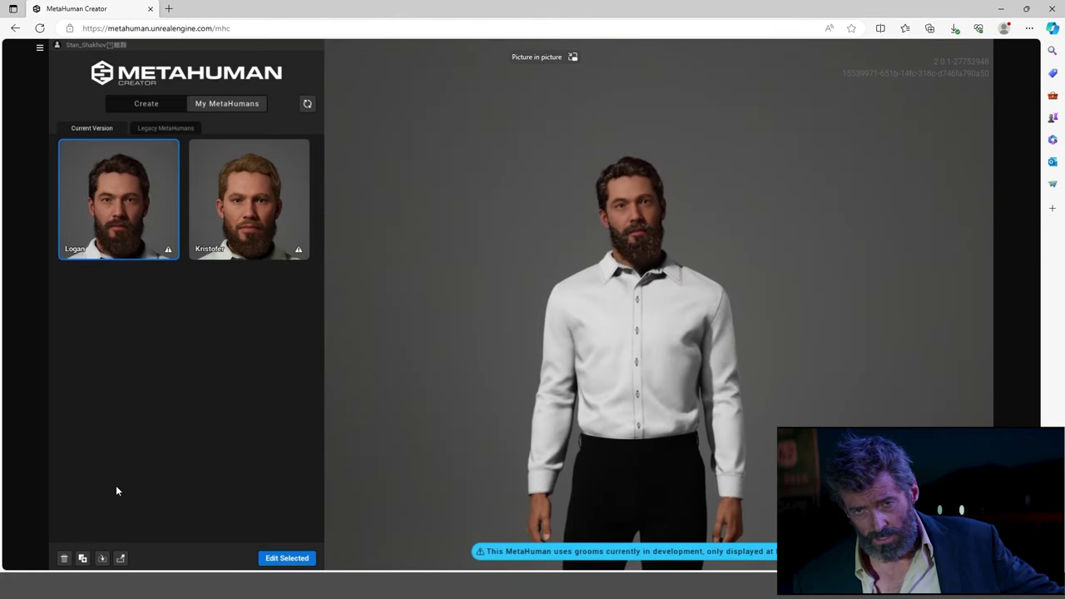
click(119, 558)
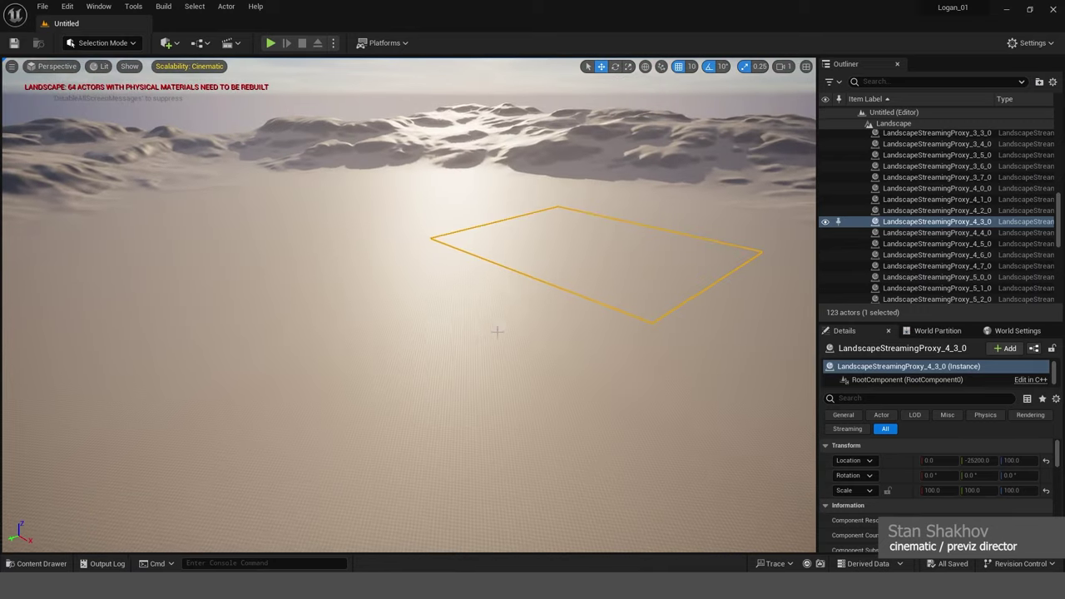
Open Quixel Bridge from the Logan_01 project and select Logan among the saved MetaHumans
click(176, 44)
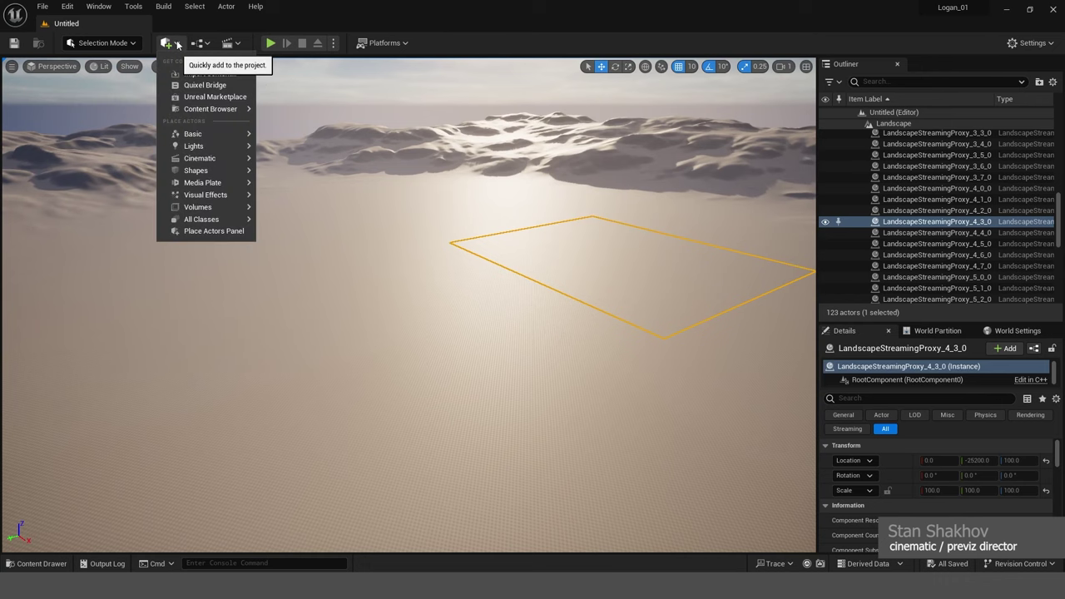
click(205, 86)
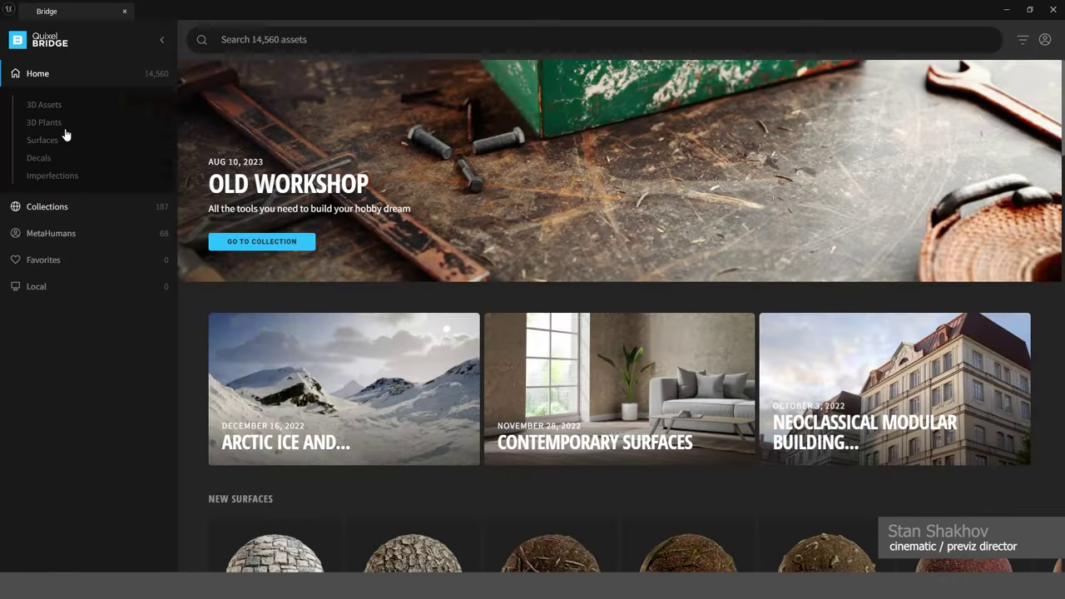
click(52, 235)
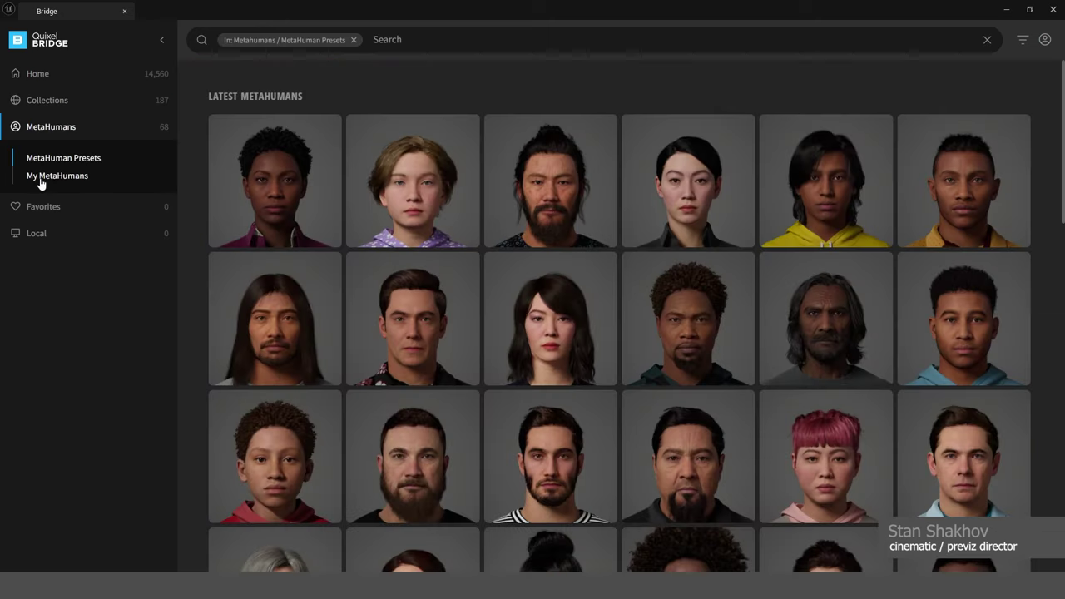
click(58, 177)
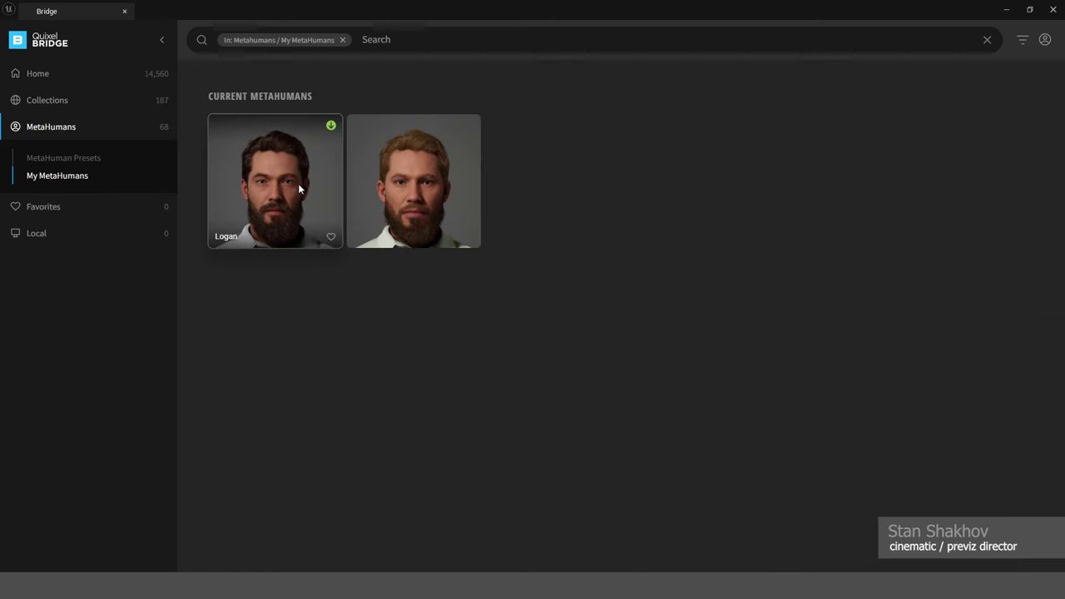
click(300, 188)
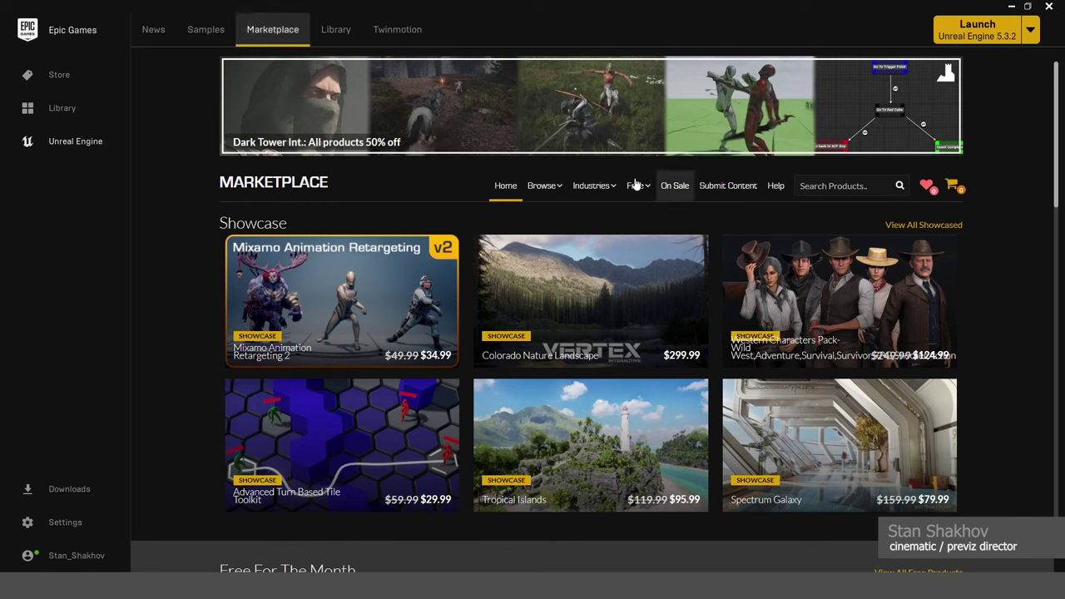
Switch to the Unreal Engine Marketplace in the Epic Games Launcher and view the Free For The Month products
mouse_move(589, 185)
mouse_move(639, 191)
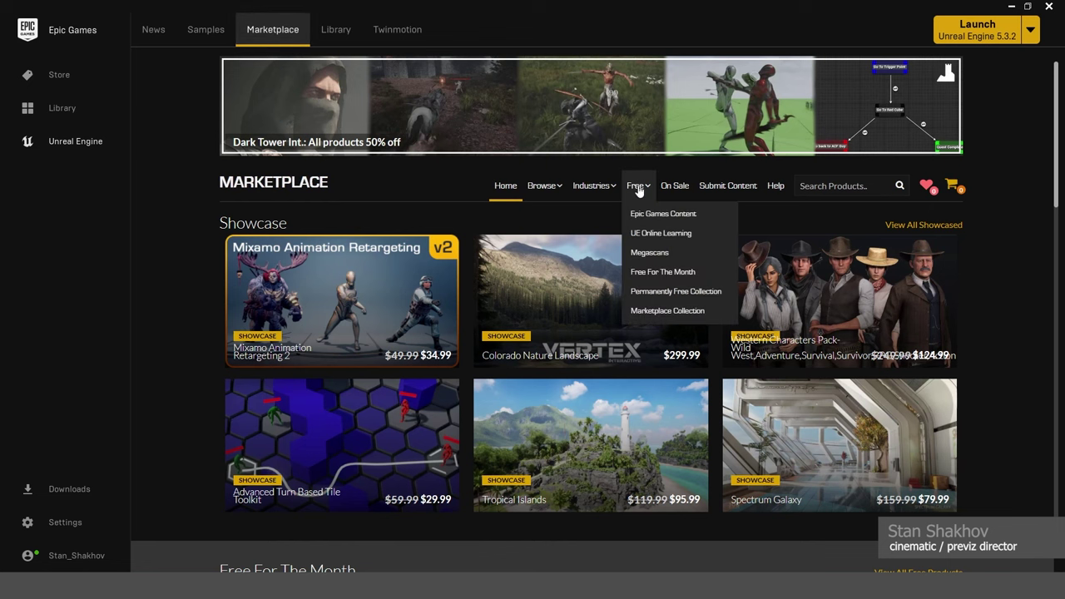
click(666, 272)
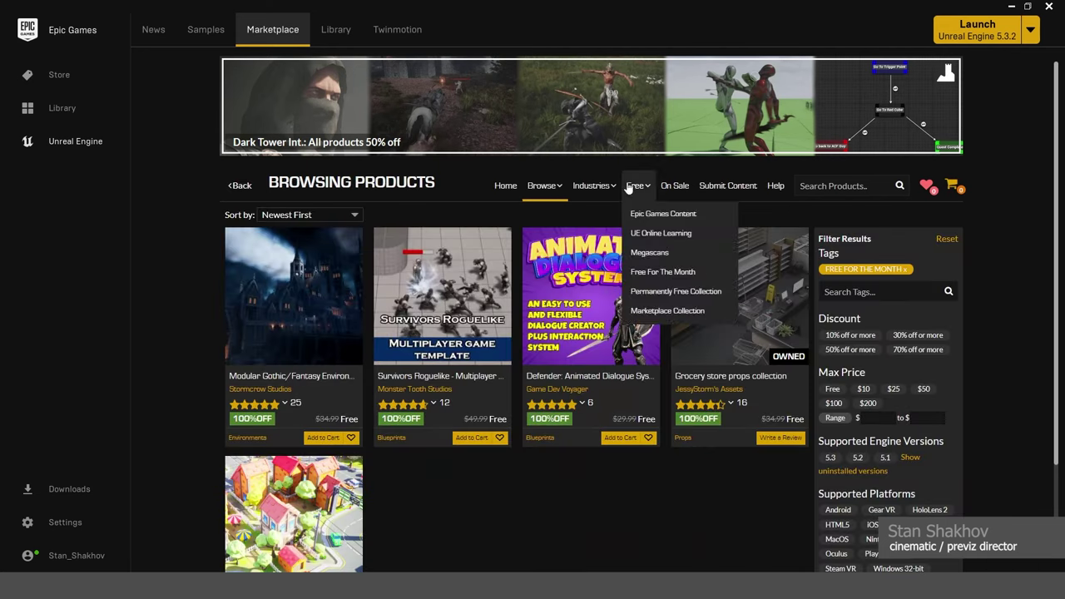
click(629, 186)
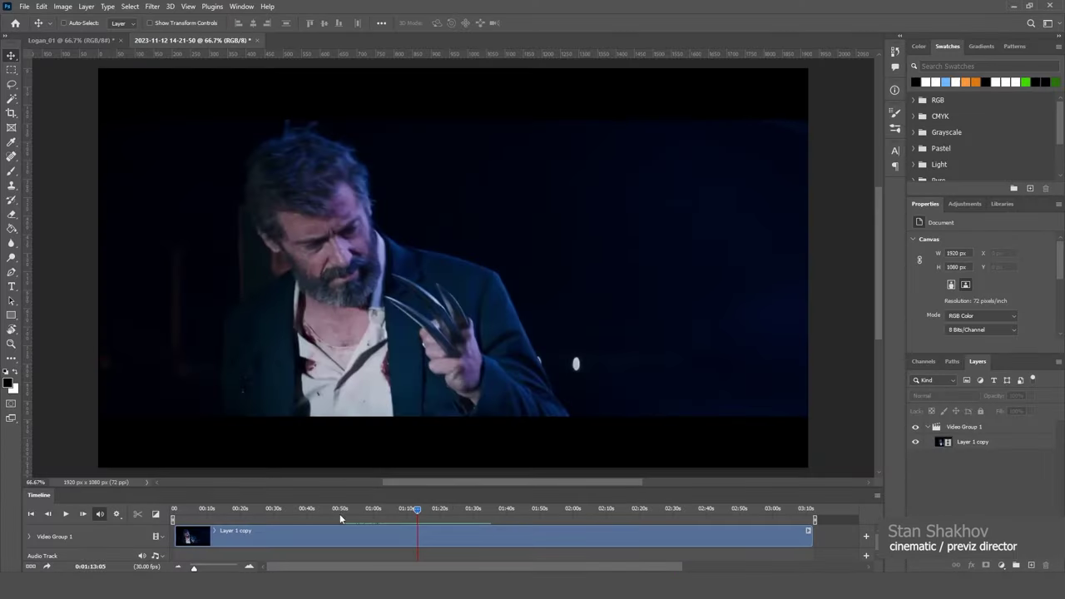
Switch to Photoshop and scrub the Logan reference clip to the limousine shot at about 41 seconds
drag(340, 514, 310, 502)
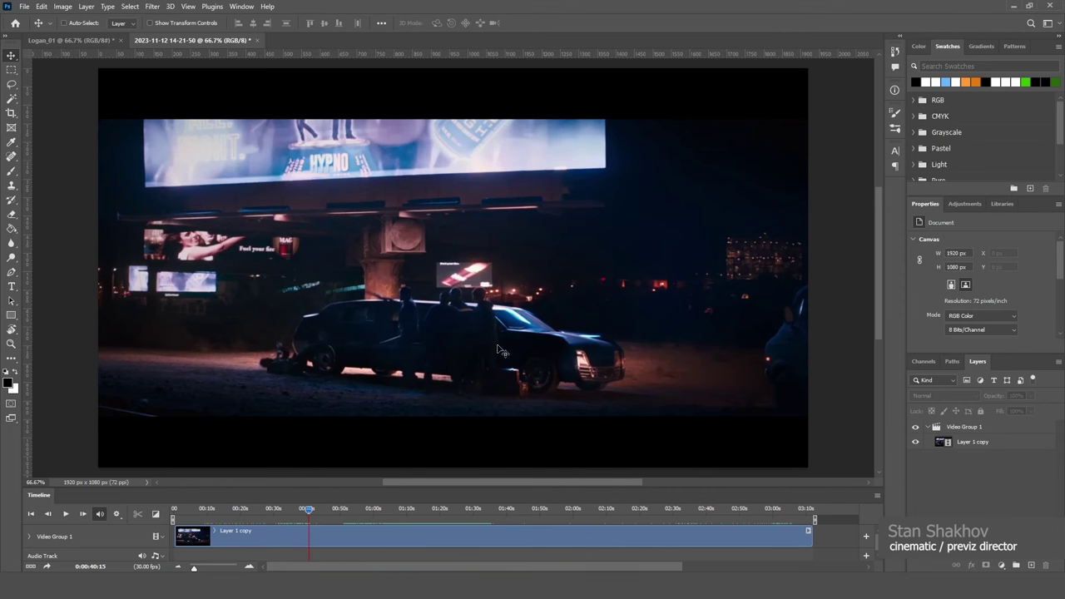
mouse_move(309, 508)
mouse_down()
mouse_move(300, 509)
mouse_move(311, 509)
mouse_up()
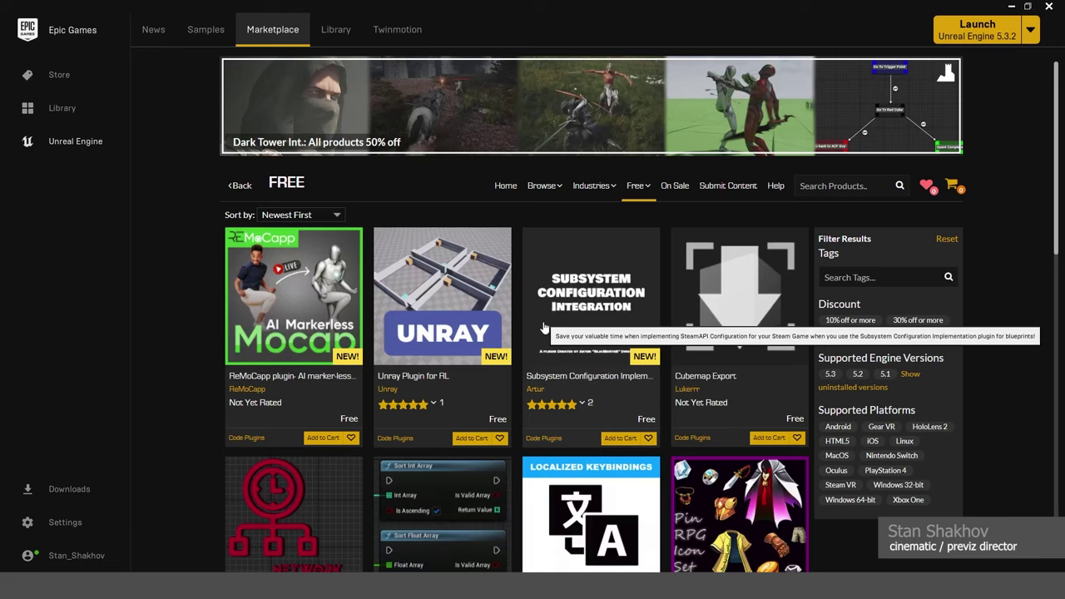
Filter Epic Games' free Marketplace products by the tag city, open City Sample Vehicles and view its preview images
click(851, 277)
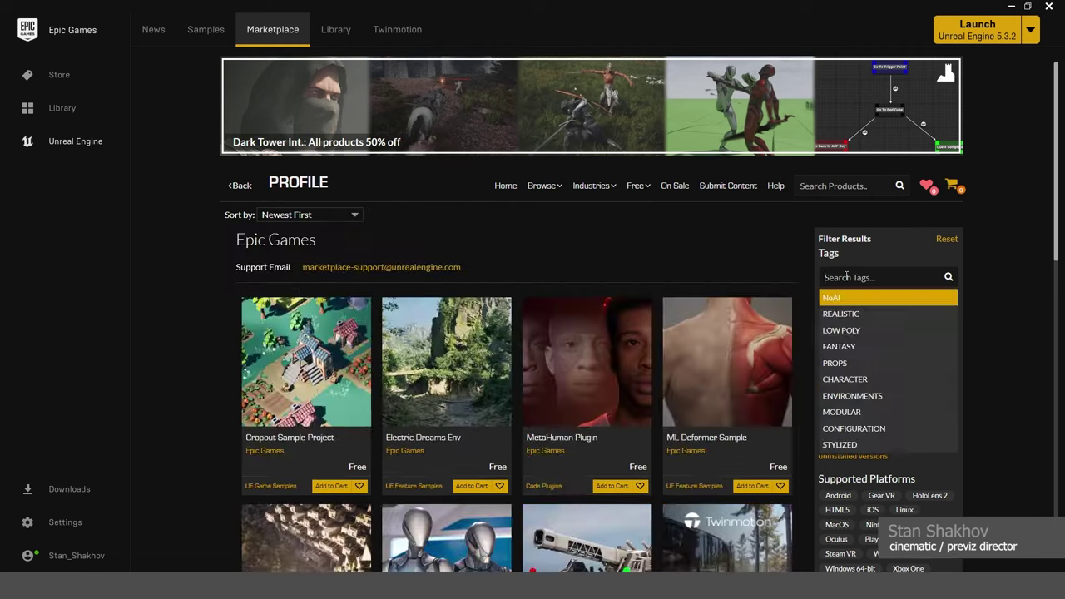
text(cl)
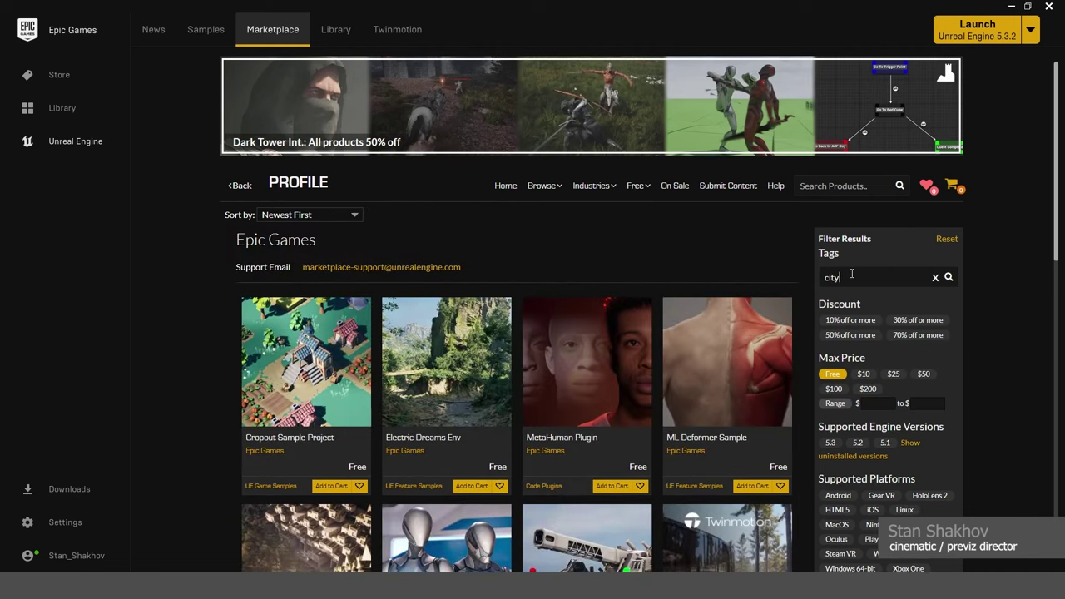
key(Return)
click(283, 395)
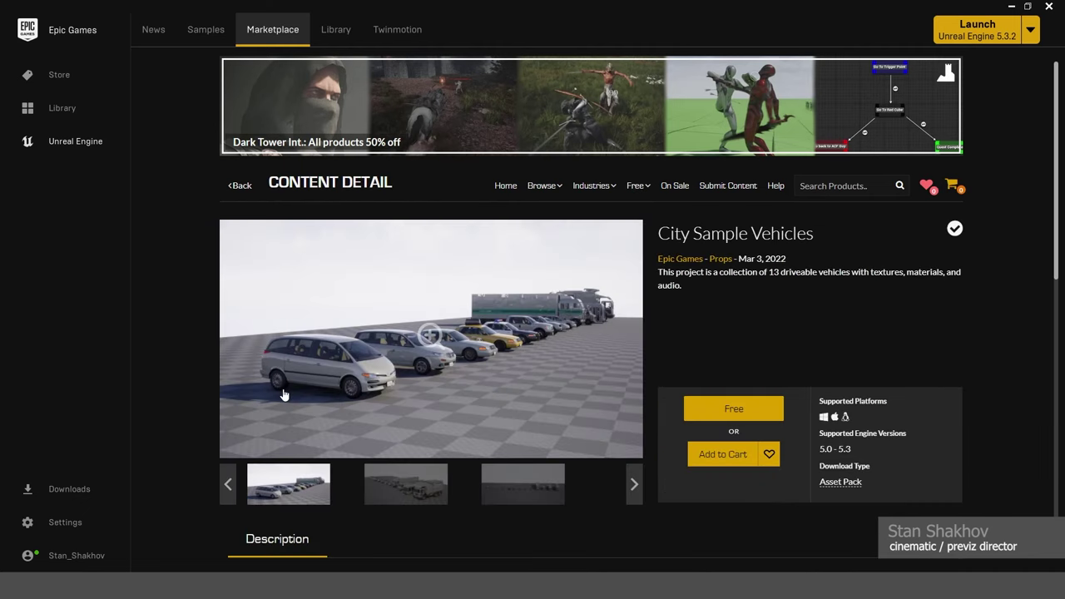
click(376, 498)
click(500, 486)
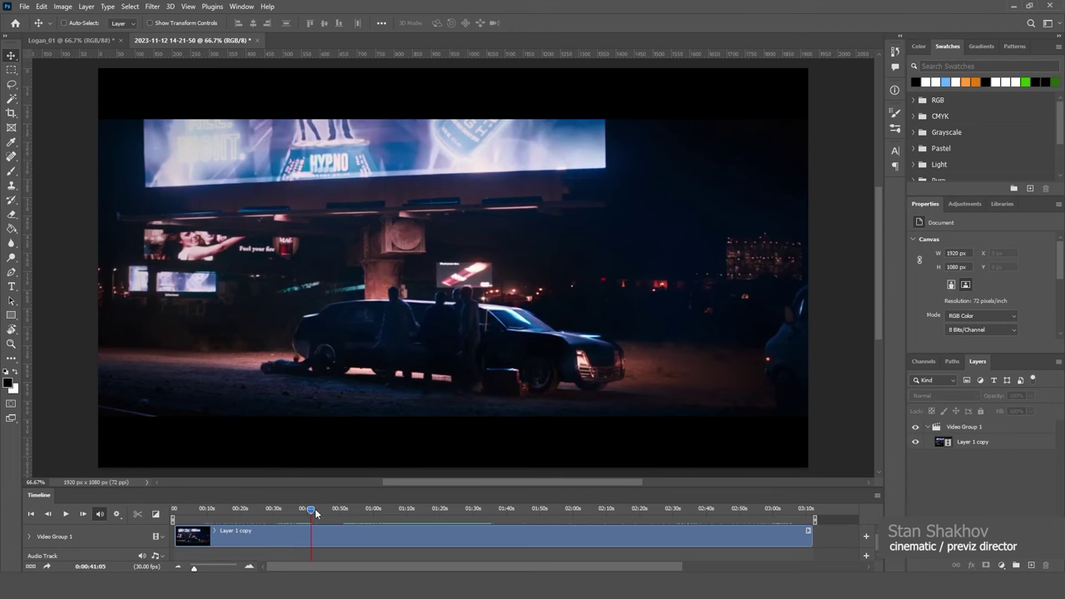
Return to the Logan clip in Photoshop and play the night shots of the van and the man walking, after about two minutes
drag(316, 512, 593, 499)
key(space)
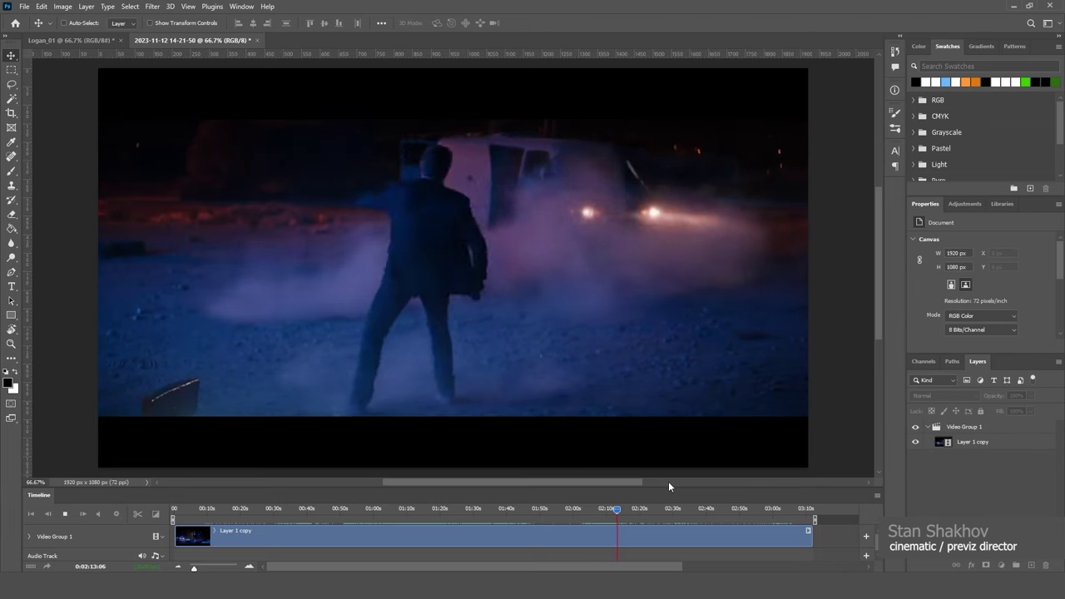
click(604, 509)
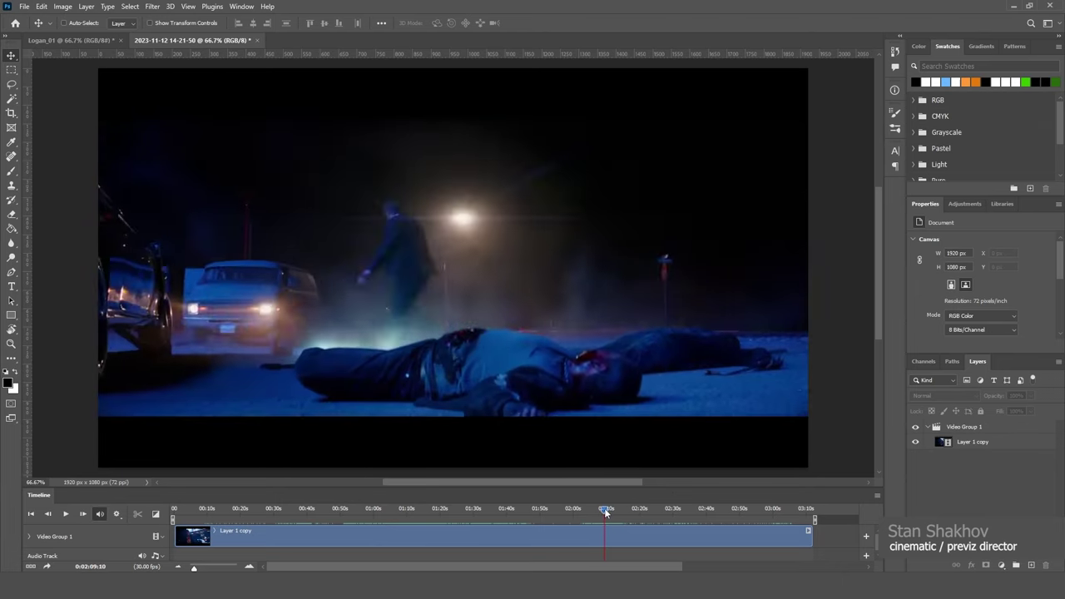
drag(605, 511, 580, 514)
key(space)
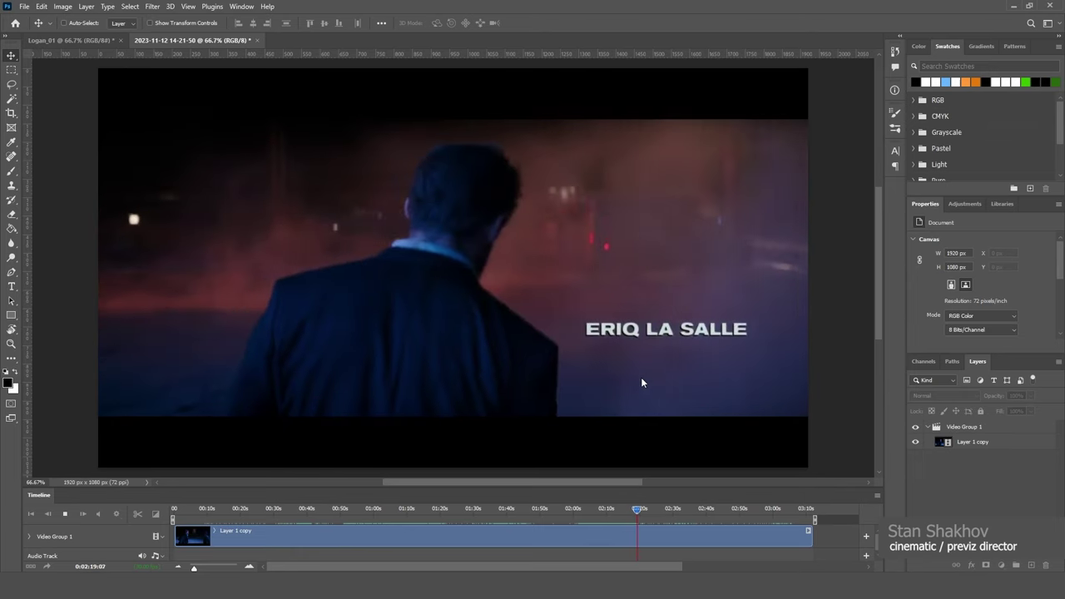
key(space)
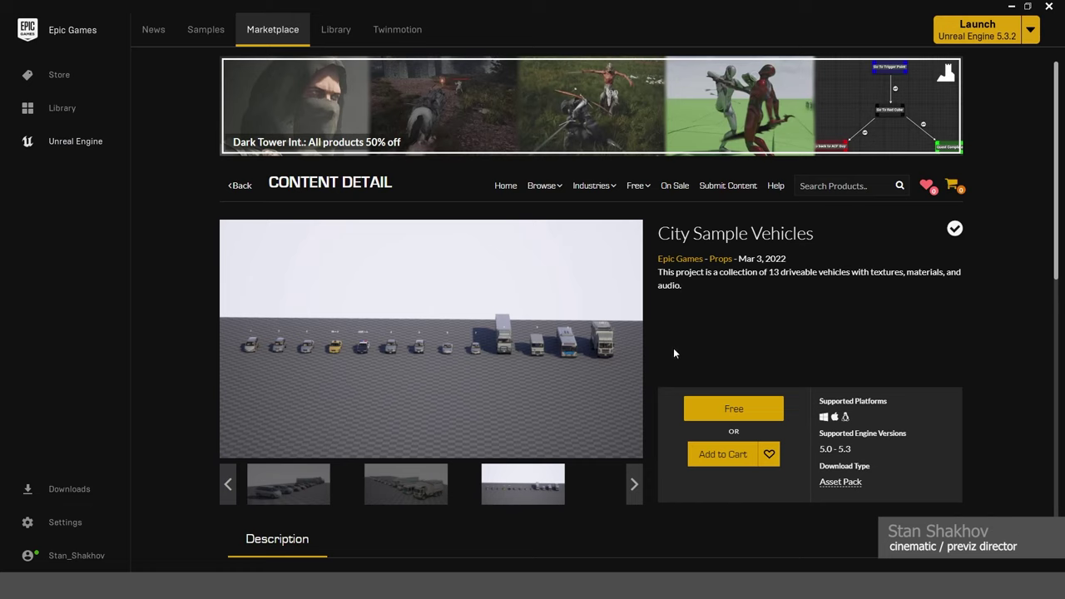
Get the free City Sample Vehicles pack and return to Epic Games' free product listing without the city tag
scroll(673, 347, down, 1)
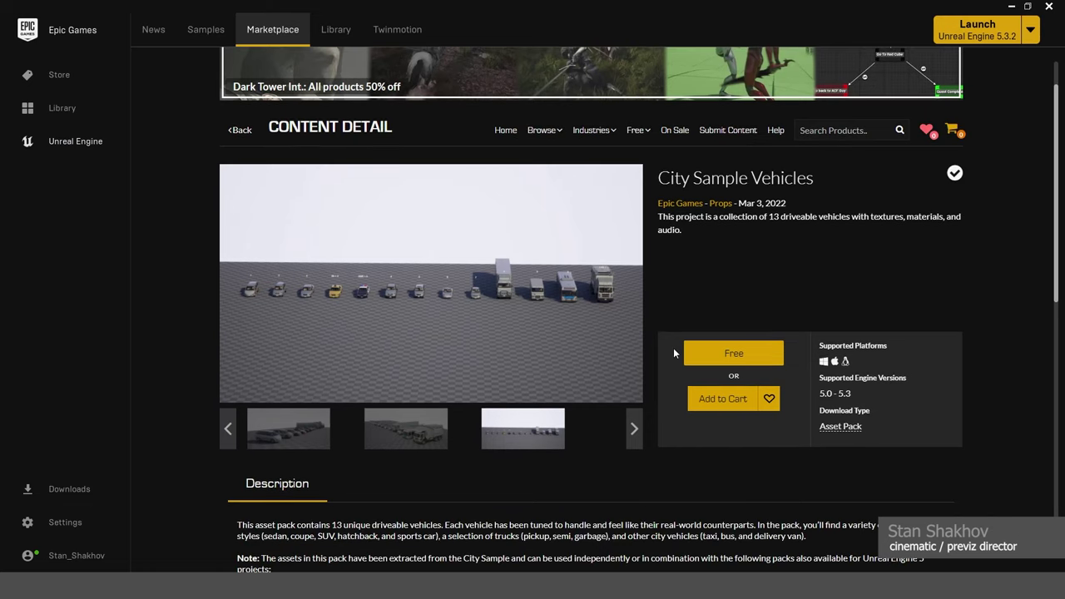
click(751, 354)
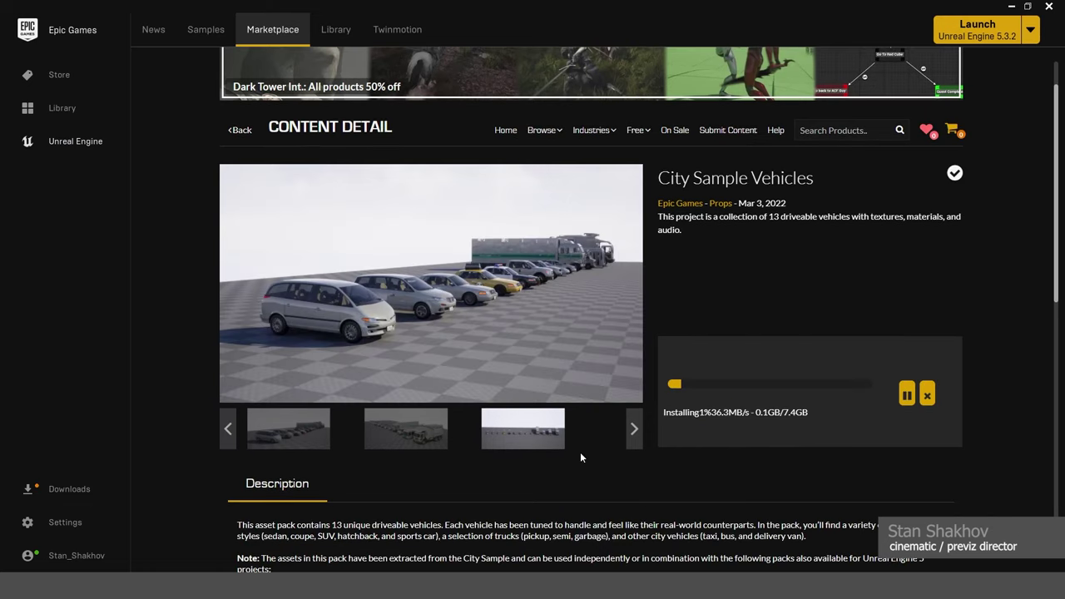
scroll(435, 183, up, 1)
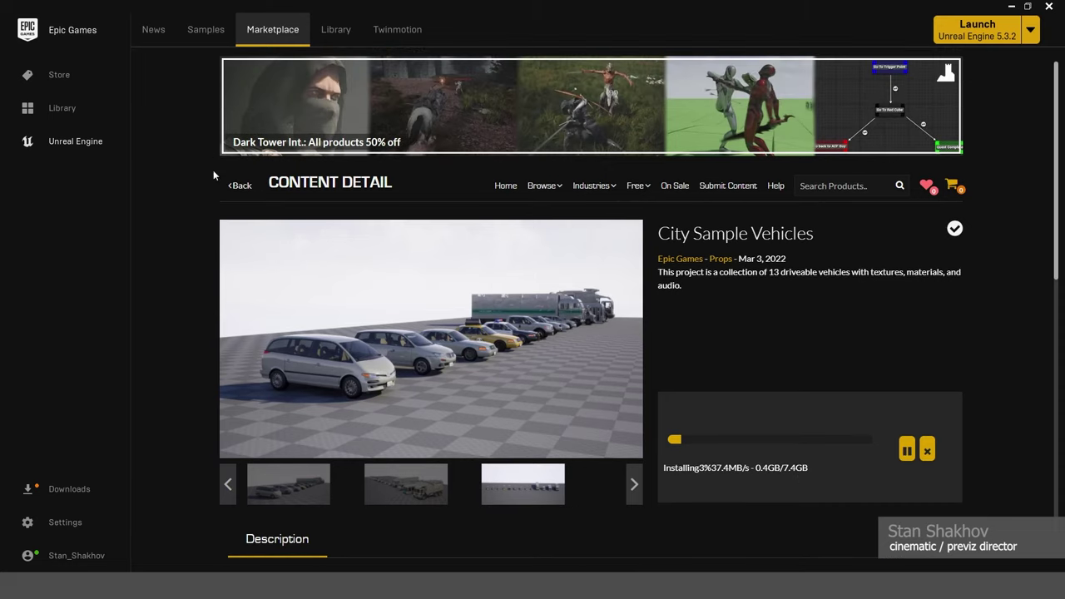
click(222, 184)
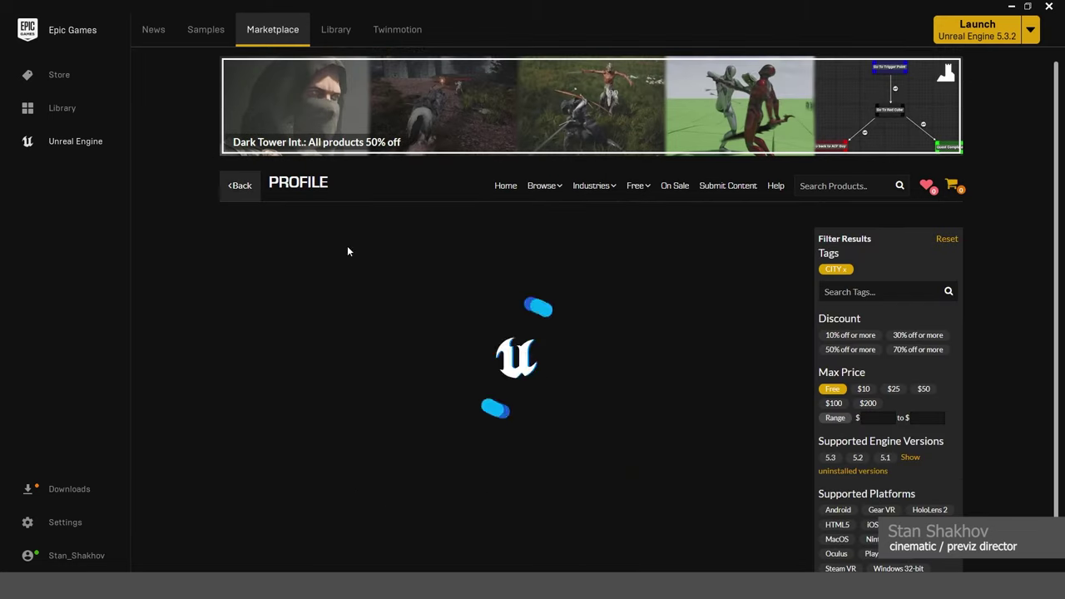
click(233, 191)
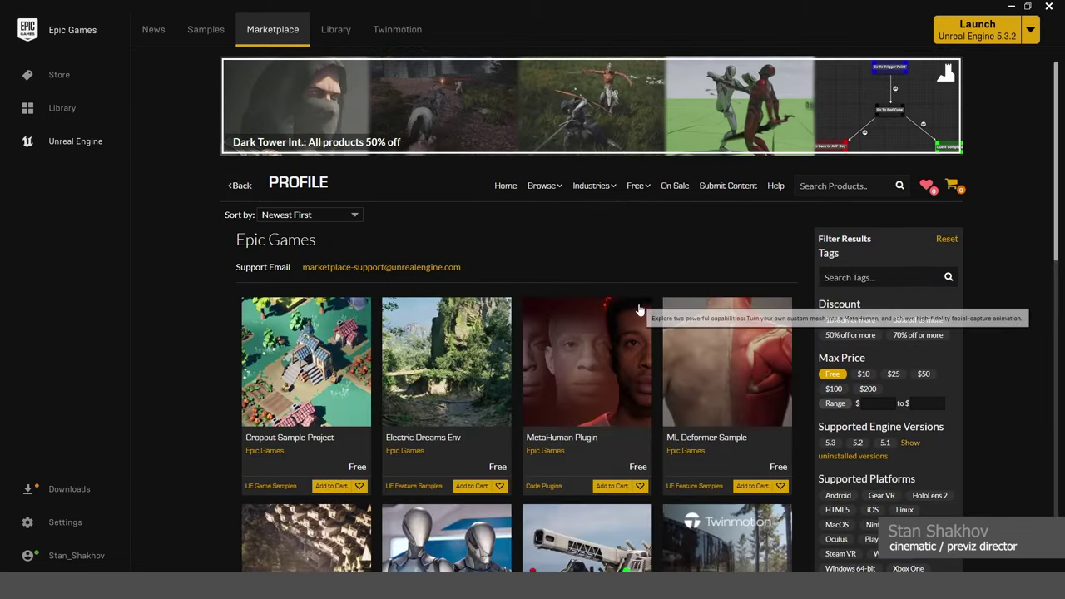
Look through Epic Games' free products up to page 5 for environments and props that suit the scene
scroll(639, 309, down, 10)
scroll(639, 313, up, 8)
click(840, 169)
text(city)
scroll(734, 271, down, 15)
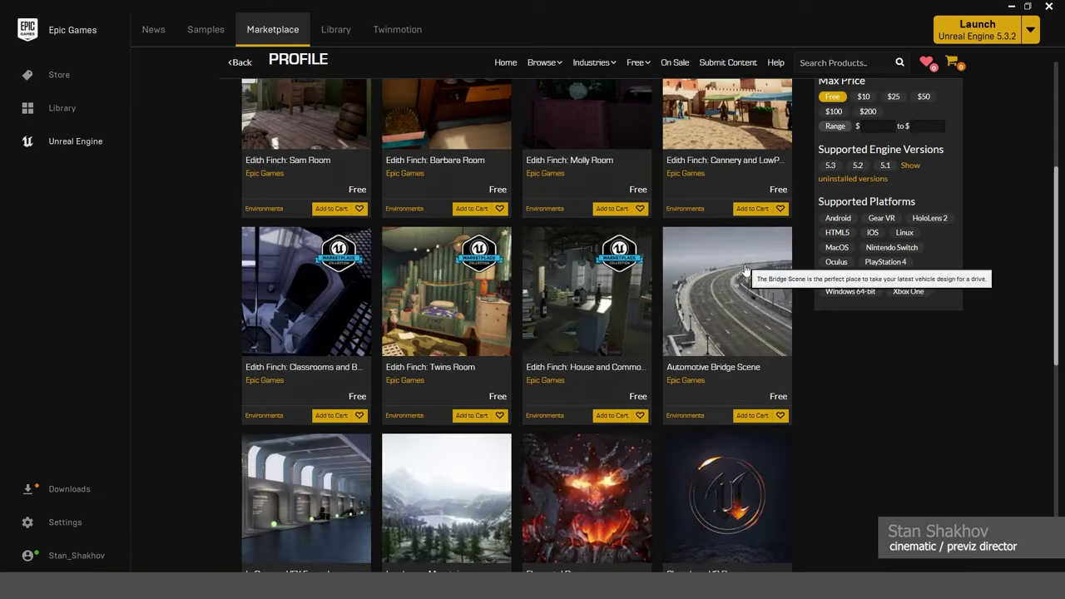
scroll(734, 271, down, 3)
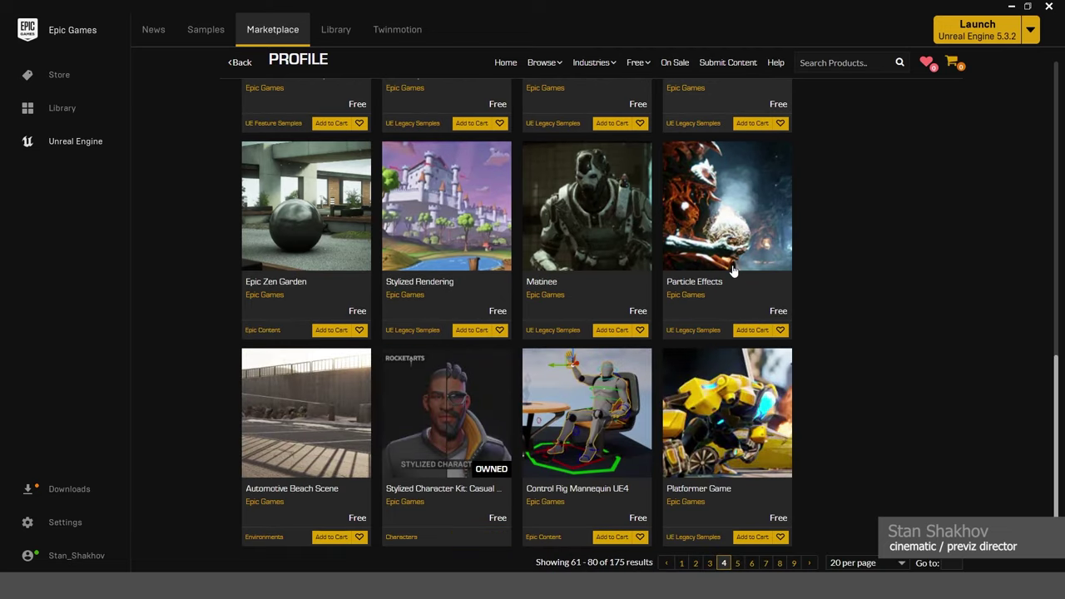
click(741, 553)
scroll(647, 268, up, 10)
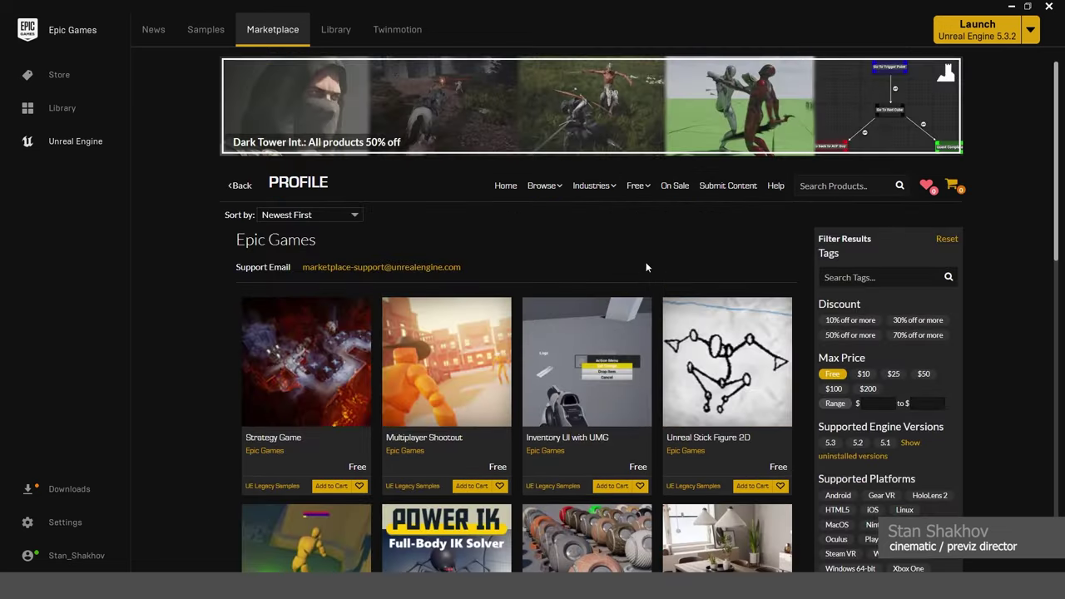
scroll(647, 267, down, 3)
scroll(646, 266, down, 8)
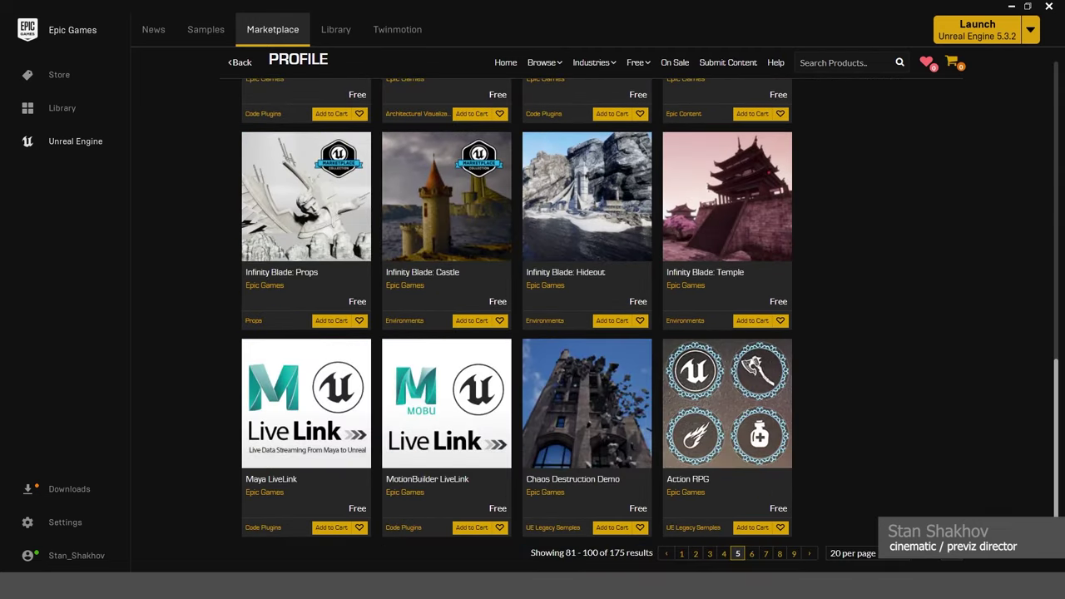
Examine pages 6 and 7 of Epic Games' free products for further usable scene assets
click(751, 553)
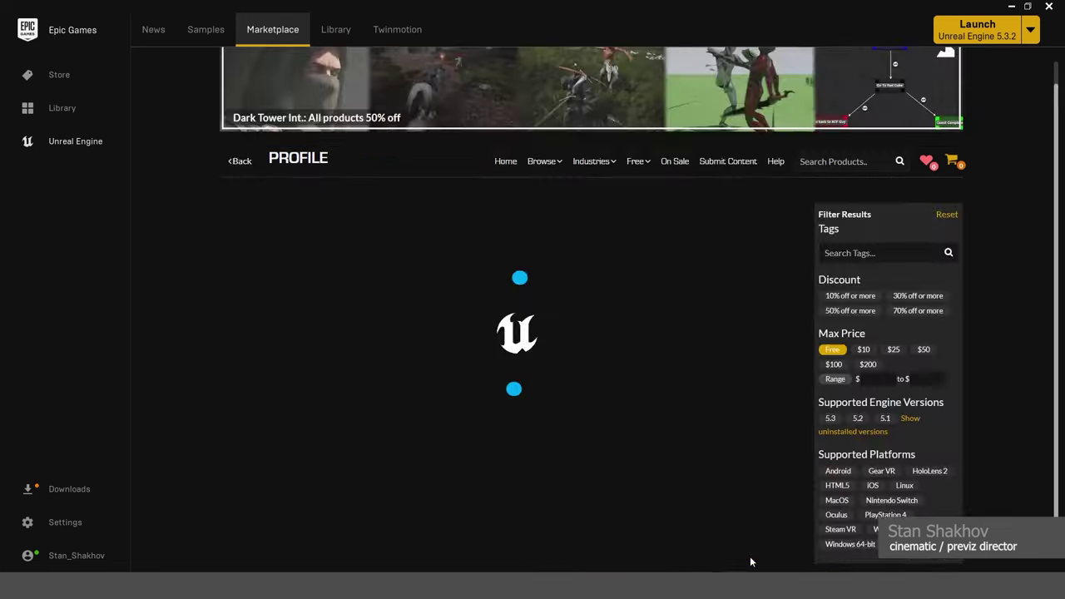
scroll(713, 380, up, 7)
scroll(714, 380, up, 4)
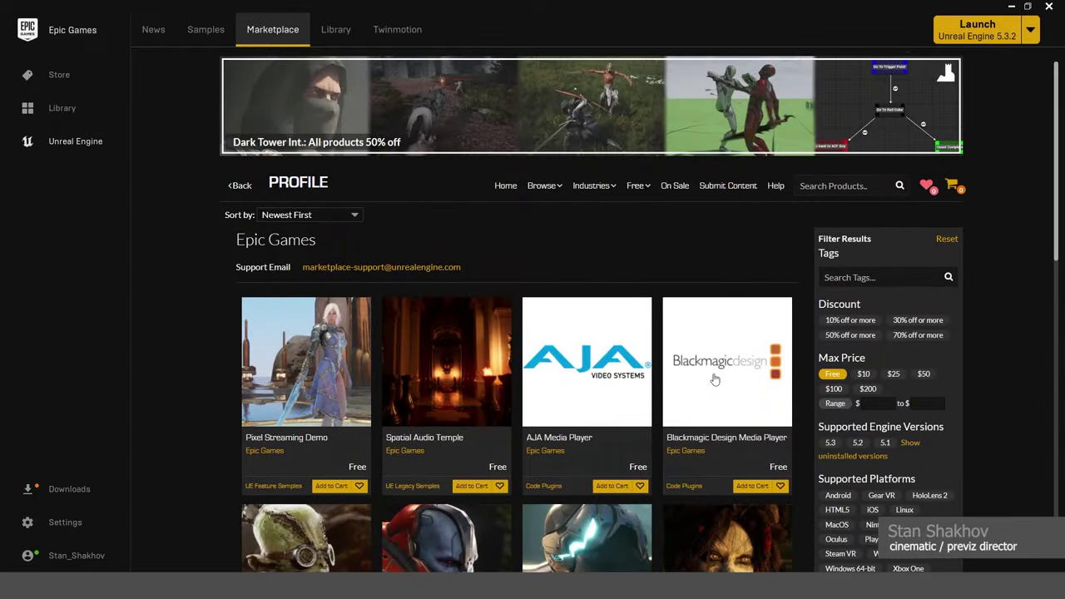
scroll(713, 379, down, 2)
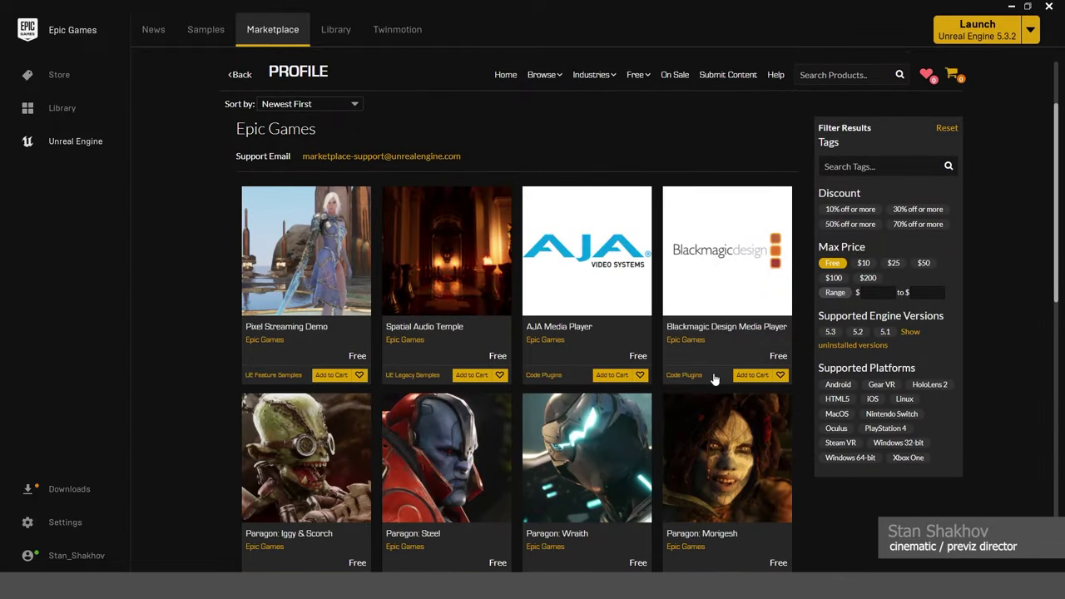
scroll(713, 379, down, 4)
scroll(713, 377, down, 2)
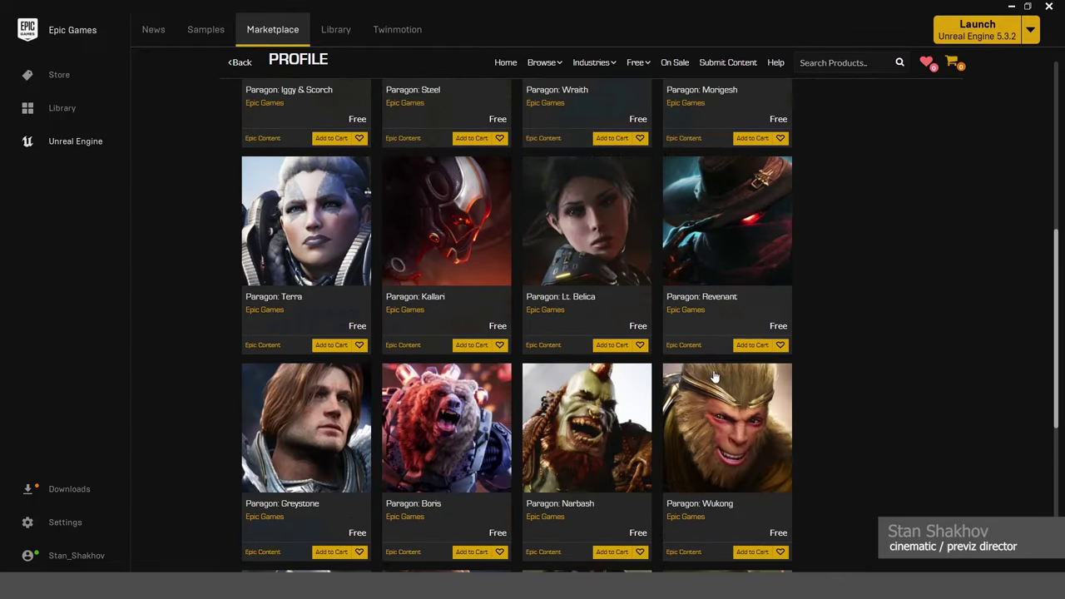
scroll(713, 377, down, 2)
click(766, 553)
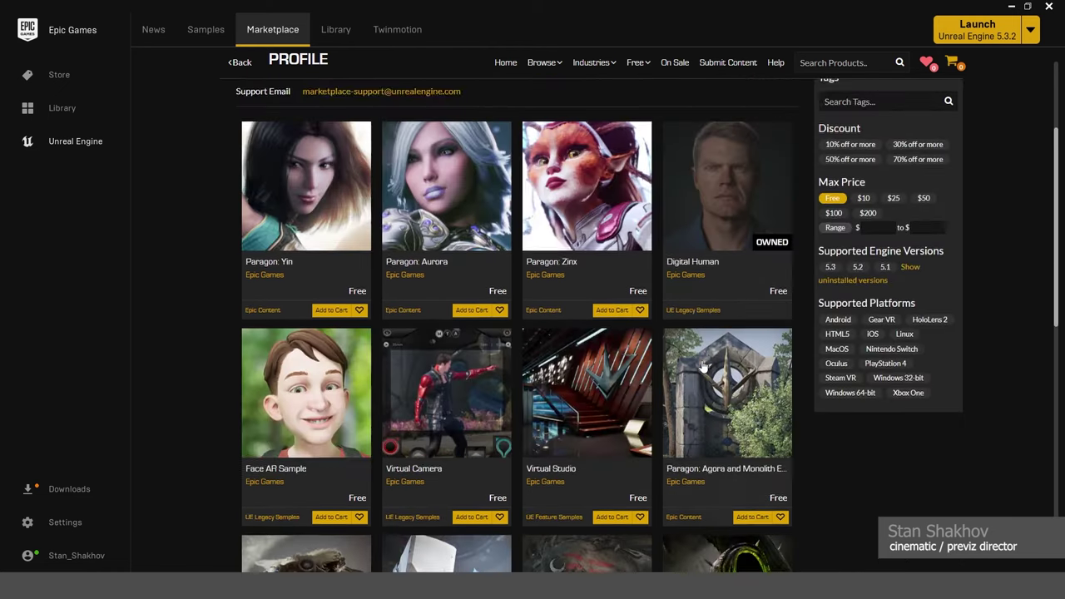
Open Assetsville Town from the Marketplace's free products and view its preview images
scroll(701, 366, up, 2)
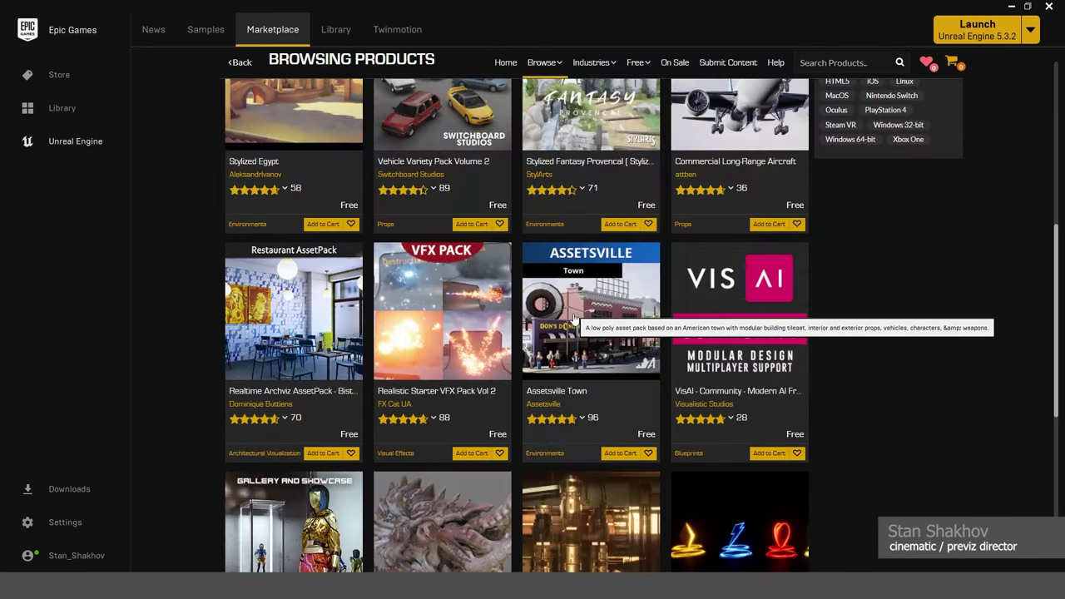
click(564, 304)
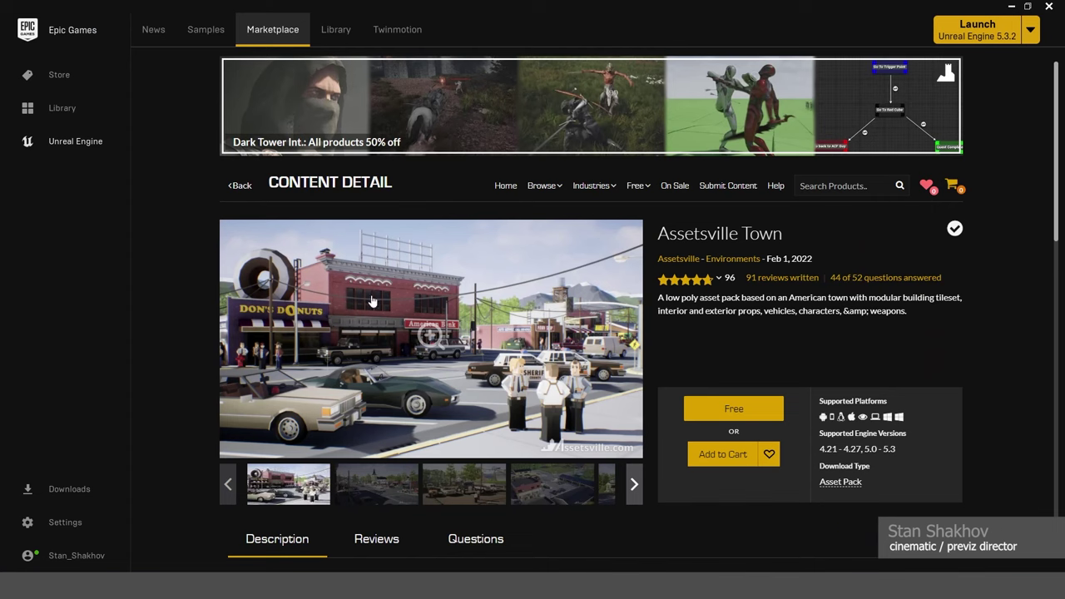
click(376, 484)
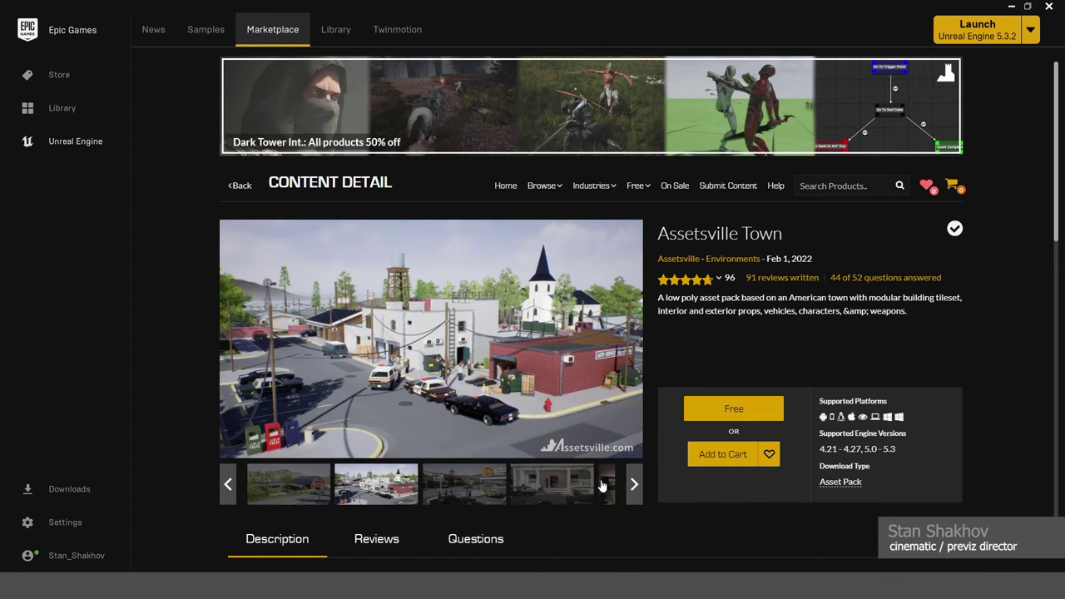
Look through the remaining Assetsville Town preview images and get the free pack
click(634, 484)
click(230, 485)
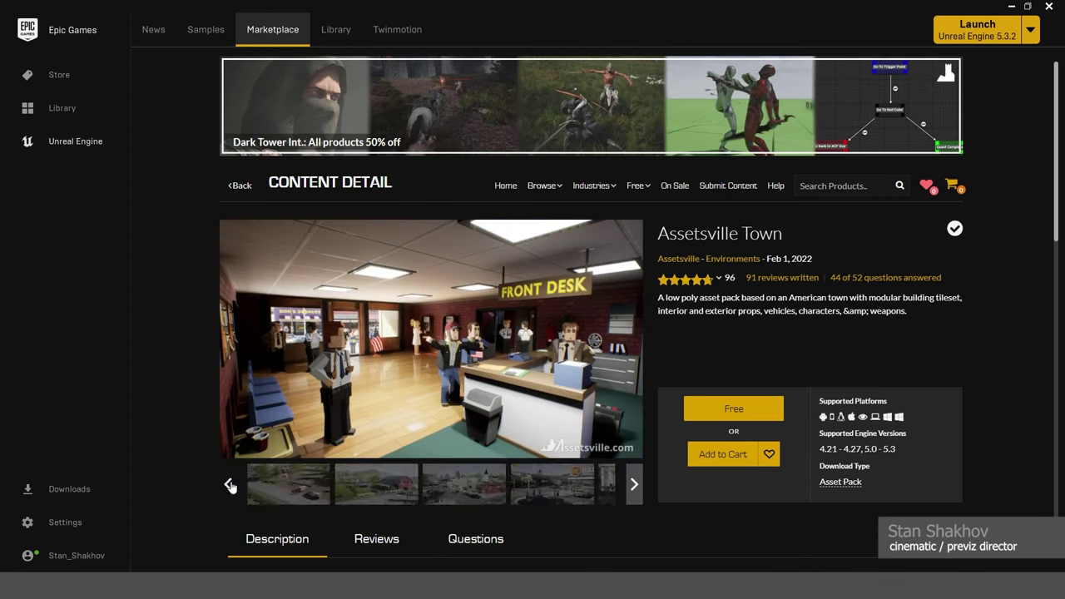
click(452, 494)
click(518, 496)
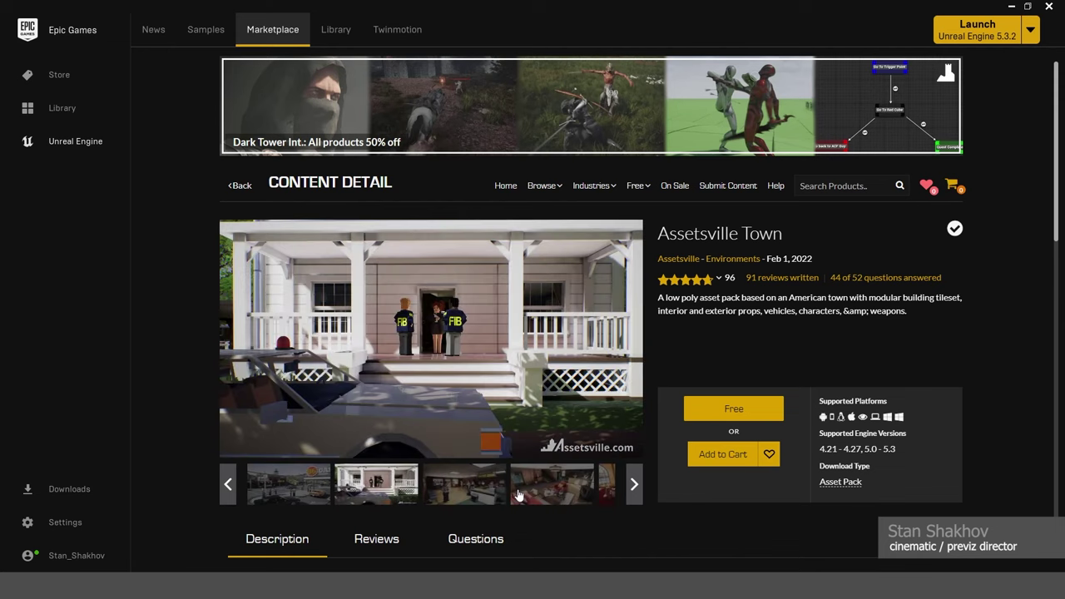
click(572, 488)
click(606, 486)
click(634, 485)
click(744, 407)
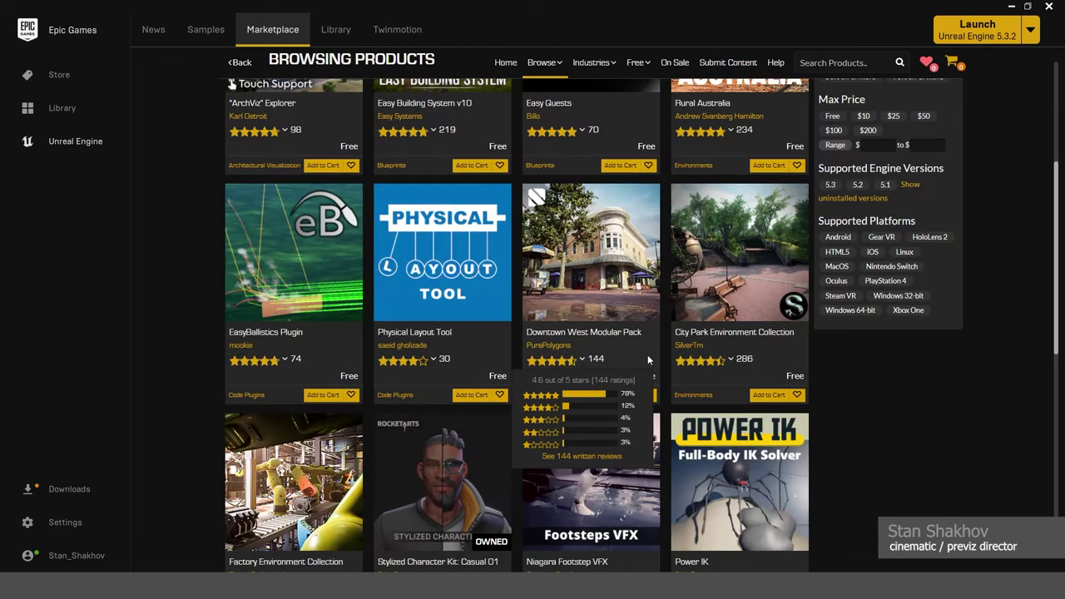
Open Downtown West Modular Pack from the free permanent collection and view its preview images
scroll(662, 352, up, 3)
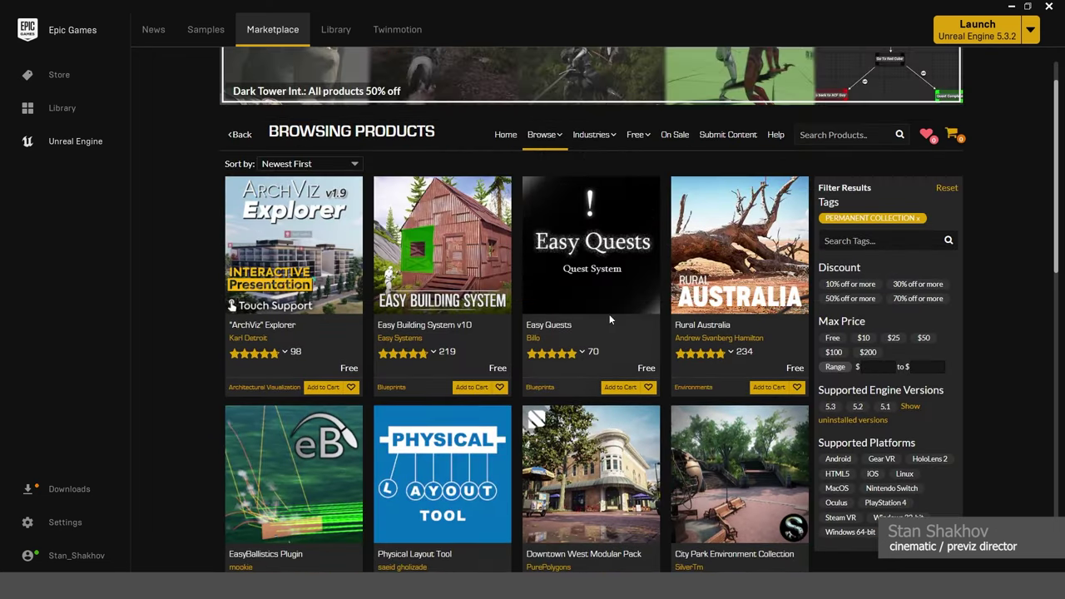
scroll(609, 313, down, 2)
click(536, 491)
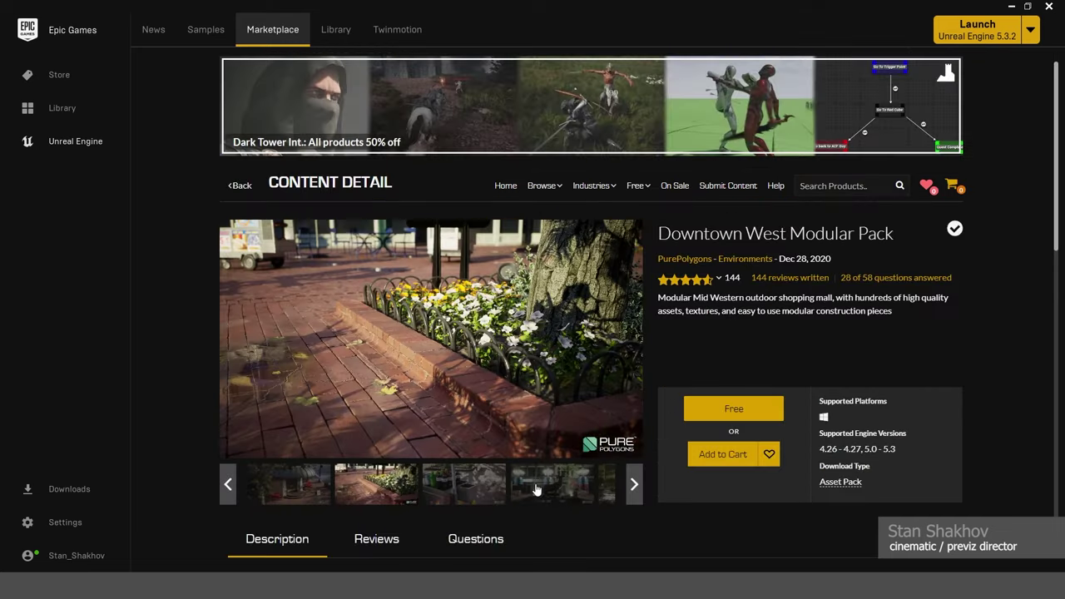
click(606, 486)
click(604, 487)
click(600, 485)
click(547, 490)
click(230, 485)
click(230, 485)
click(231, 485)
click(309, 488)
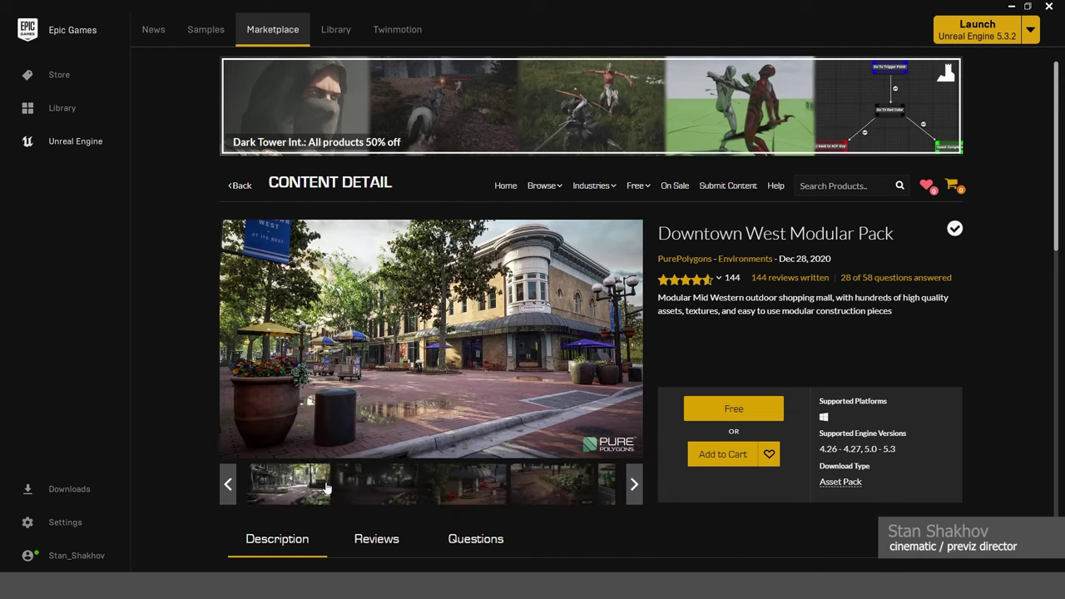
Return to the permanent collection and look through pages 4 and 5 for environments and props that suit the scene
click(239, 187)
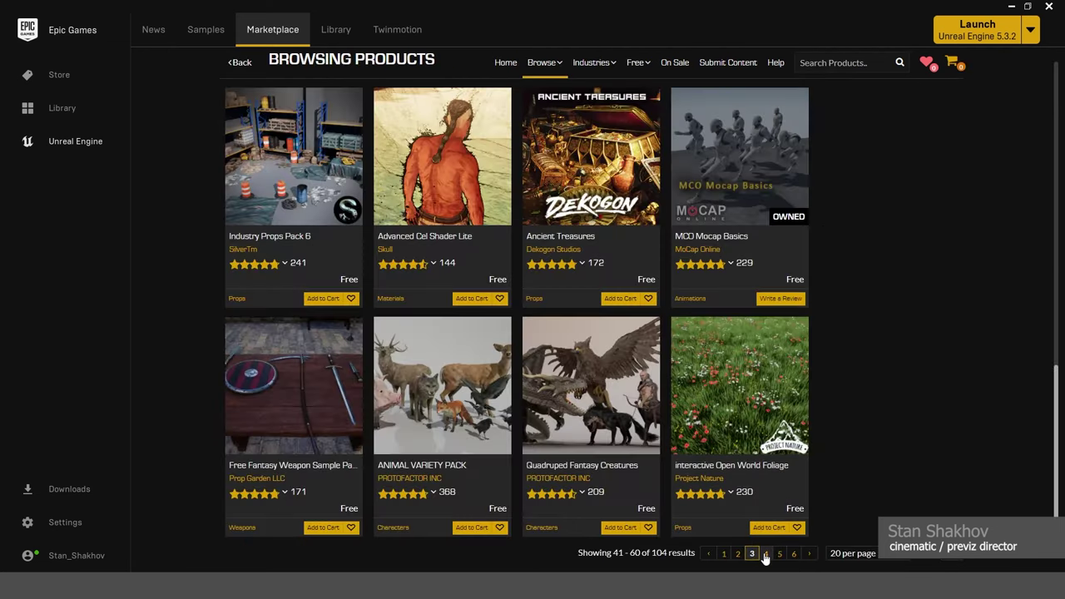
click(766, 555)
scroll(803, 398, up, 5)
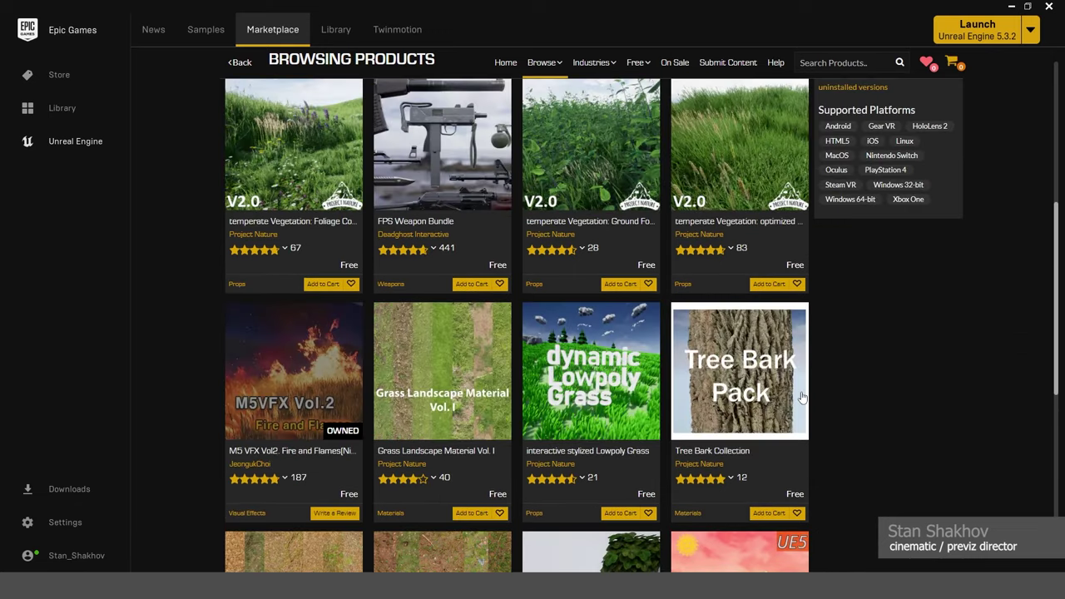
scroll(803, 397, up, 4)
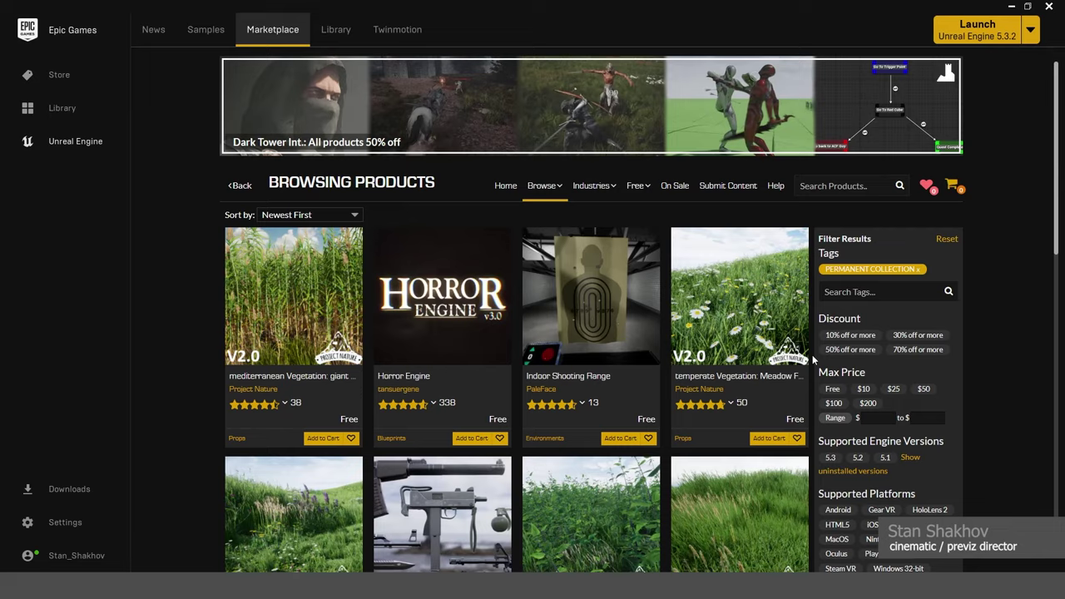
scroll(813, 355, down, 4)
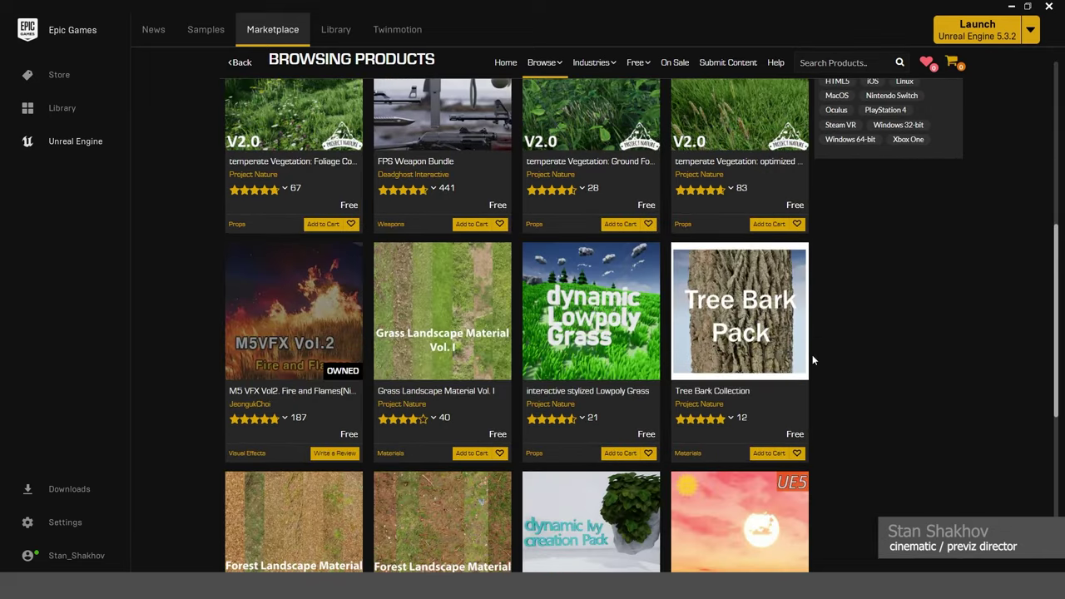
scroll(813, 355, down, 4)
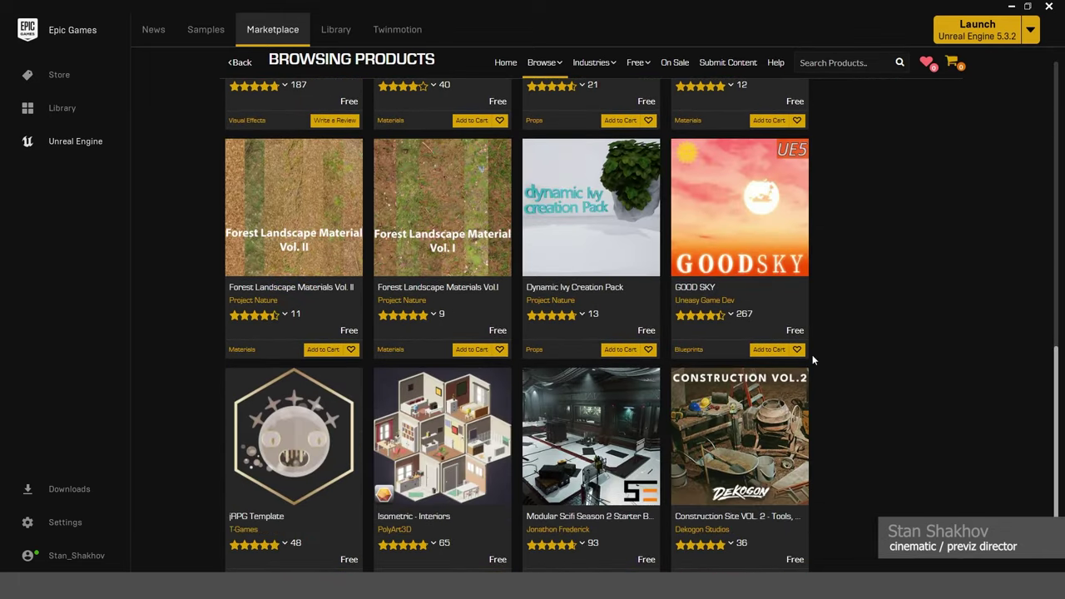
scroll(812, 355, down, 1)
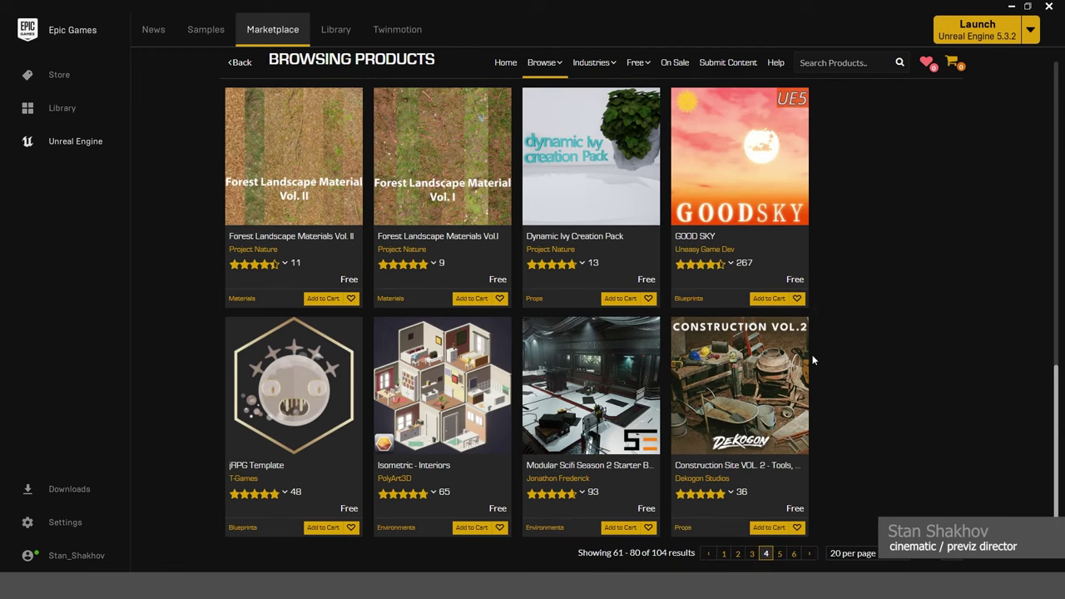
click(780, 554)
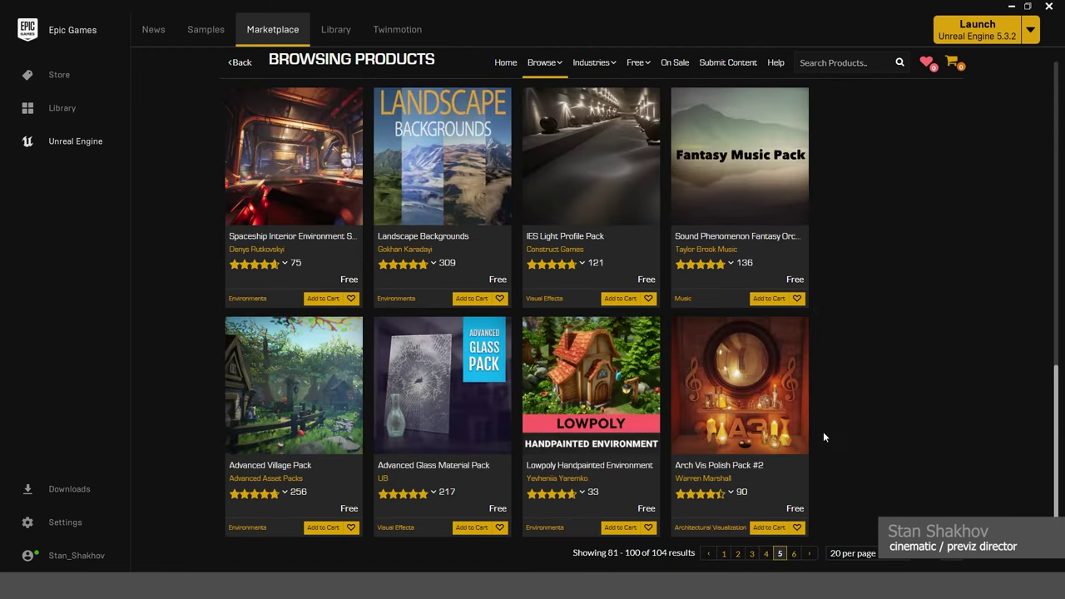
scroll(824, 437, up, 7)
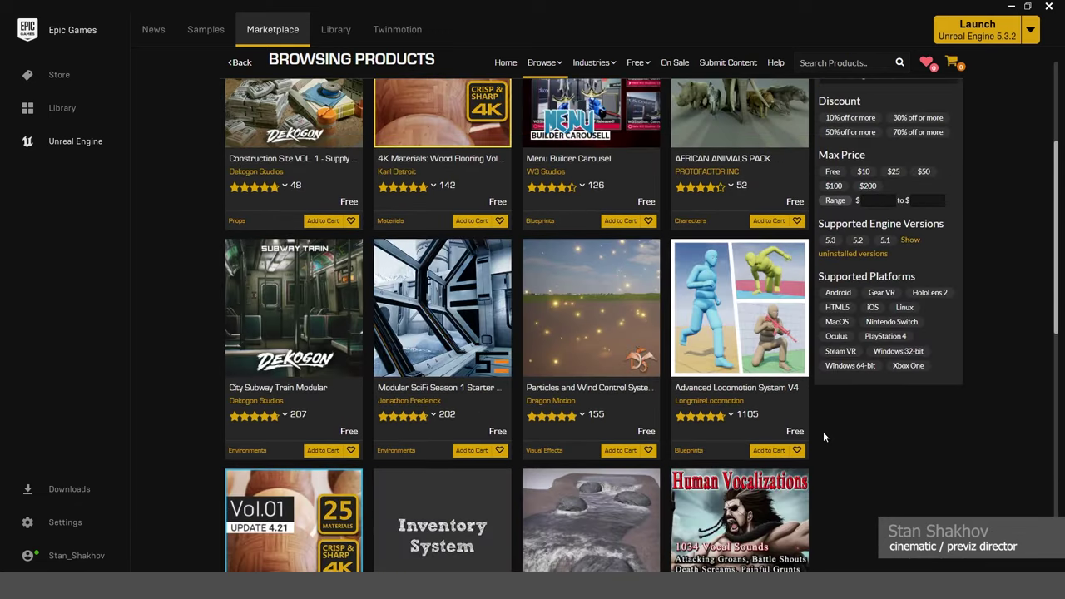
scroll(809, 411, up, 3)
scroll(809, 412, down, 7)
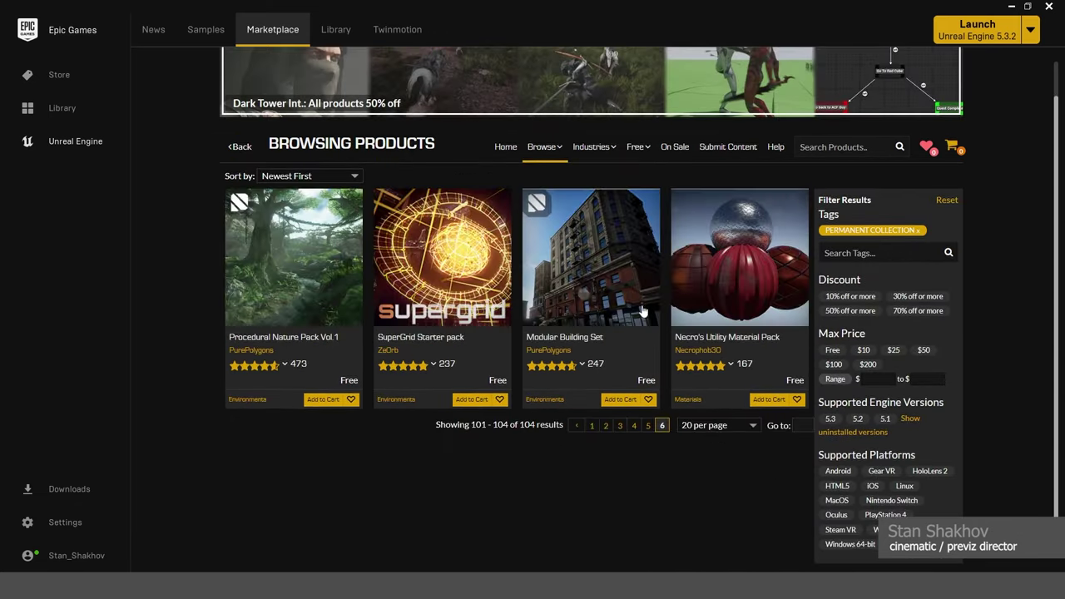
Open Modular Building Set from page 6, compare its preview images with the Photoshop reference clip, and install the pack
click(642, 311)
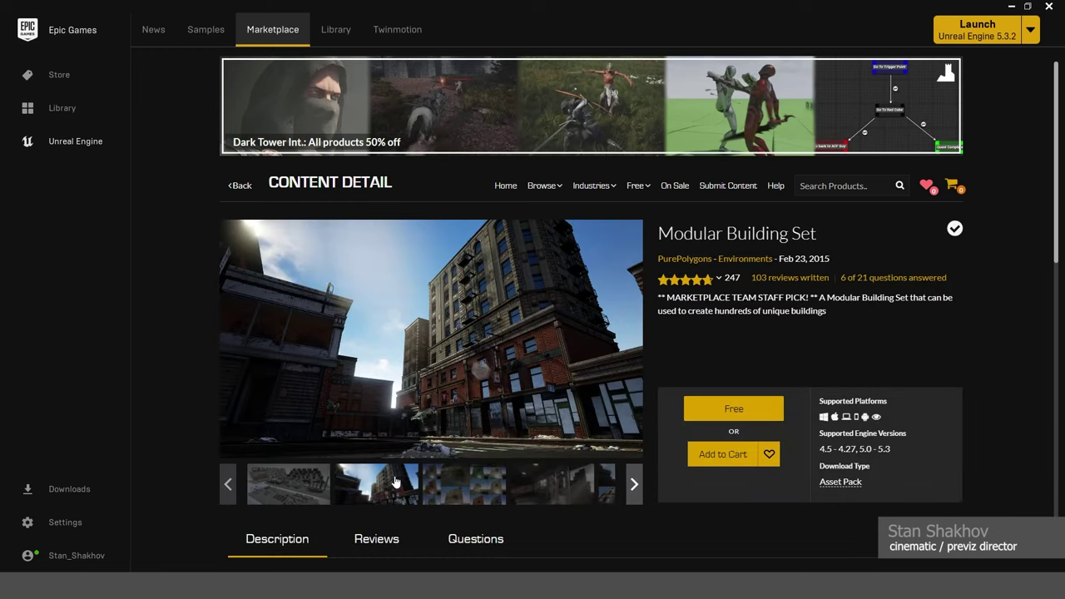
click(442, 484)
click(480, 487)
click(561, 492)
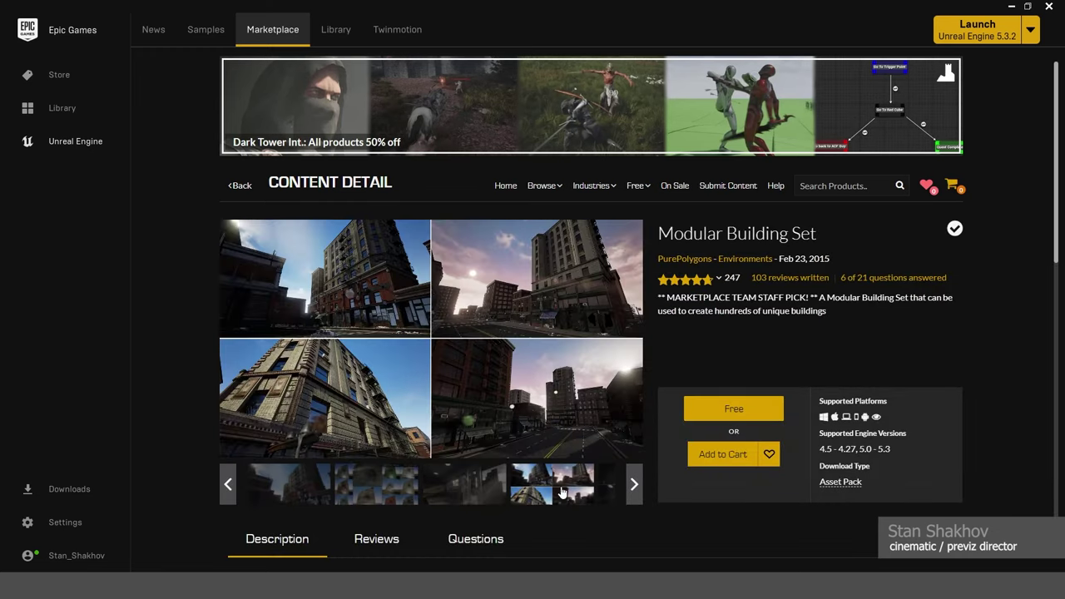
click(633, 485)
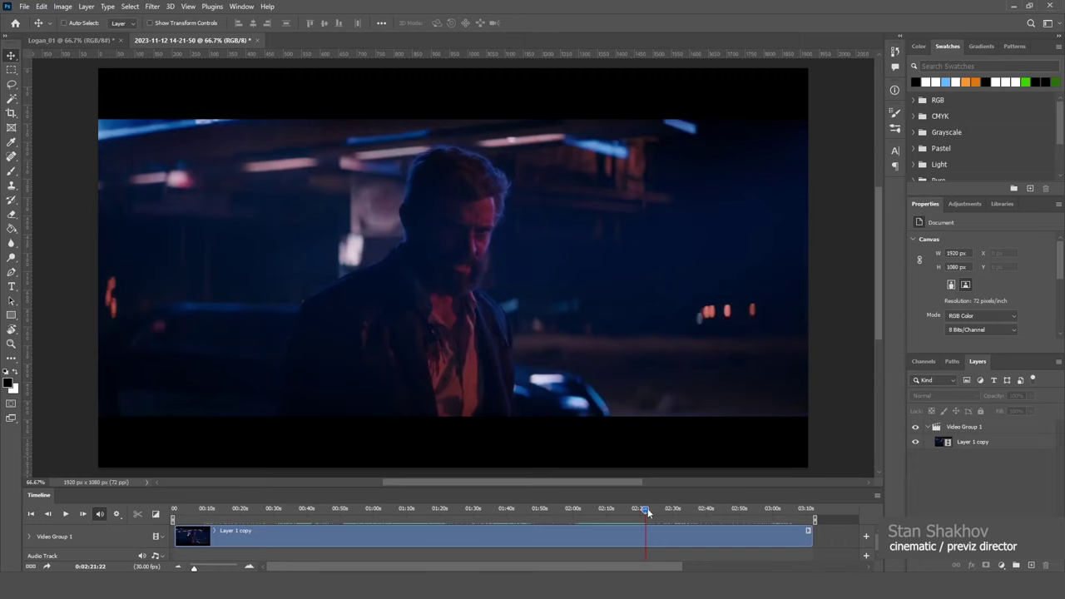
drag(648, 512, 370, 508)
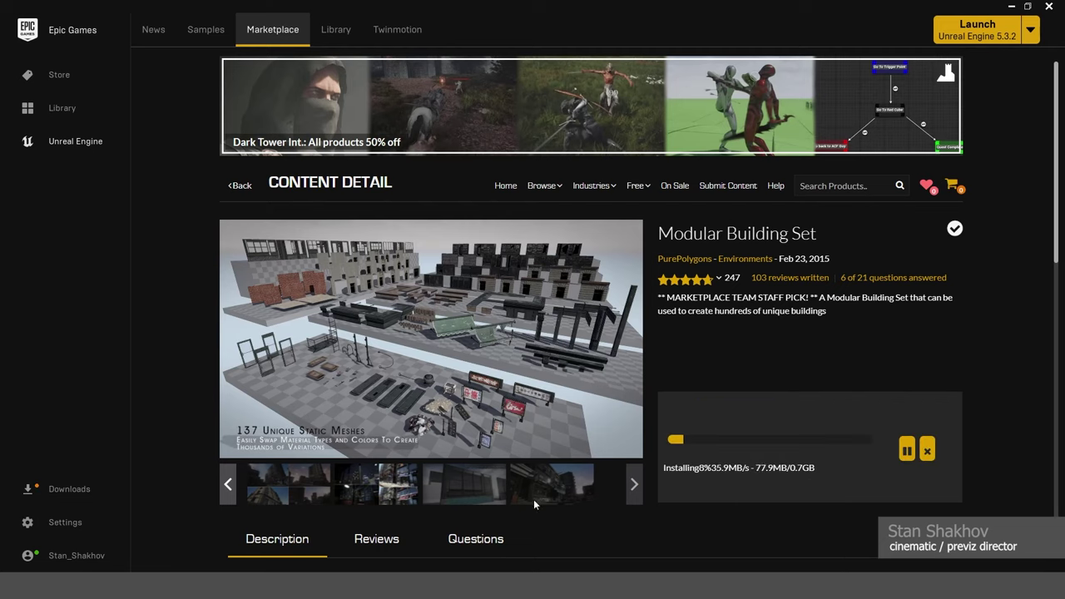
scroll(534, 522, down, 3)
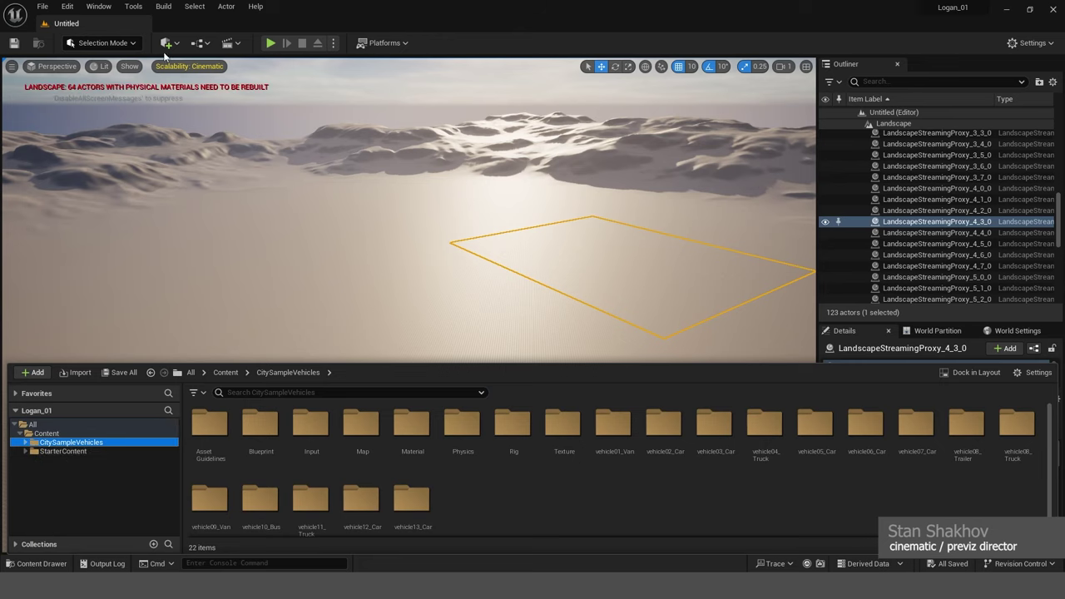
Switch to the Logan_01 project in Unreal Editor and open a source for adding content
click(168, 45)
mouse_move(203, 122)
click(204, 85)
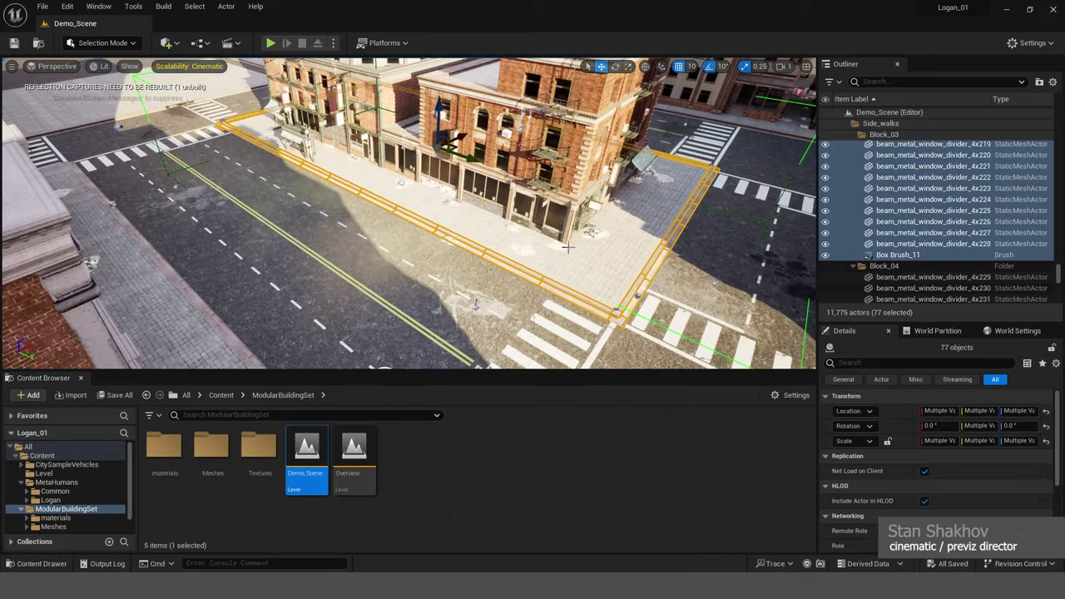
Compare the Modular Building Set's Demo_Scene with the Photoshop reference clip, scrubbing it back to about 27 seconds
right_drag(408, 250, 275, 237)
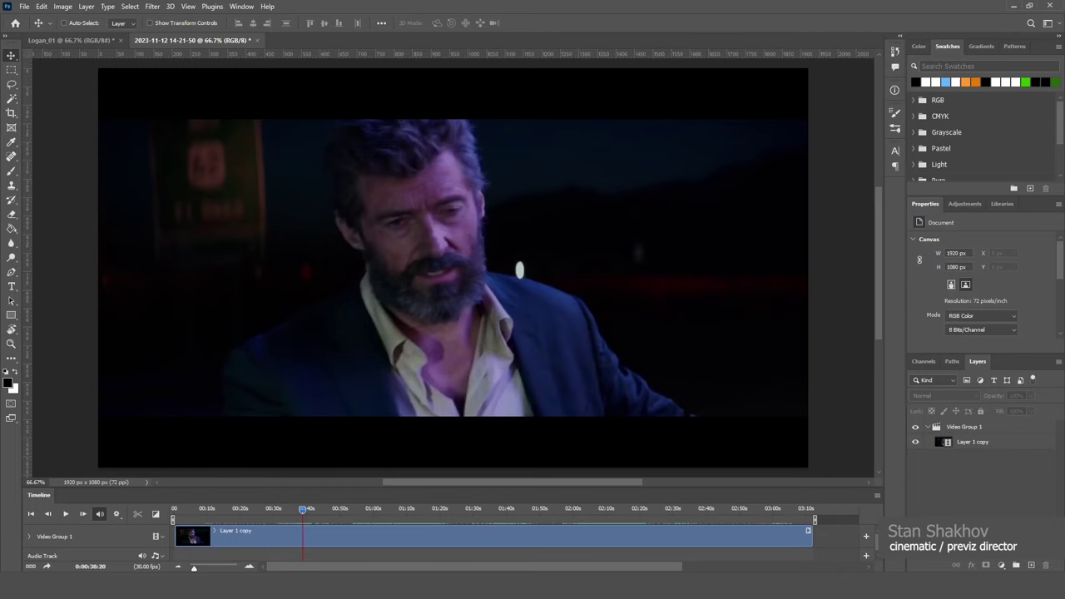
drag(303, 510, 264, 520)
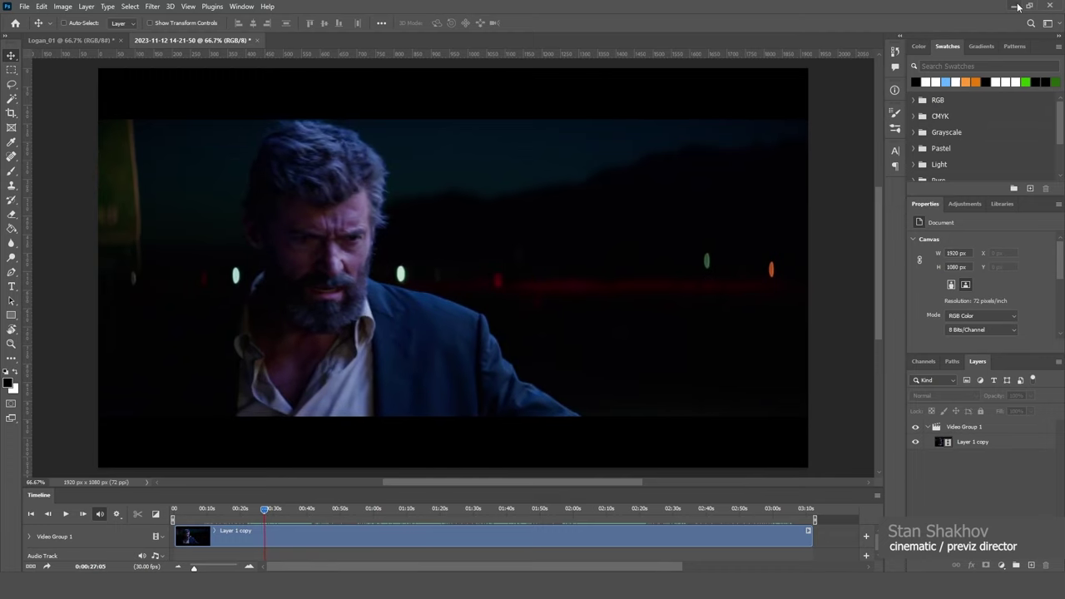
click(1014, 7)
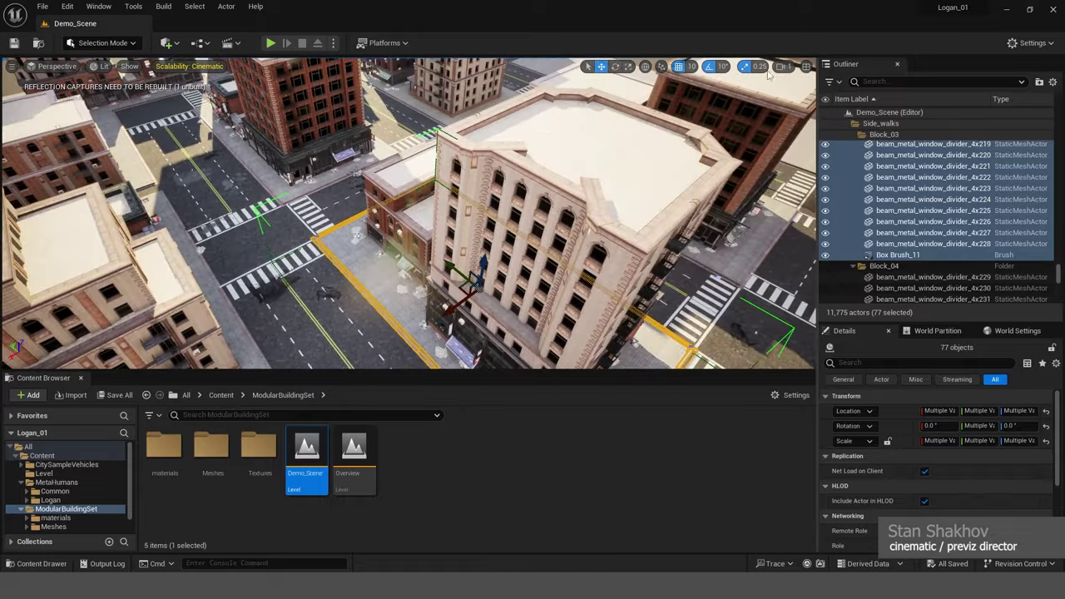
Set the viewport camera speed to 32 and inspect Demo_Scene's streets and storefronts from near ground level
click(783, 67)
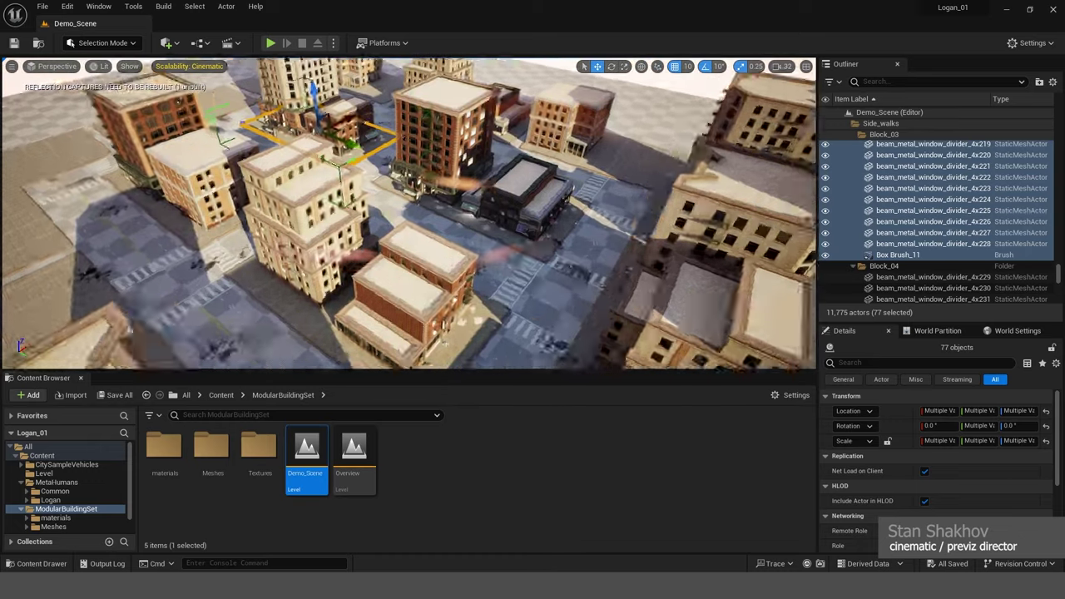
key(w)
right_drag(574, 217, 591, 272)
right_drag(514, 248, 441, 209)
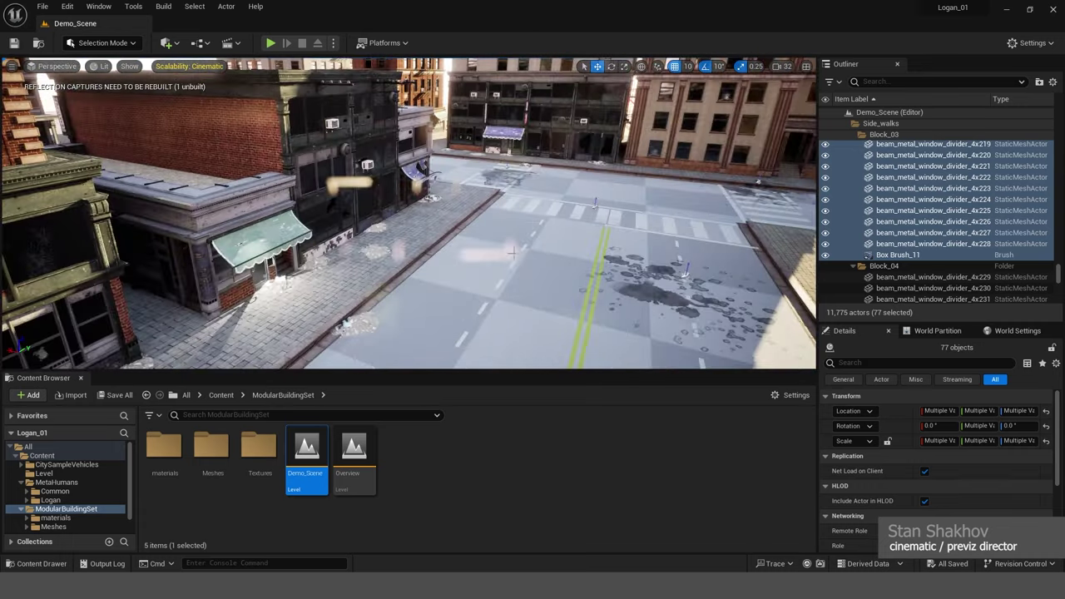
right_drag(574, 219, 532, 229)
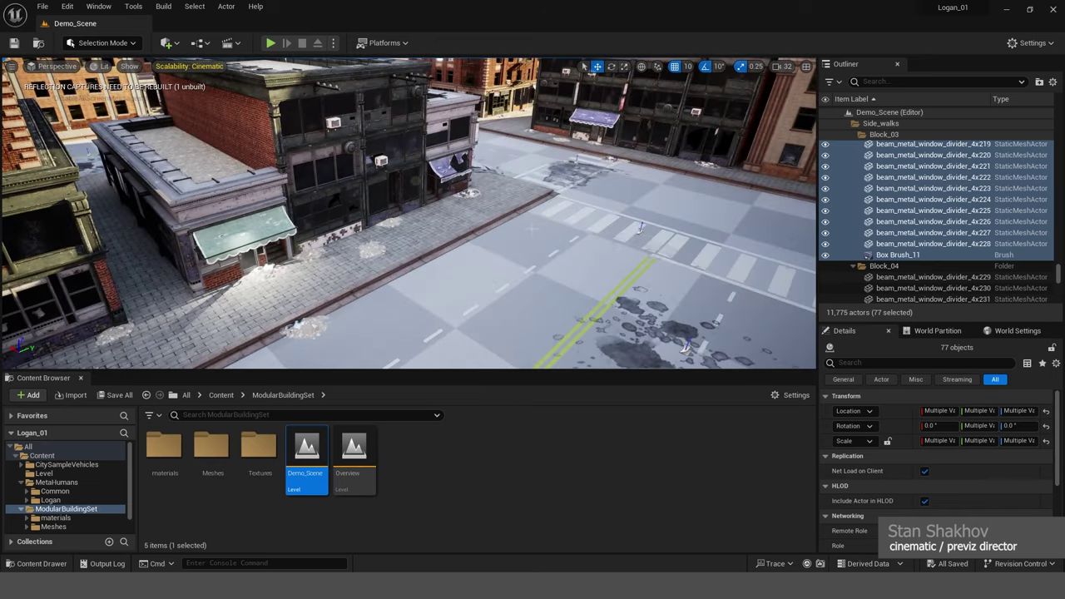
Duplicate the Demo_Scene level in the ModularBuildingSet folder and rename the copy Logan_Env_001
right_click(301, 459)
drag(306, 456, 471, 464)
click(529, 494)
click(416, 459)
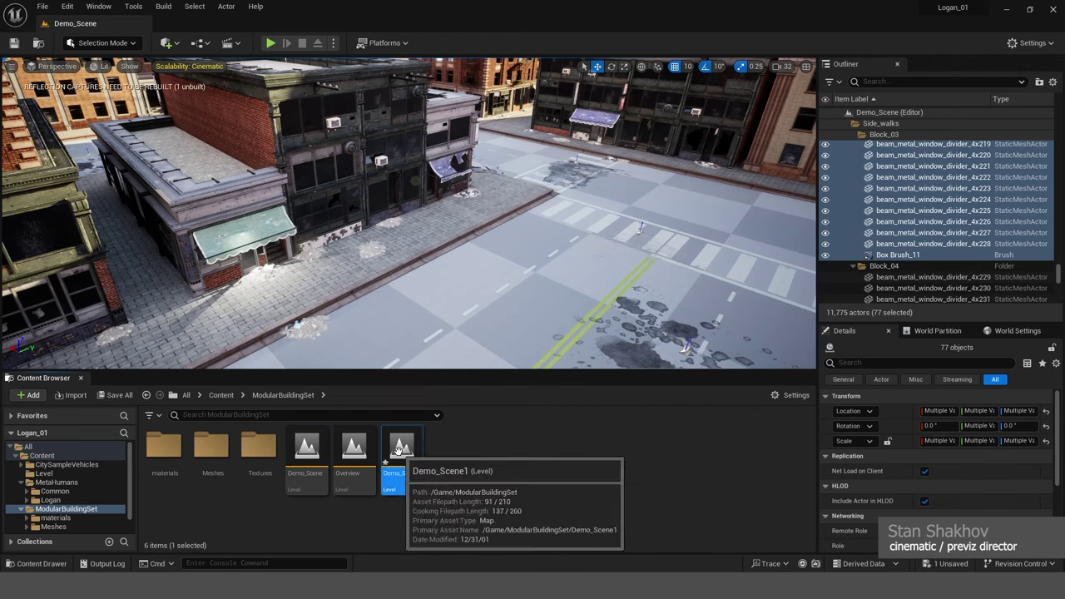
right_click(403, 456)
click(475, 191)
text(Logan)
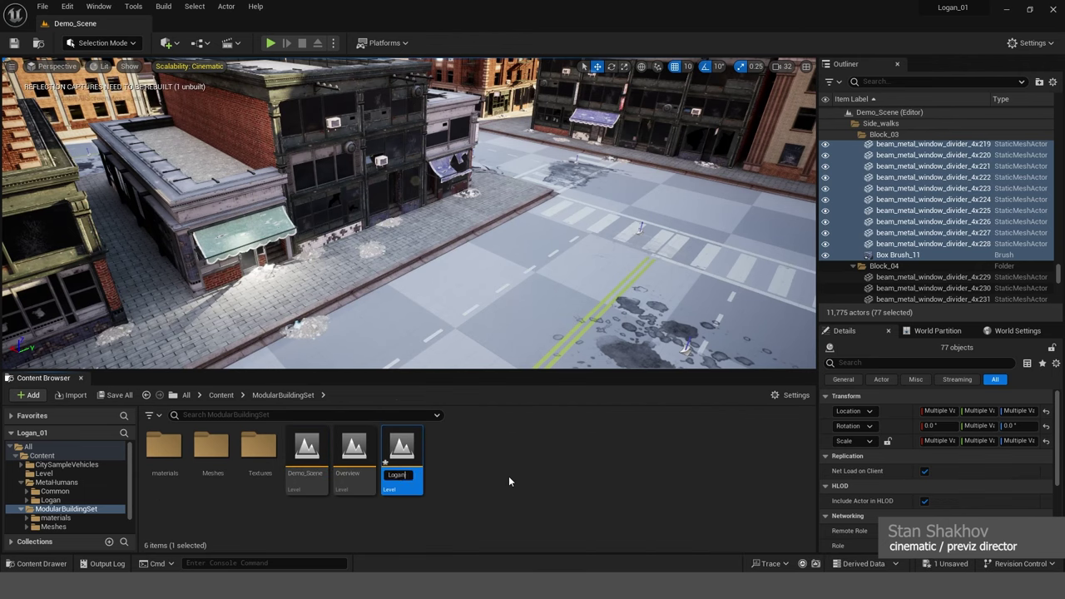
text(_Env_001)
key(Return)
Move the Logan_Env_001 level into the project's Level folder and select it there
drag(354, 454, 72, 476)
click(103, 497)
click(44, 473)
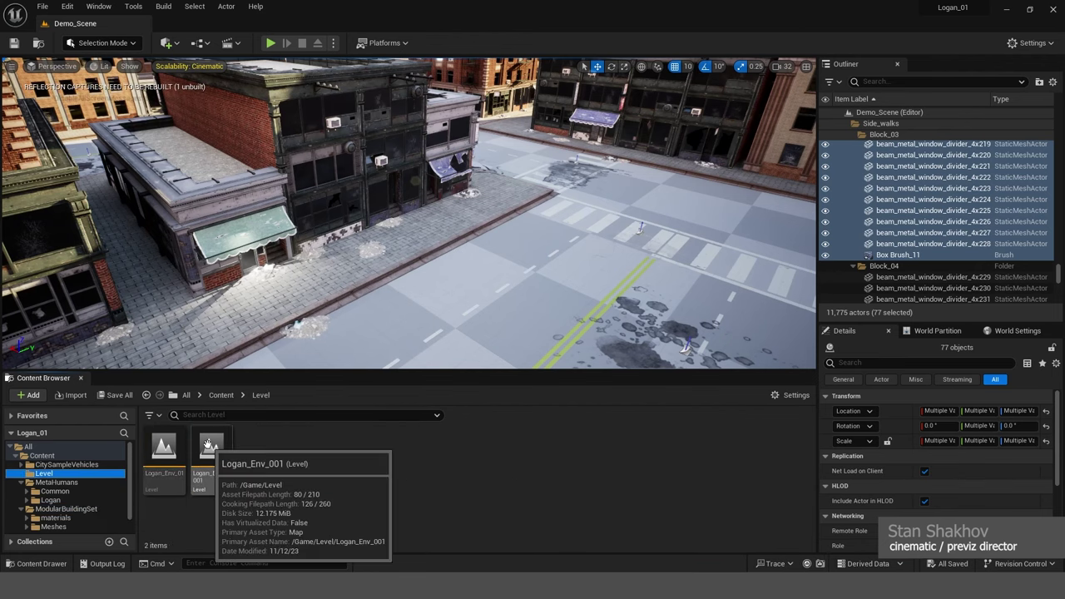
click(208, 444)
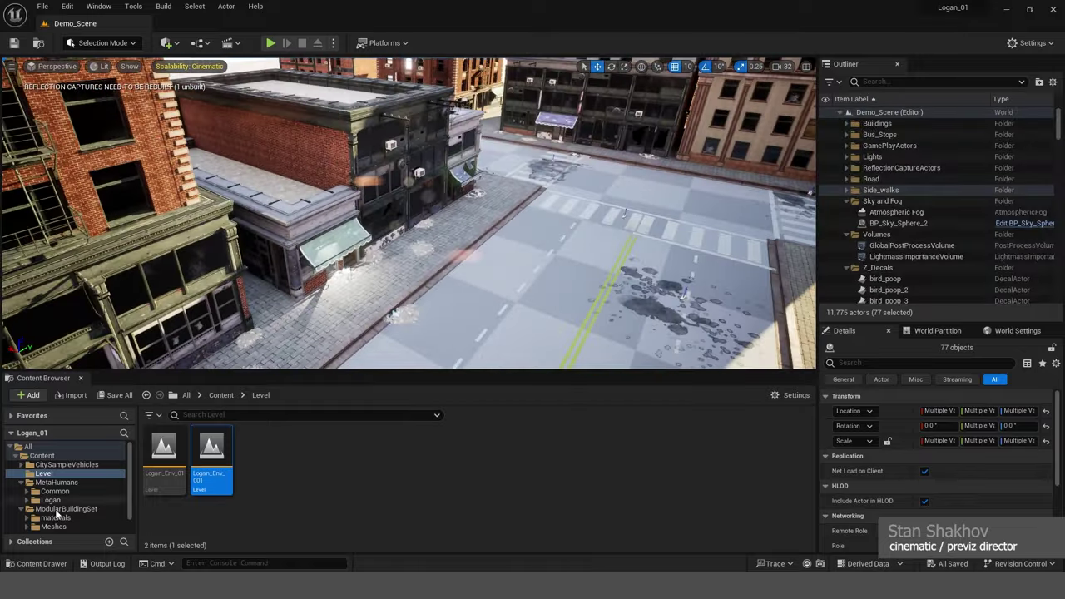
Place BP_Logan from the MetaHumans Logan folder on the road at about X 990, Y 4820 and focus on it
click(50, 500)
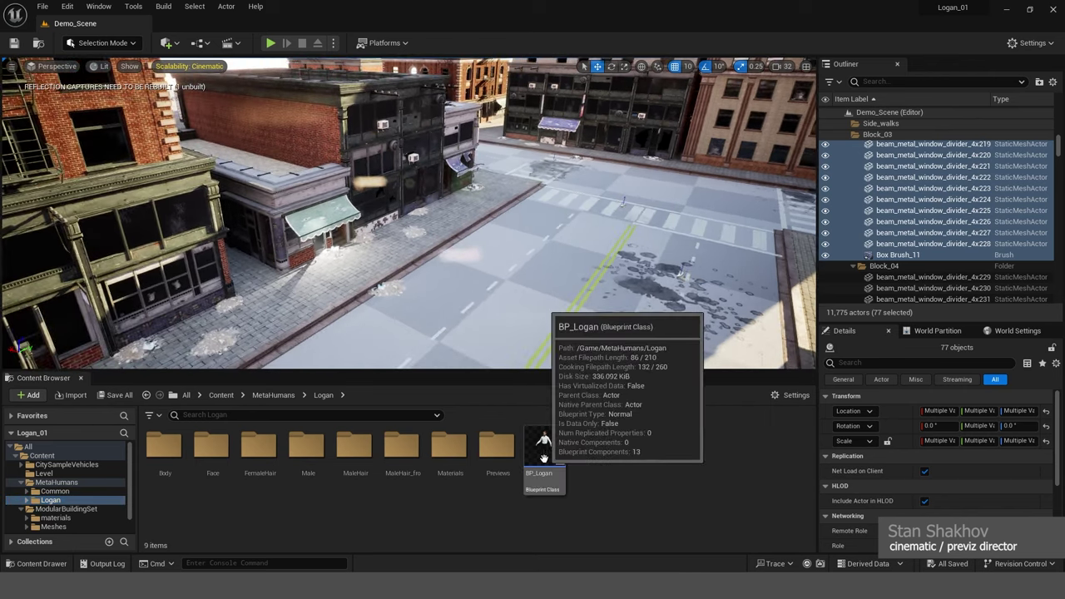
drag(544, 449, 518, 302)
drag(507, 264, 391, 251)
key(f)
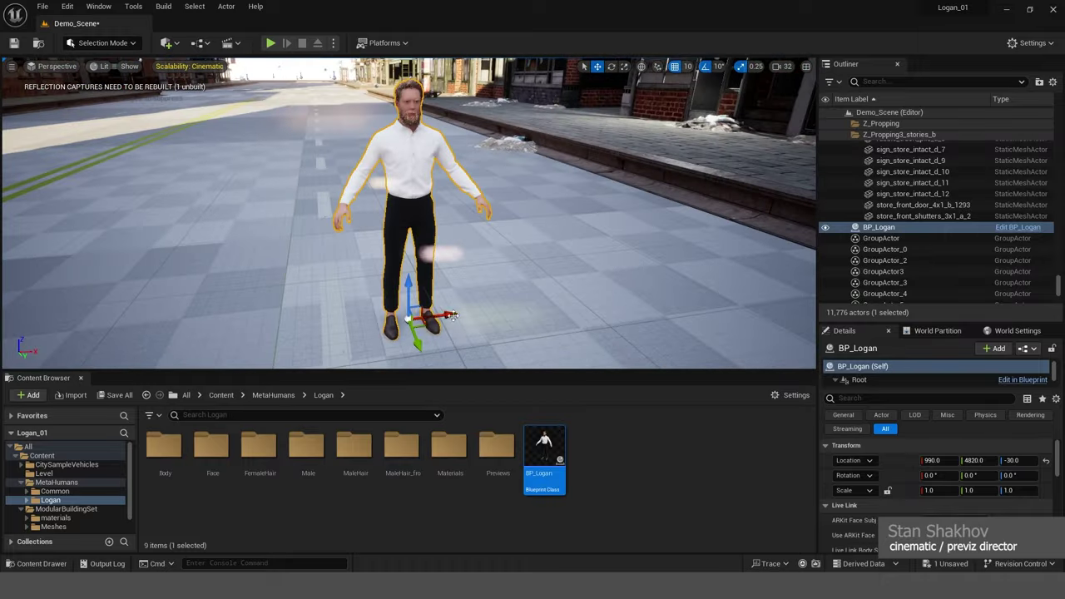
Move BP_Logan along the X axis to 1270, toward the sidewalk, and check his placement against the street
drag(450, 317, 767, 291)
alt+drag(694, 256, 812, 257)
scroll(694, 256, down, 5)
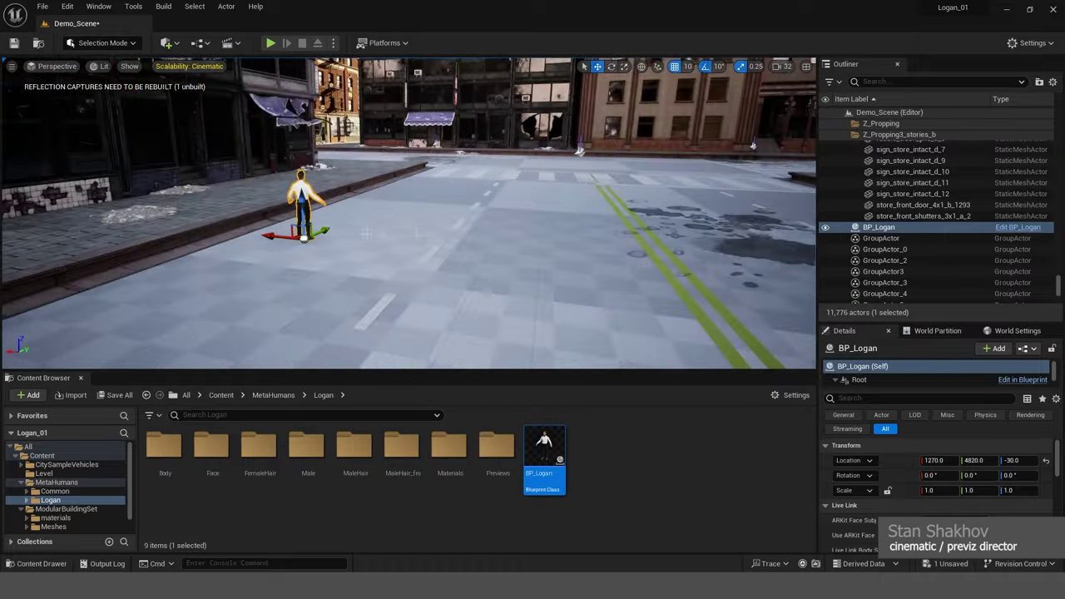
right_drag(428, 256, 361, 241)
scroll(428, 258, up, 5)
key(f)
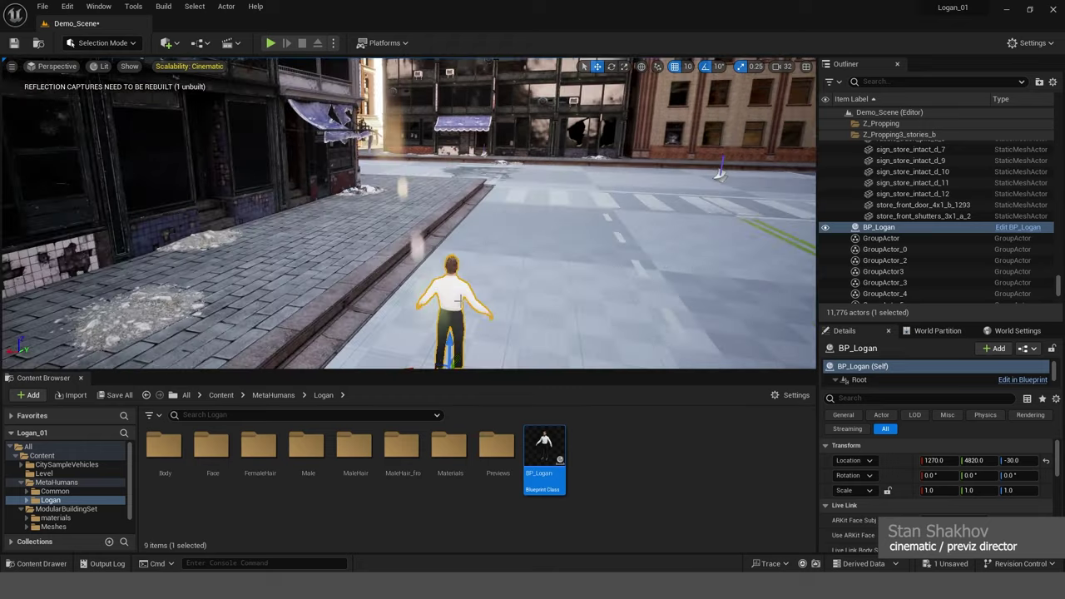
Move BP_Logan from the road onto the sidewalk at X 1520, Z 10, undoing the duplicate made of him
middle_drag(428, 258, 275, 158)
drag(248, 232, 145, 155)
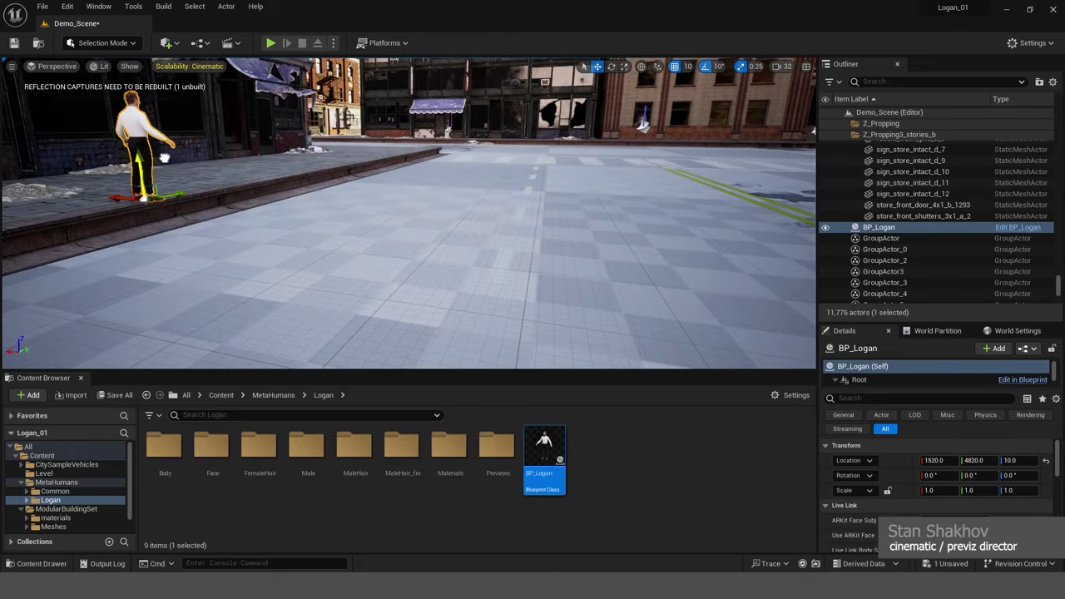
key(ctrl+d)
scroll(238, 182, up, 2)
key(ctrl+z)
right_drag(429, 164, 500, 187)
key(f)
alt+drag(429, 164, 283, 158)
scroll(430, 208, down, 3)
Move BP_Logan to the storefront doorway at about X 2080, Y 5230, Z 100 to compare his size with the door
drag(435, 261, 580, 192)
key(f)
scroll(595, 211, down, 4)
alt+drag(528, 230, 485, 167)
right_drag(486, 166, 483, 159)
key(f)
scroll(476, 214, down, 4)
scroll(525, 197, up, 3)
alt+drag(526, 197, 497, 199)
Scale BP_Logan uniformly to 1.1 on all three axes
key(r)
click(939, 491)
text(1.1)
key(Return)
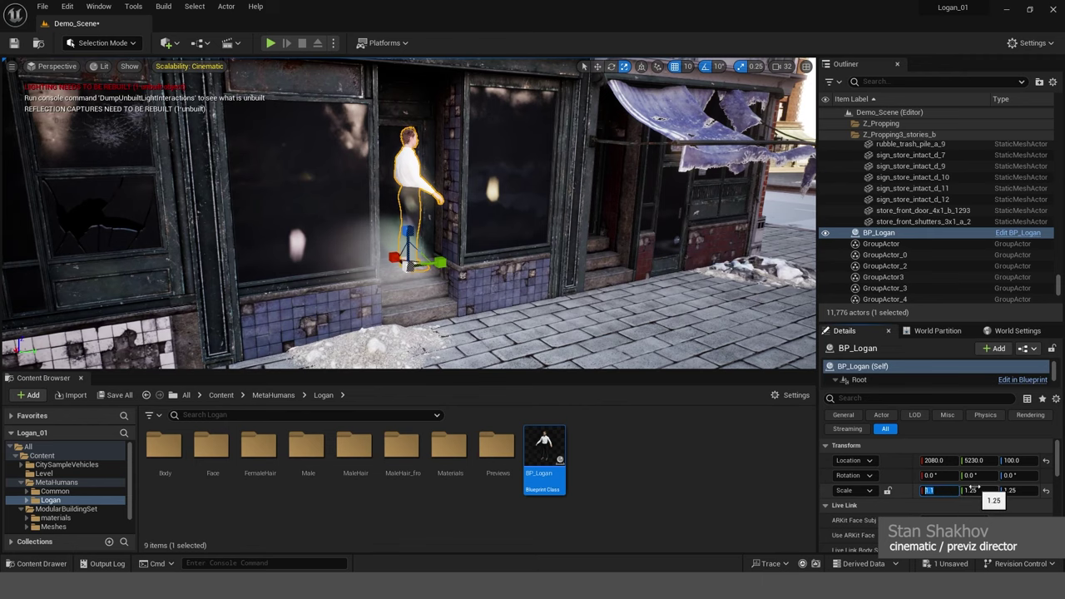
key(Return)
Move BP_Logan out of the doorway onto the sidewalk at X 1590, lower him to Z 40 and focus on him
alt+drag(501, 350, 533, 350)
key(w)
scroll(501, 349, down, 5)
scroll(409, 250, up, 5)
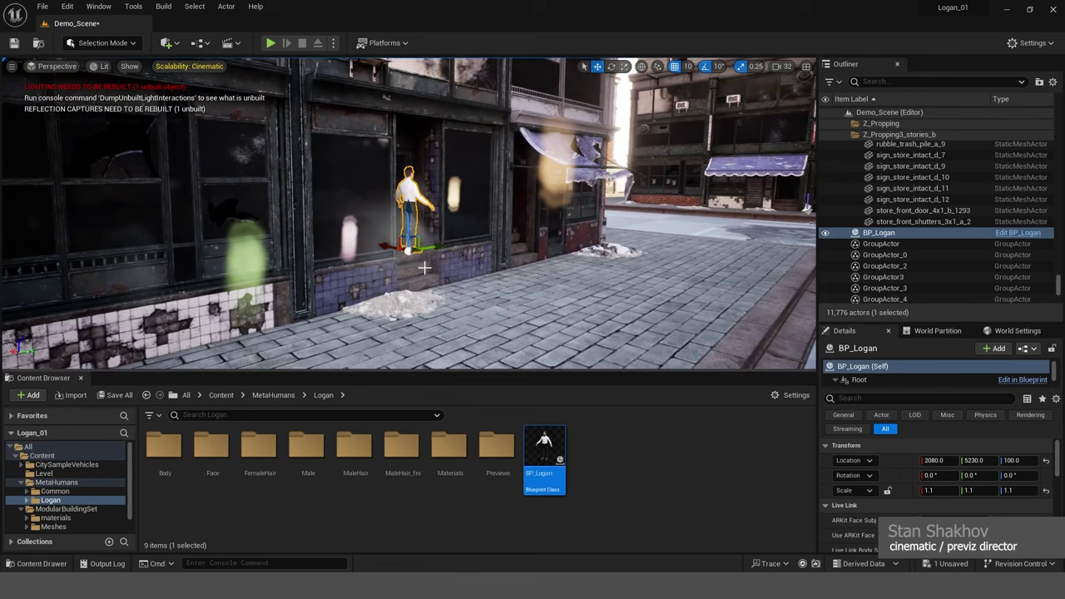
drag(376, 249, 562, 307)
alt+drag(629, 346, 657, 346)
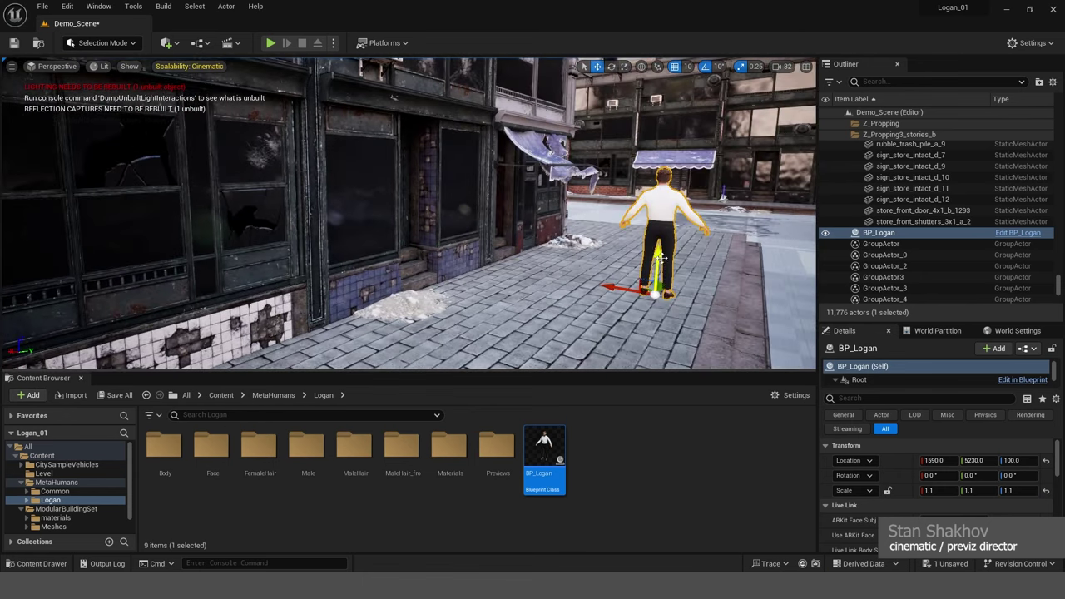
drag(660, 258, 596, 304)
key(f)
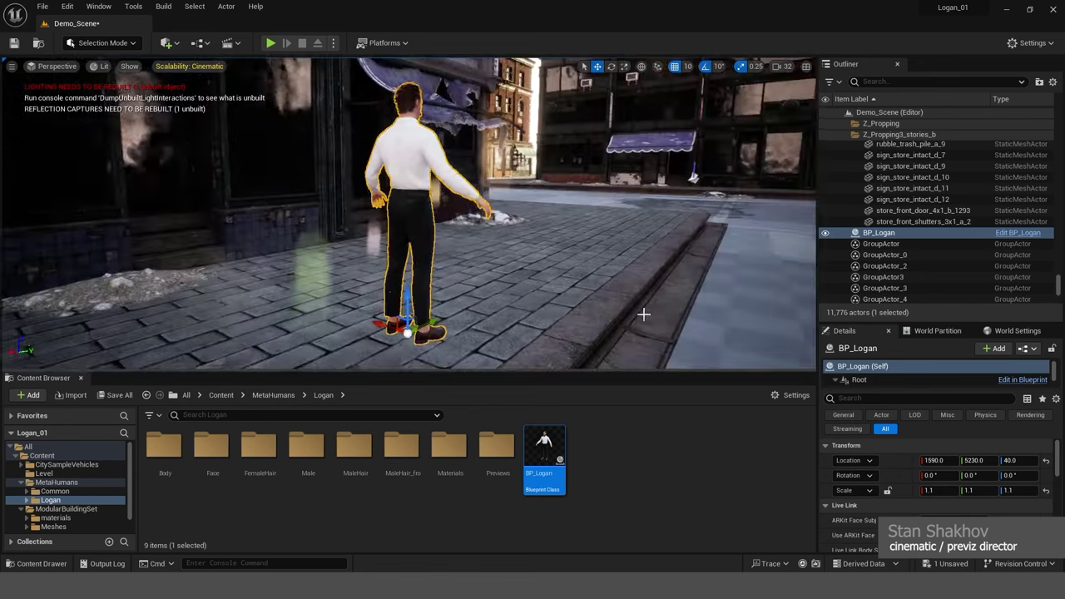
With the viewport camera speed reduced to 1, lower BP_Logan to Z 20 and rotate him to about -180° around Z
click(781, 67)
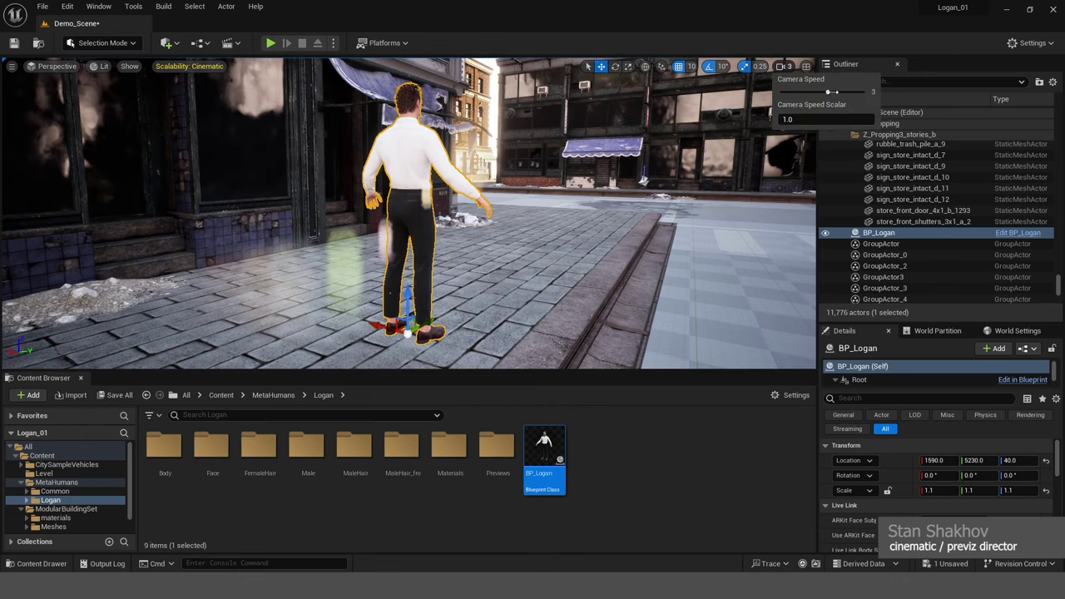
alt+drag(582, 216, 632, 229)
scroll(616, 229, down, 4)
drag(412, 261, 412, 279)
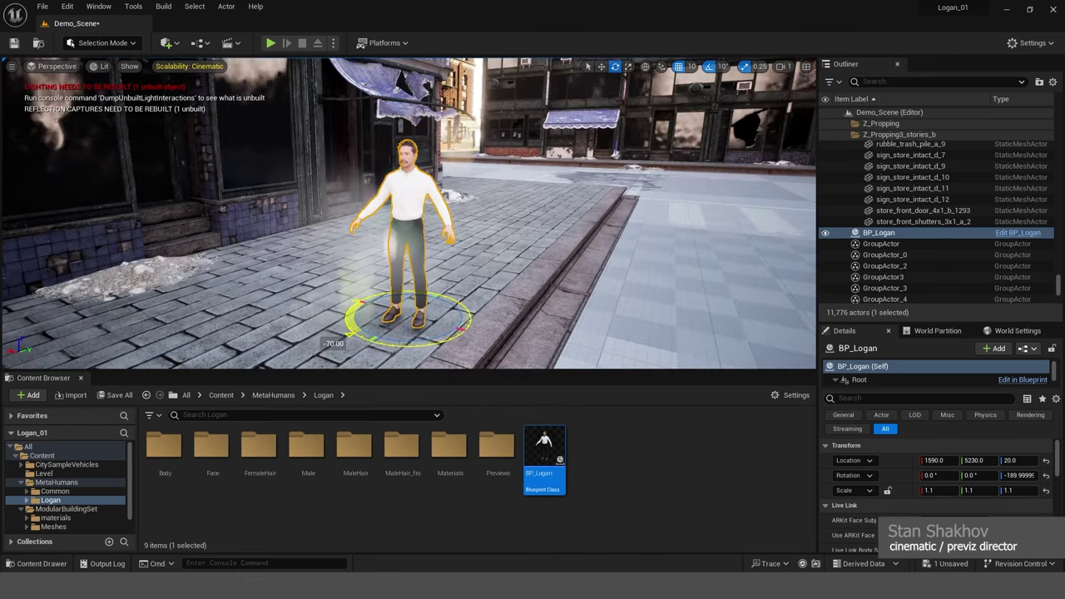
drag(466, 316, 499, 294)
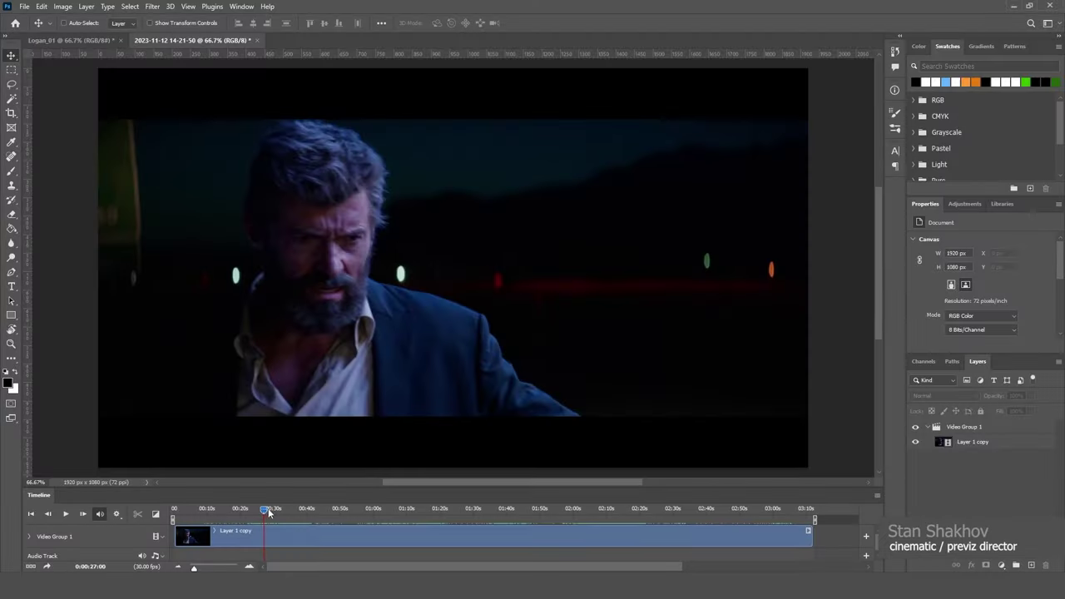
Switch to Photoshop and scrub the reference clip to about 0:01:07 to study the character's wide stance
drag(268, 508, 400, 515)
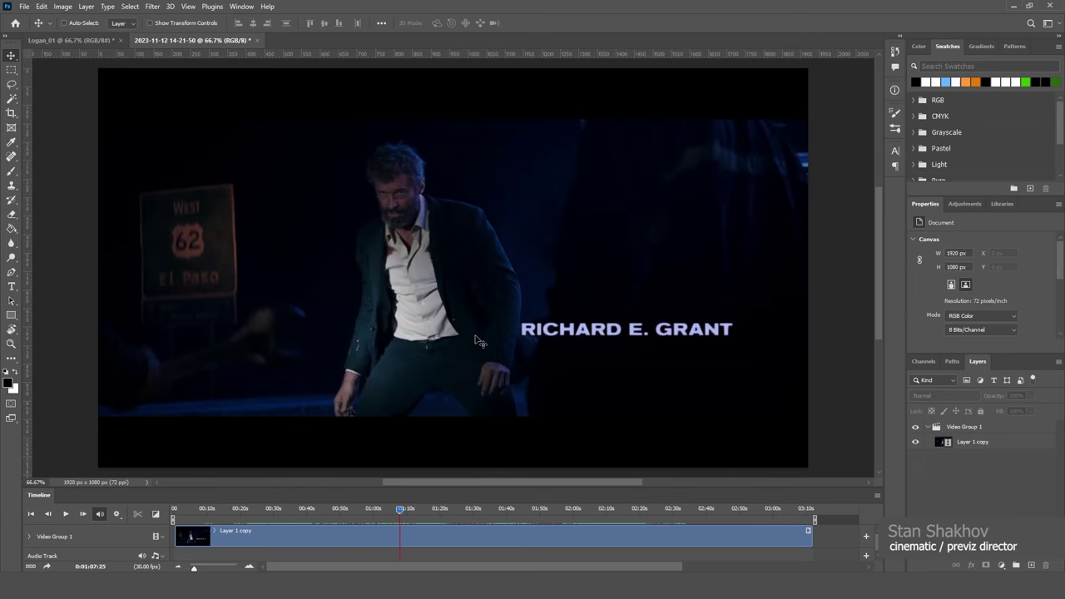
click(1011, 6)
Switch back to Unreal Editor and add a level sequence named Logan_001 in the Level folder
click(228, 42)
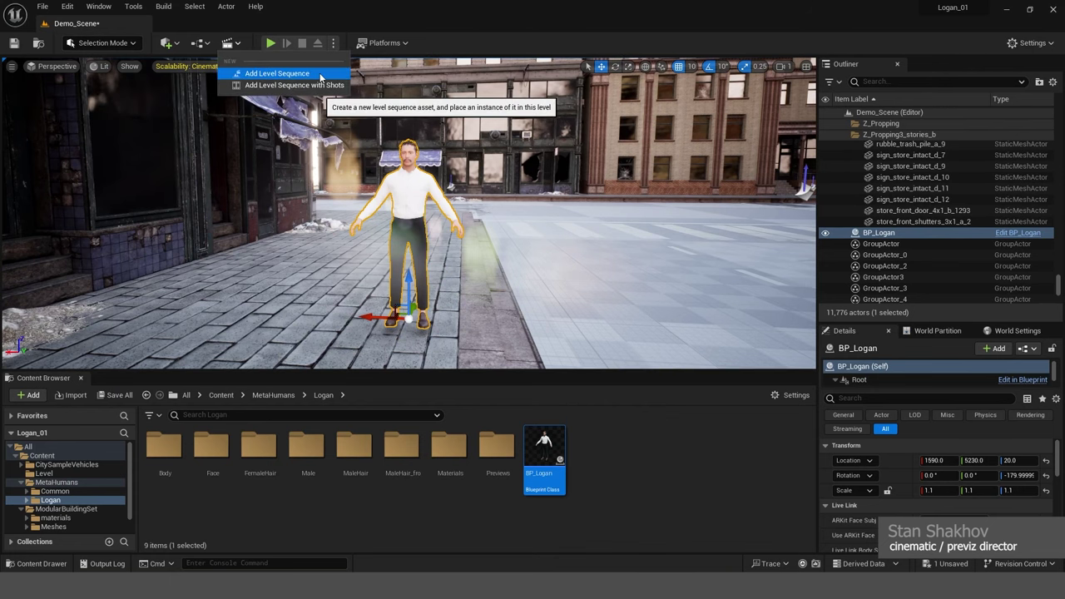
click(320, 77)
click(253, 190)
click(350, 460)
text(Logan_0)
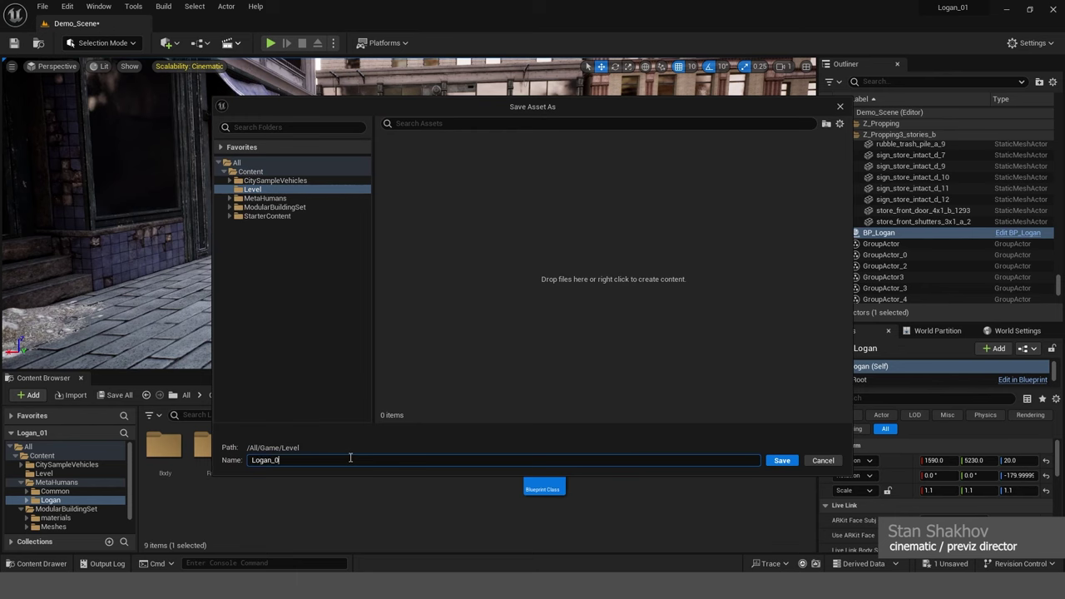
text(01)
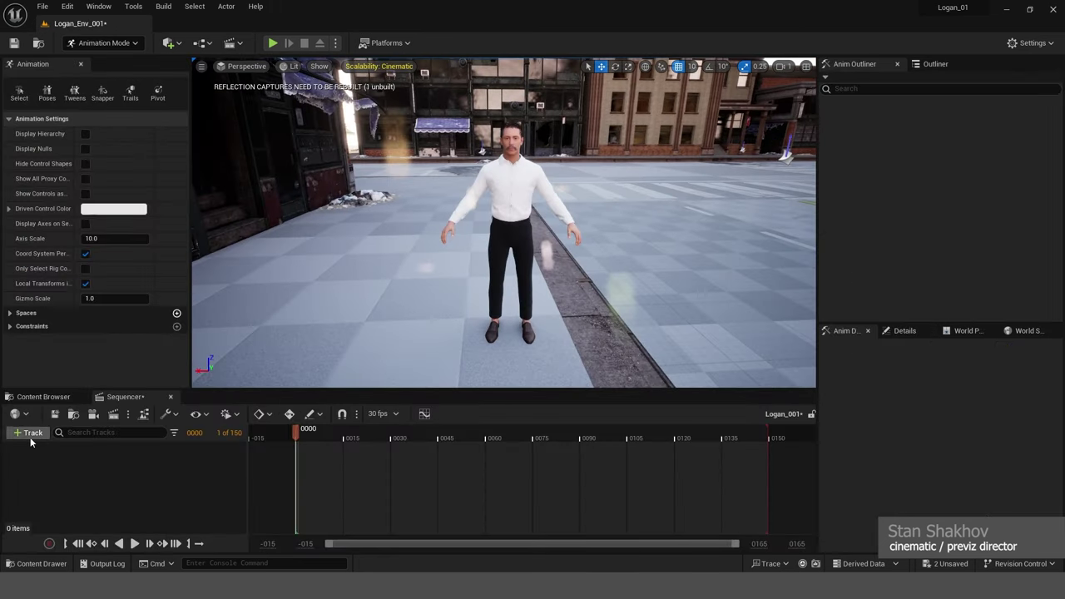
Add the BP_Logan actor to the Logan_001 sequence as a track
click(30, 433)
click(507, 200)
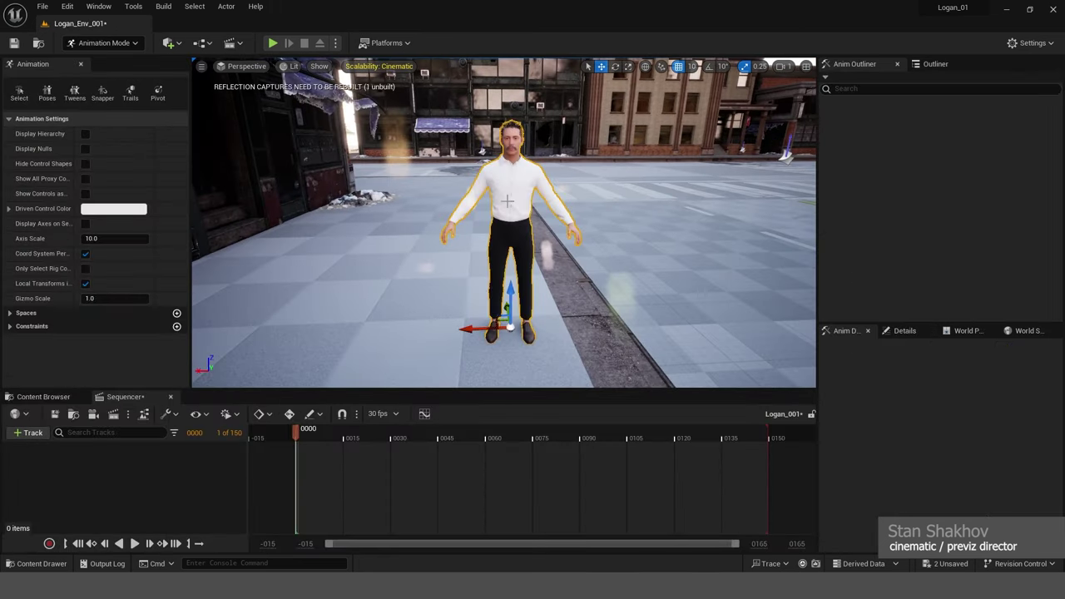
click(29, 433)
mouse_move(75, 239)
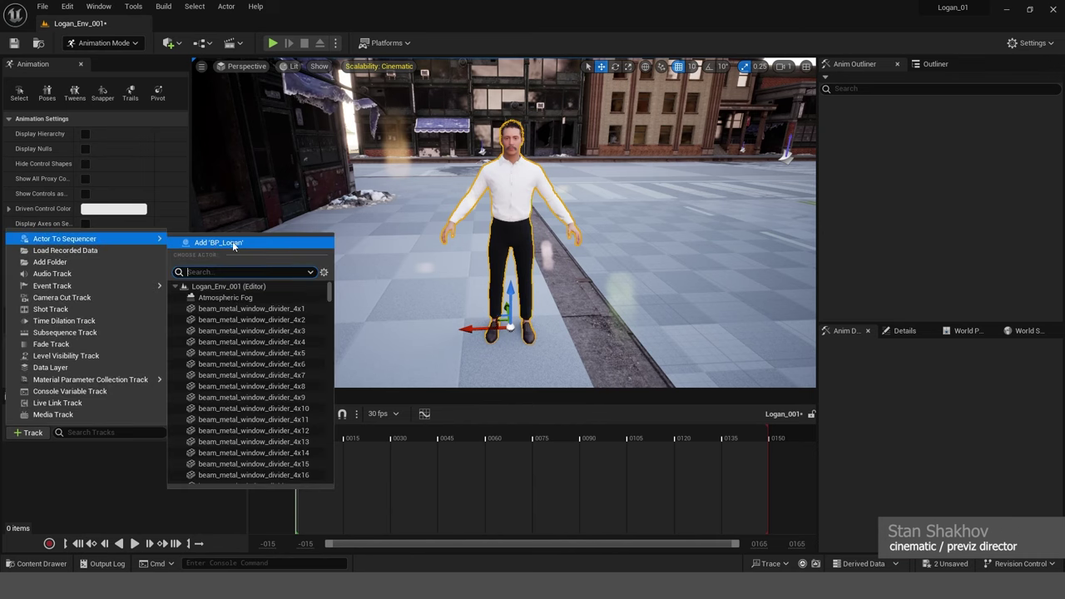
click(221, 243)
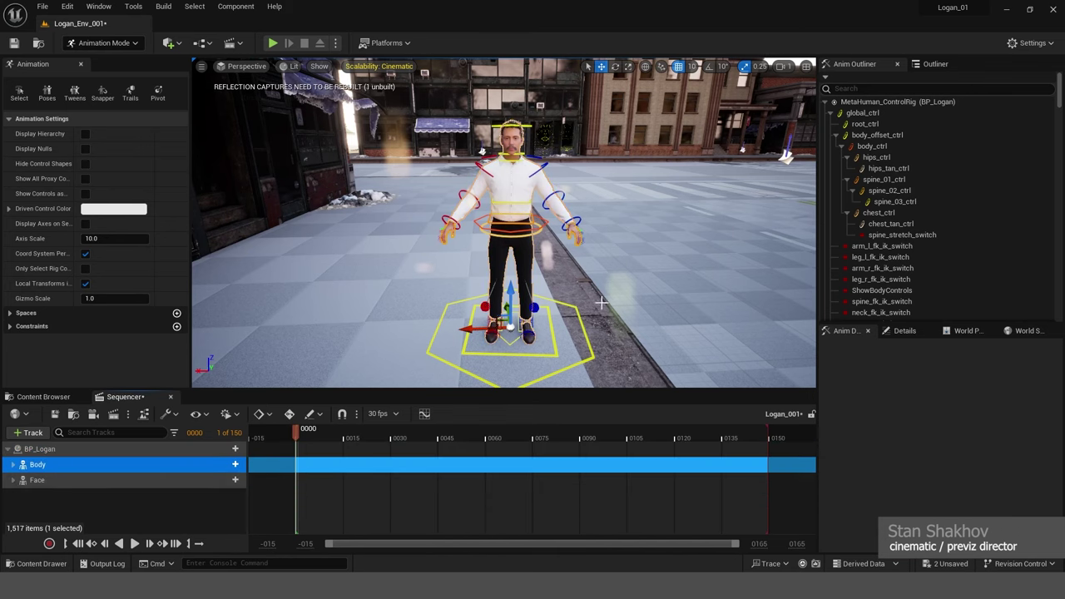
Collapse the MetaHuman_ControlRig track and key the whole rig at frame 0
right_drag(601, 303, 741, 145)
drag(561, 390, 566, 436)
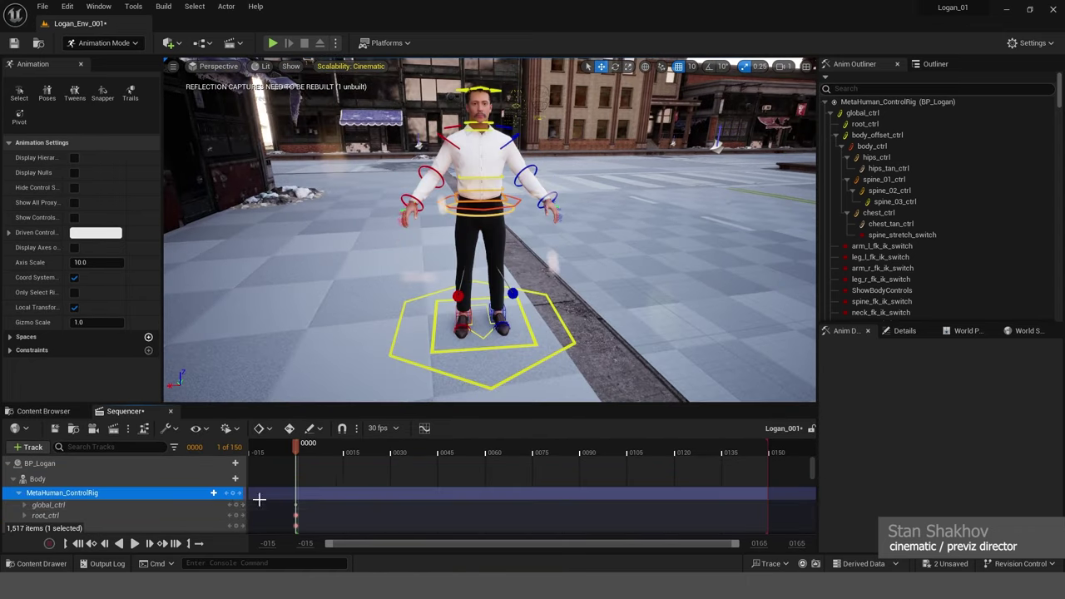
scroll(385, 504, down, 2)
scroll(386, 504, up, 2)
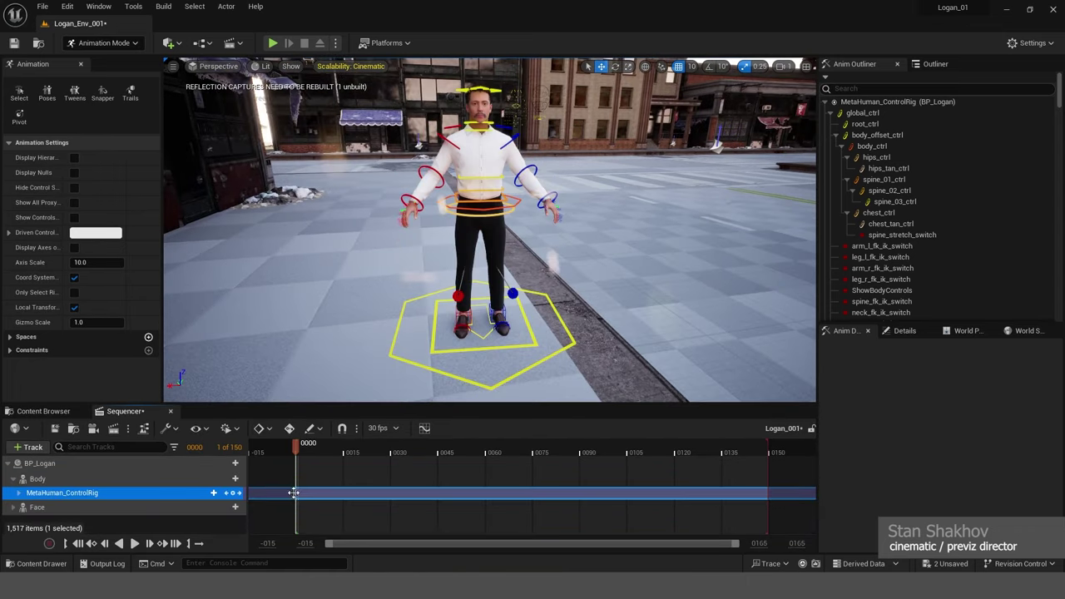
click(301, 448)
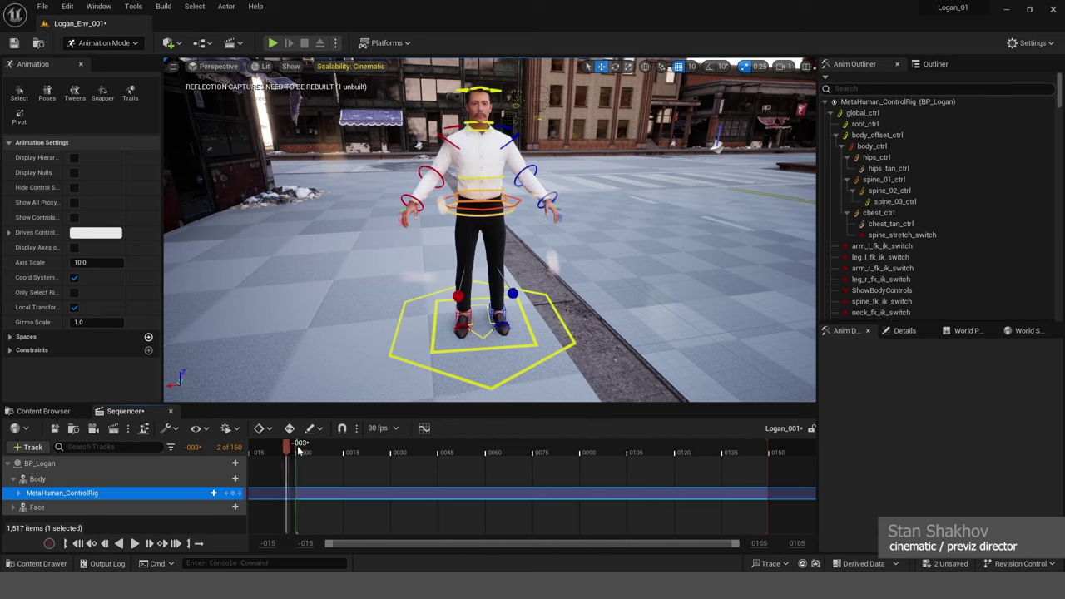
click(298, 448)
click(233, 492)
Rotate both upper-arm FK controls downward so the arms hang closer to the body
scroll(574, 247, up, 4)
alt+drag(574, 246, 444, 177)
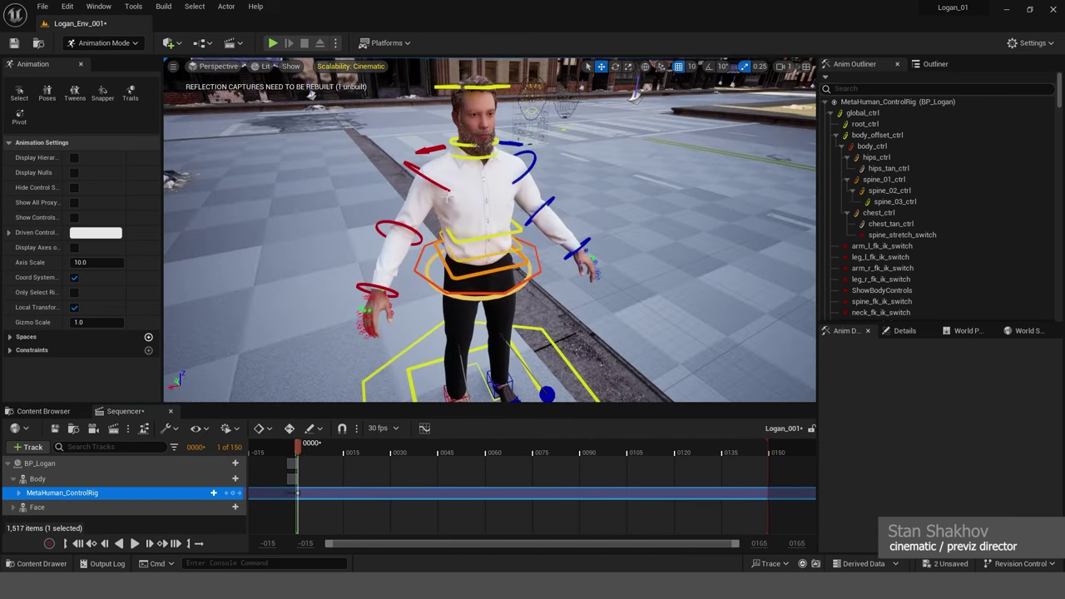
click(444, 177)
key(e)
drag(367, 173, 370, 198)
alt+drag(466, 217, 399, 212)
click(491, 164)
drag(533, 120, 540, 148)
alt+drag(566, 250, 632, 258)
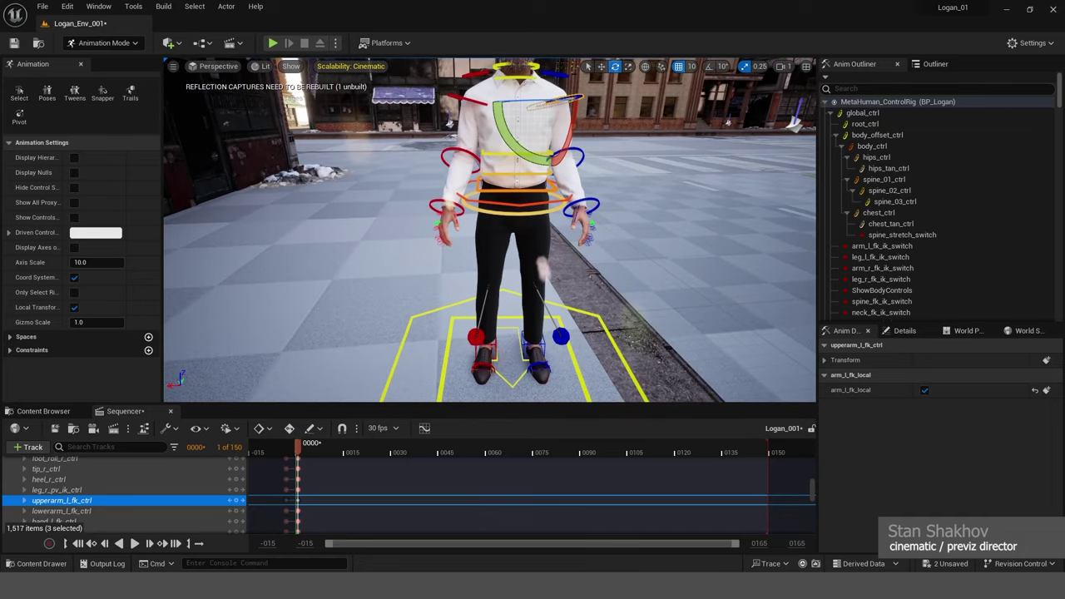
Turn off grid snapping, and move and rotate the right foot's IK control outward for a wider stance
click(491, 350)
key(w)
alt+drag(491, 350, 432, 351)
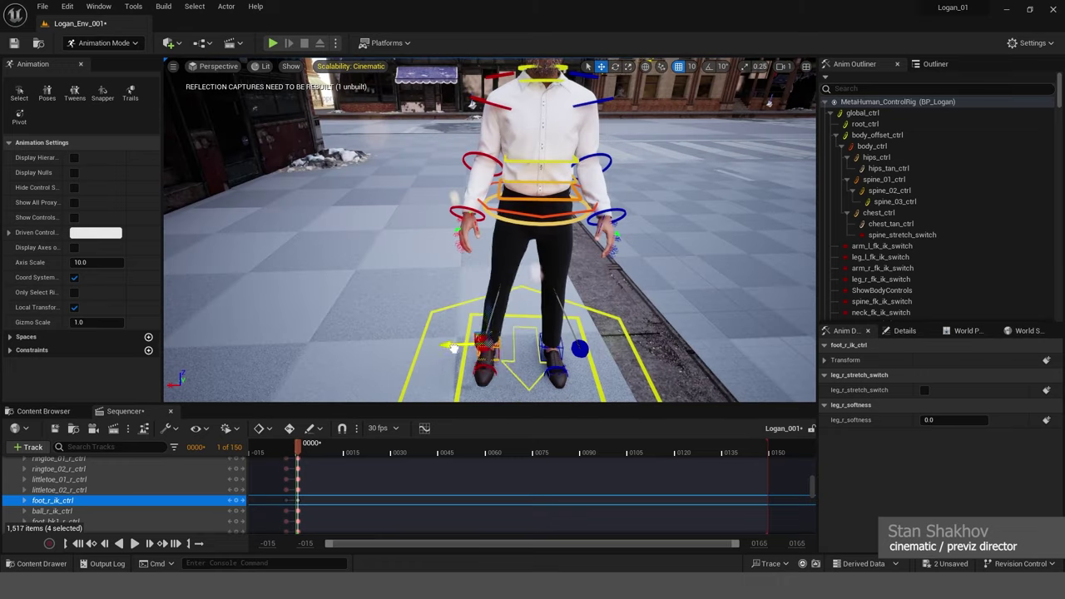
drag(463, 348, 415, 350)
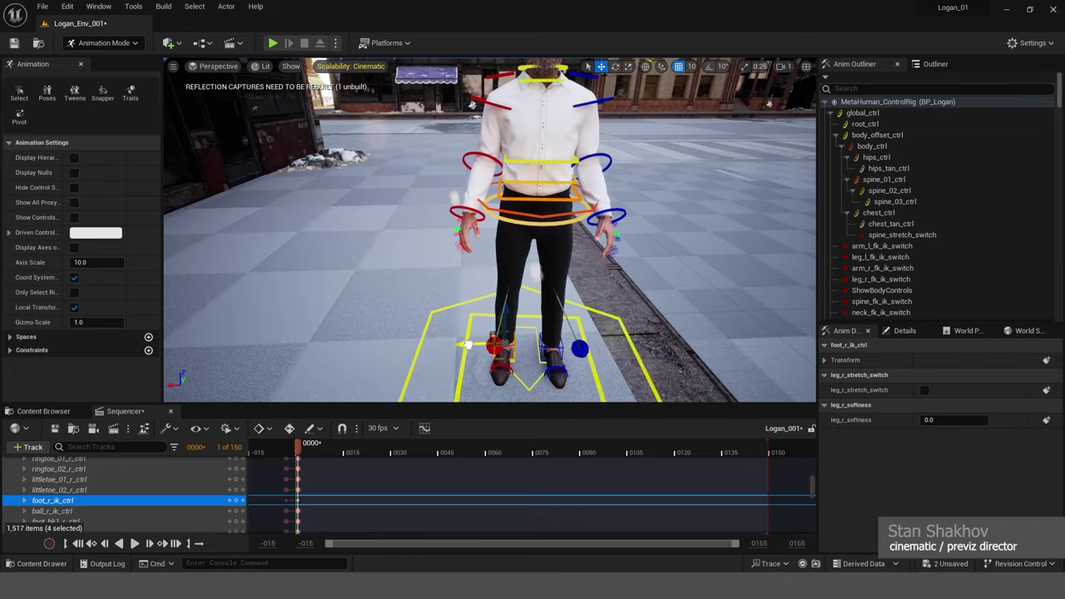
click(680, 69)
drag(485, 305, 462, 304)
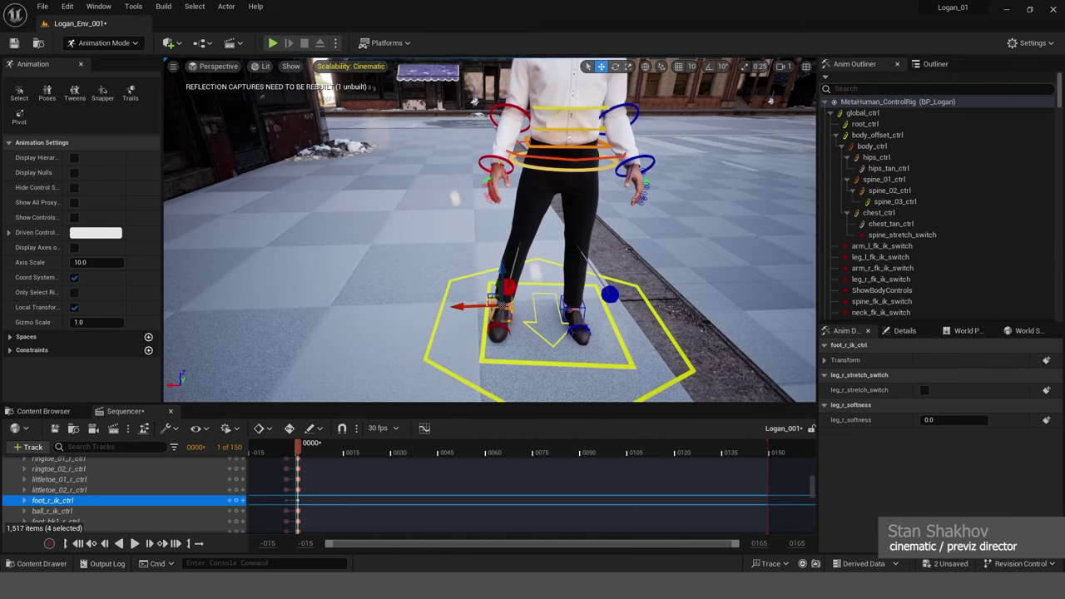
key(e)
drag(477, 348, 487, 350)
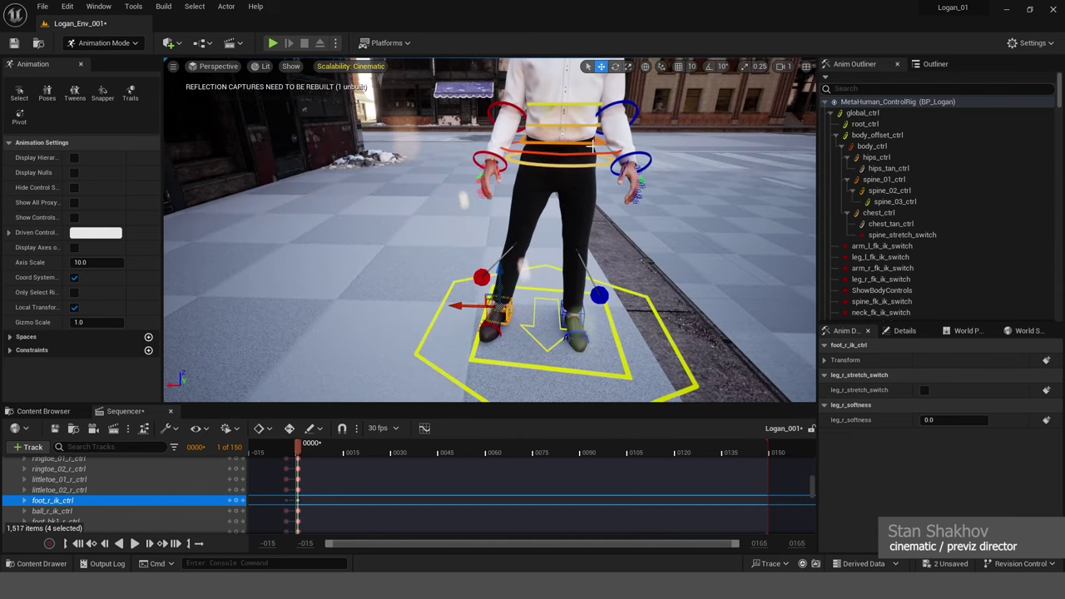
Select body_ctrl at the hips and turn on automatic keyframing in Sequencer
click(576, 181)
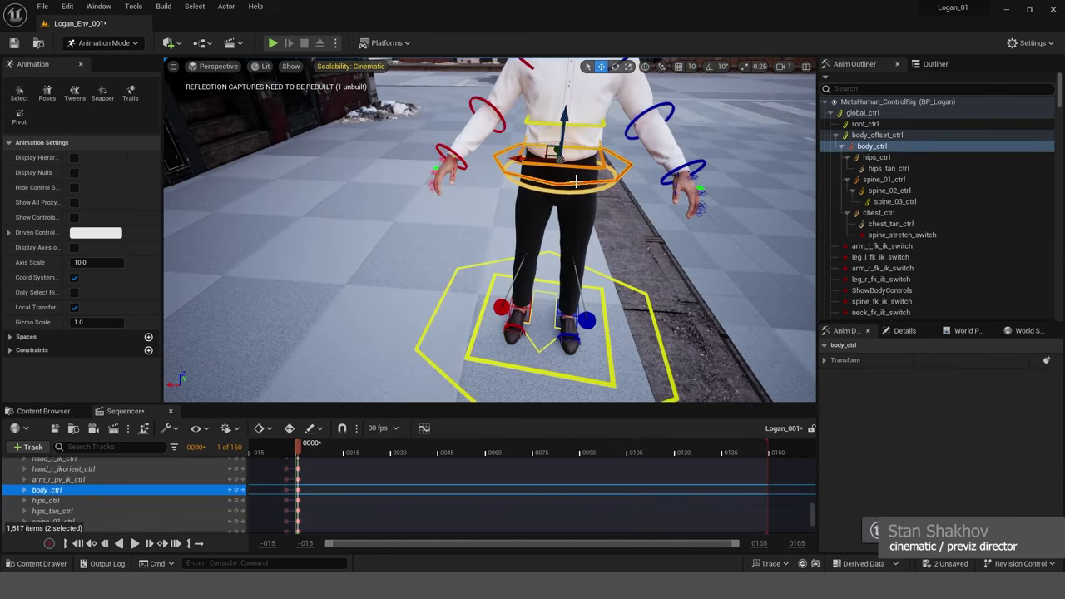
alt+drag(587, 206, 606, 194)
click(290, 429)
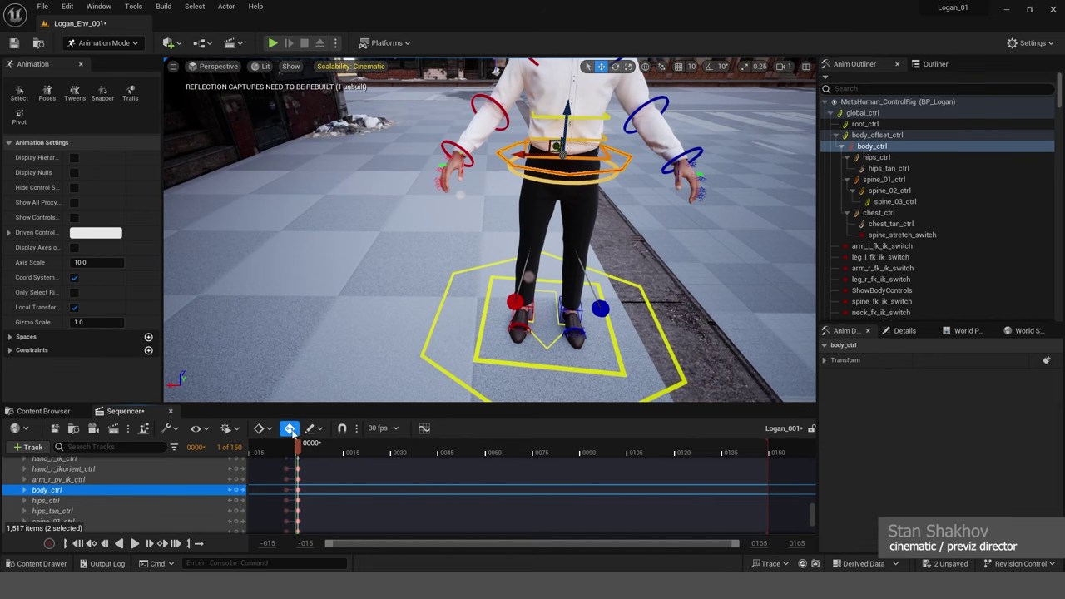
Move the right foot's IK control outward, turn the toes out, and check the pose by scrubbing from frame 0
alt+drag(650, 271, 574, 308)
click(500, 320)
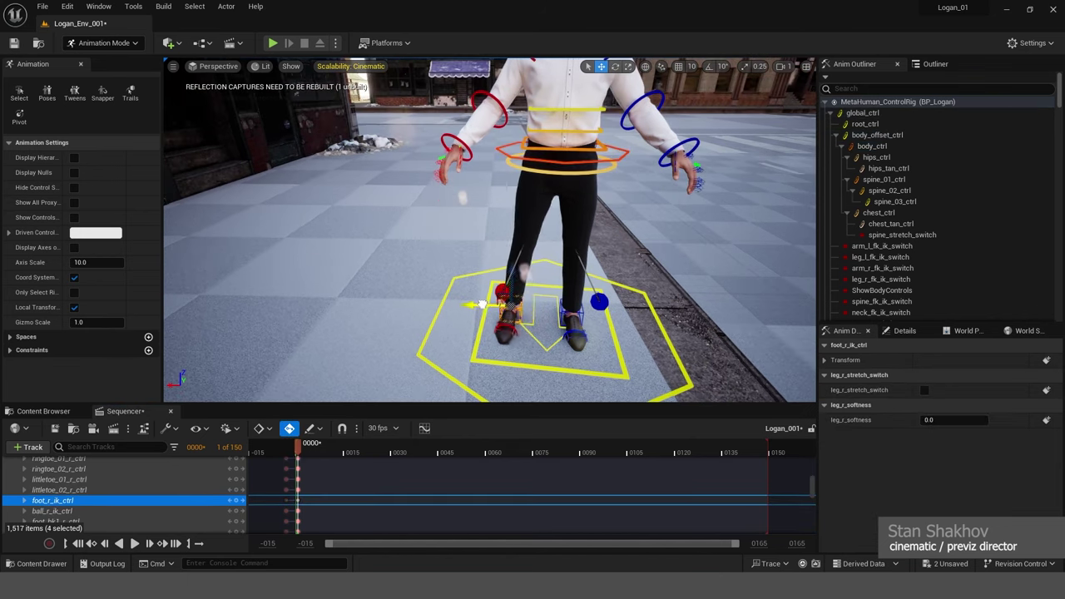
key(e)
drag(487, 344, 461, 335)
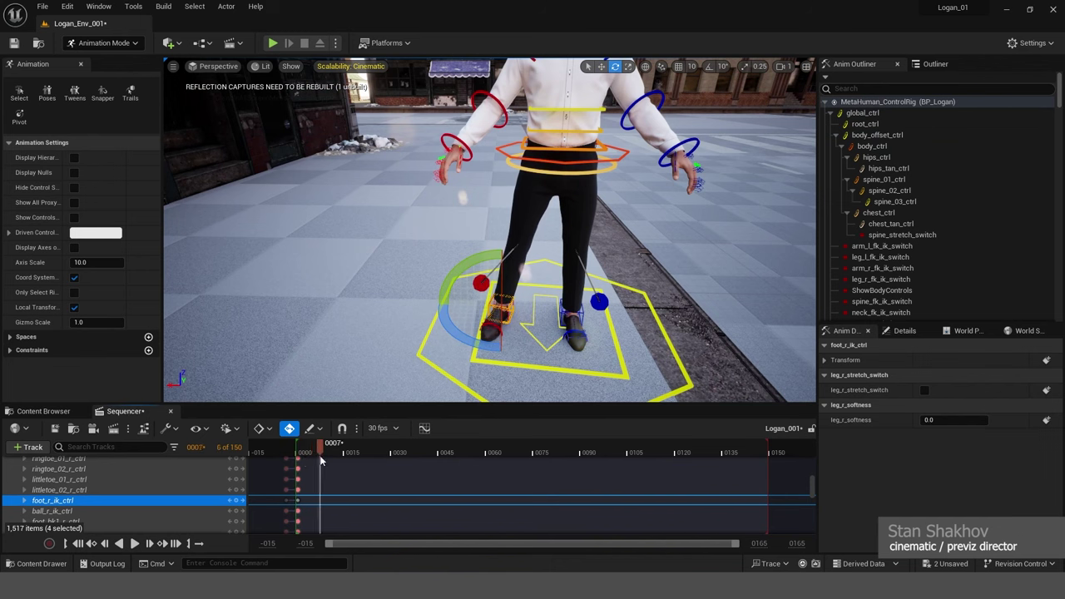
drag(321, 463, 298, 463)
Spread the left foot's IK control outward and rotate body_ctrl slightly to tilt the body over the wide stance
click(620, 225)
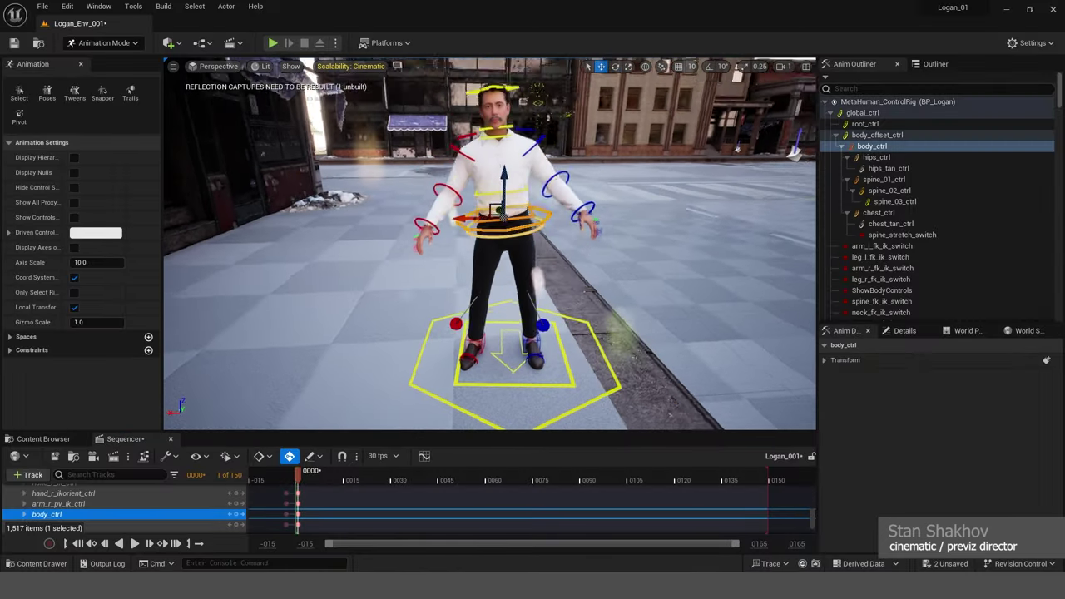
click(549, 366)
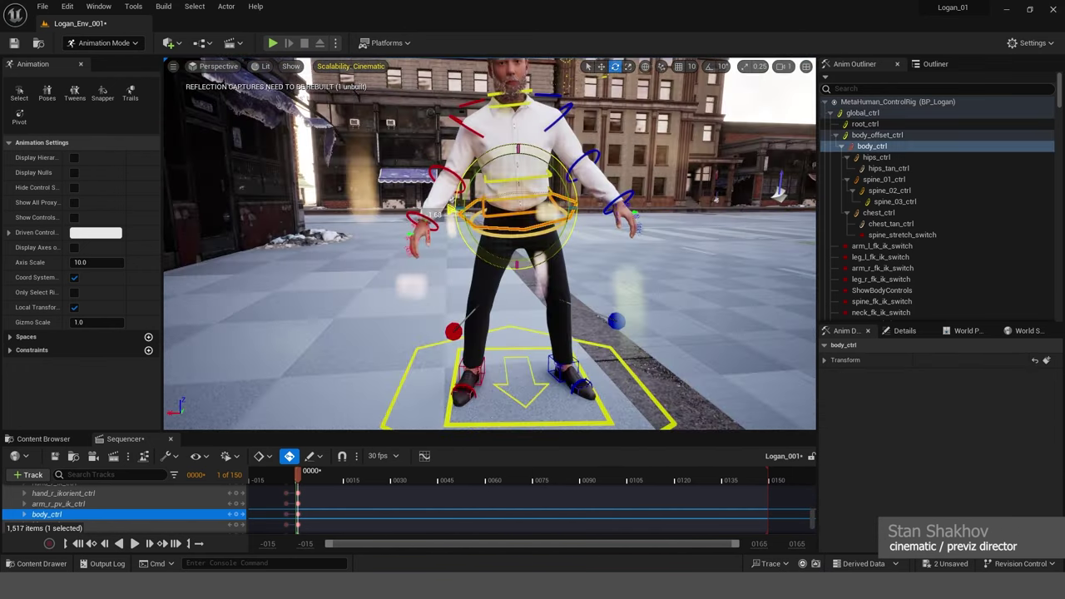
drag(451, 210, 453, 200)
right_drag(454, 200, 437, 201)
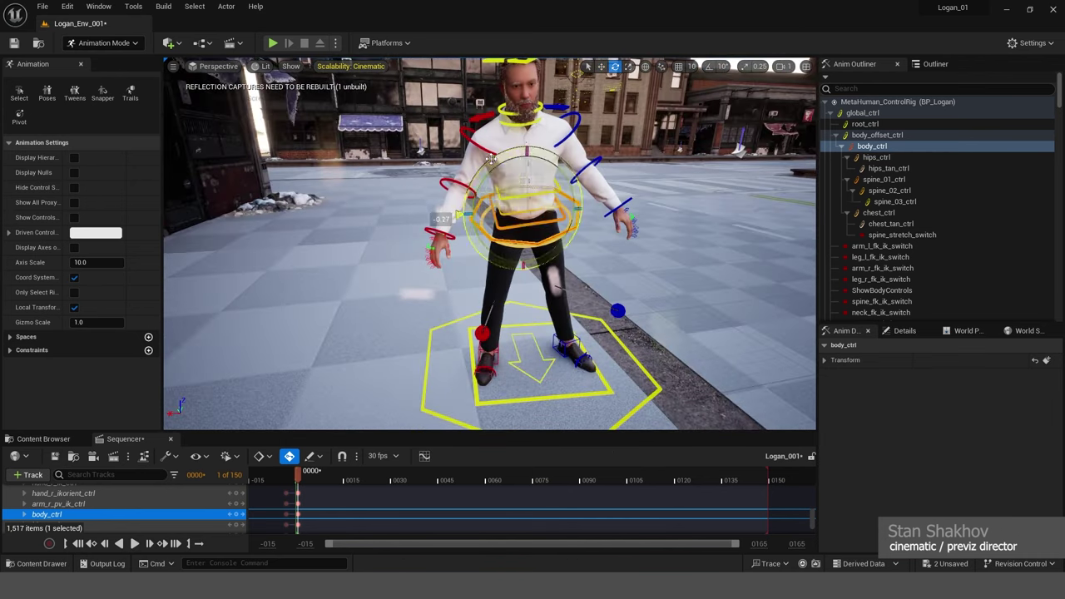
drag(492, 158, 614, 133)
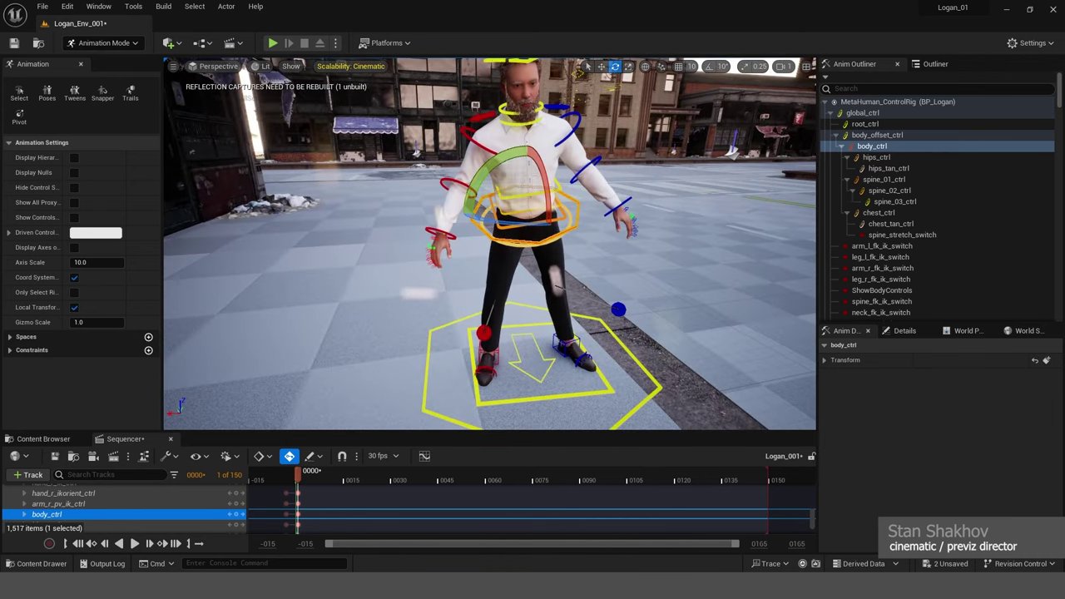
right_drag(532, 242, 521, 241)
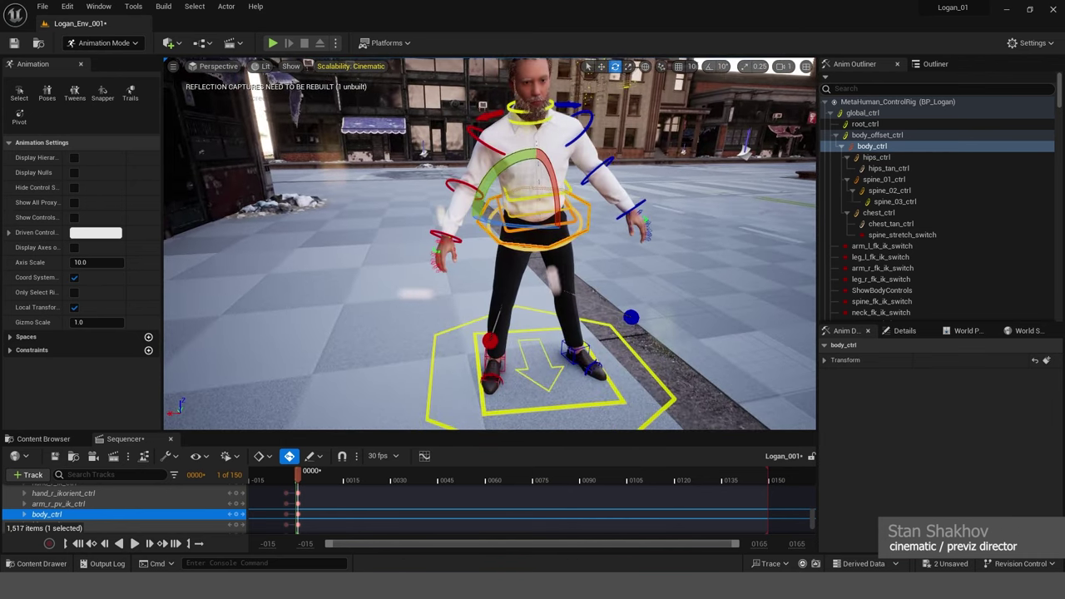
Select the right foot's IK control and adjust its rotation to fit the leaning stance
alt+drag(557, 199, 614, 216)
key(w)
scroll(614, 217, down, 4)
click(515, 333)
key(e)
drag(515, 357, 518, 358)
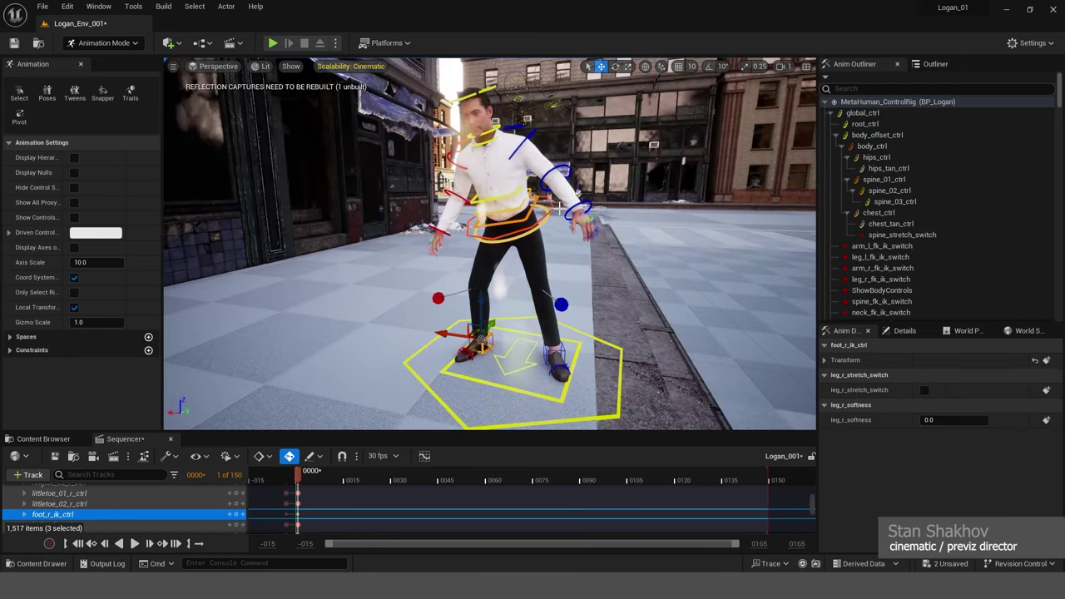
Shift body_ctrl over the wide stance to rebalance the hips, checking the pose from the front and side
click(547, 203)
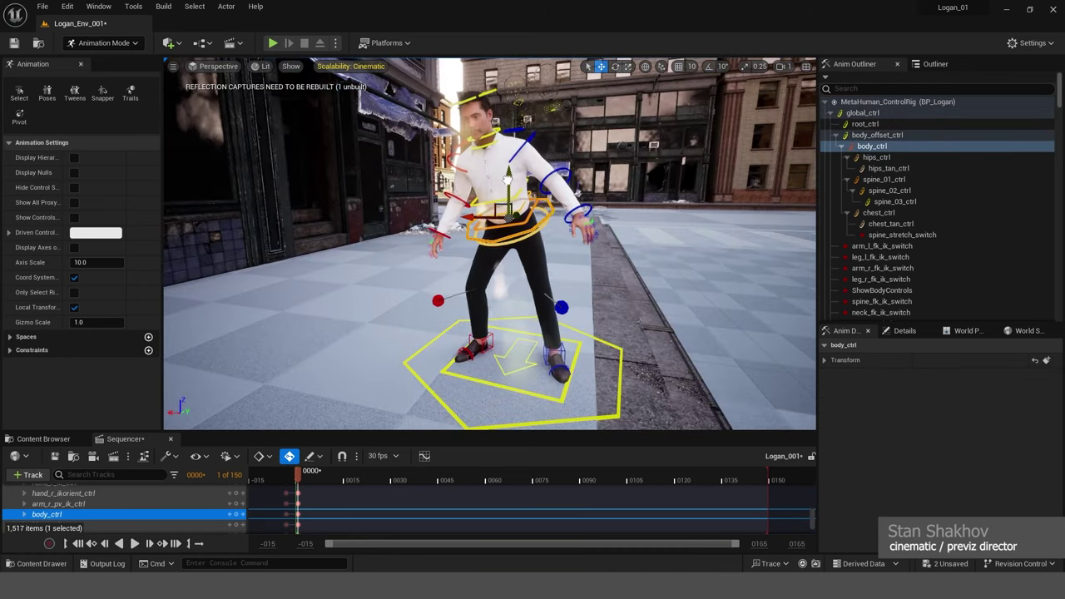
alt+drag(508, 181, 545, 210)
scroll(564, 217, up, 3)
click(563, 217)
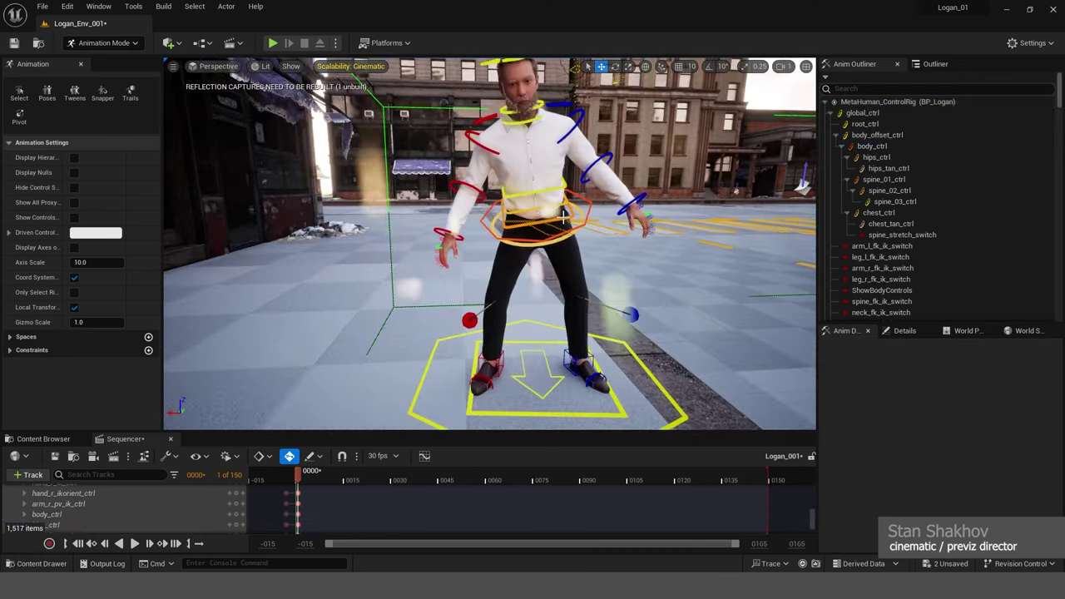
click(527, 210)
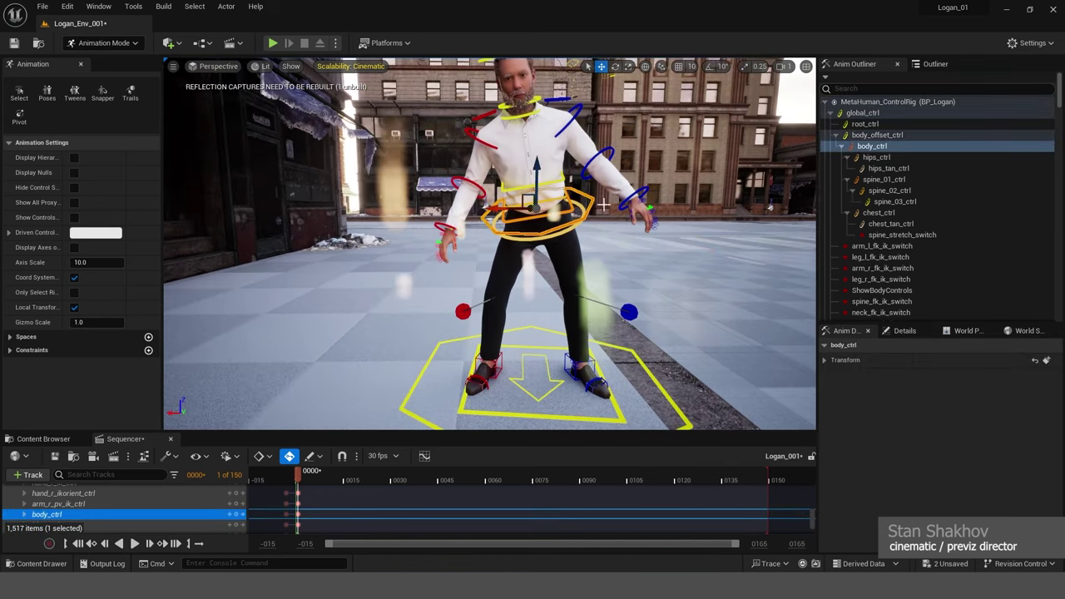
alt+drag(629, 217, 639, 218)
alt+drag(475, 169, 454, 173)
scroll(532, 183, up, 3)
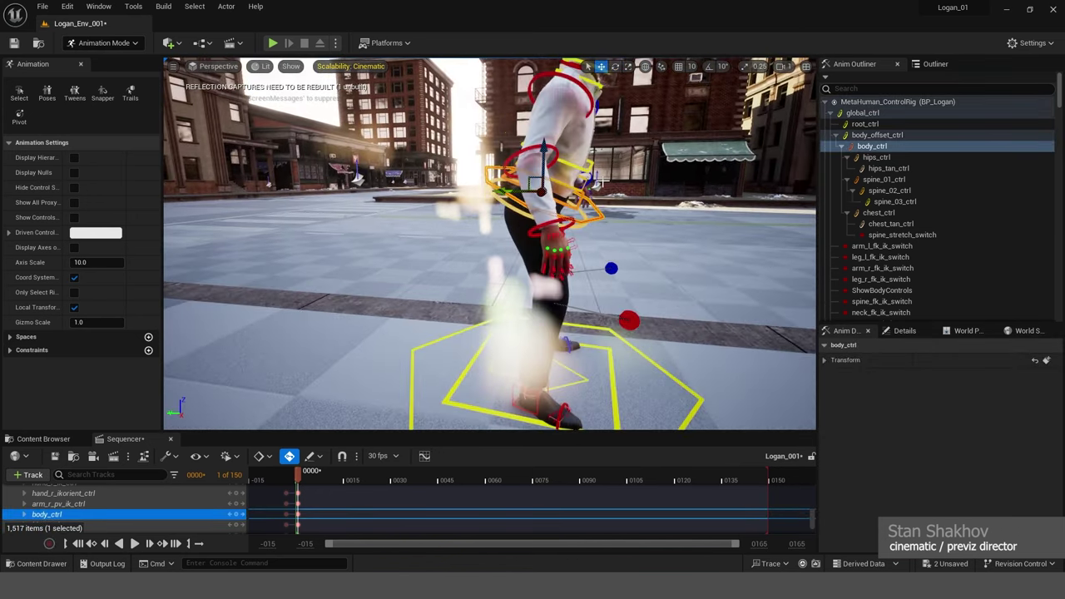
Rotate spine_02_ctrl to lean the upper body forward
click(535, 185)
drag(512, 127, 510, 132)
key(e)
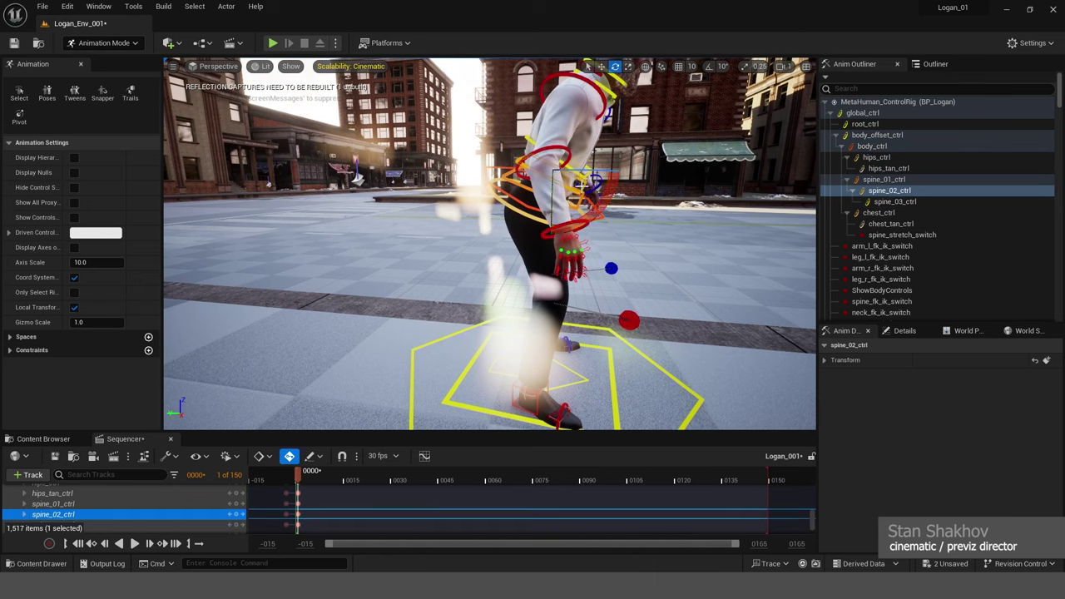
Reposition body_ctrl so the hips sit correctly over the feet when seen from the side
click(526, 218)
key(w)
scroll(533, 224, down, 4)
alt+drag(533, 224, 383, 229)
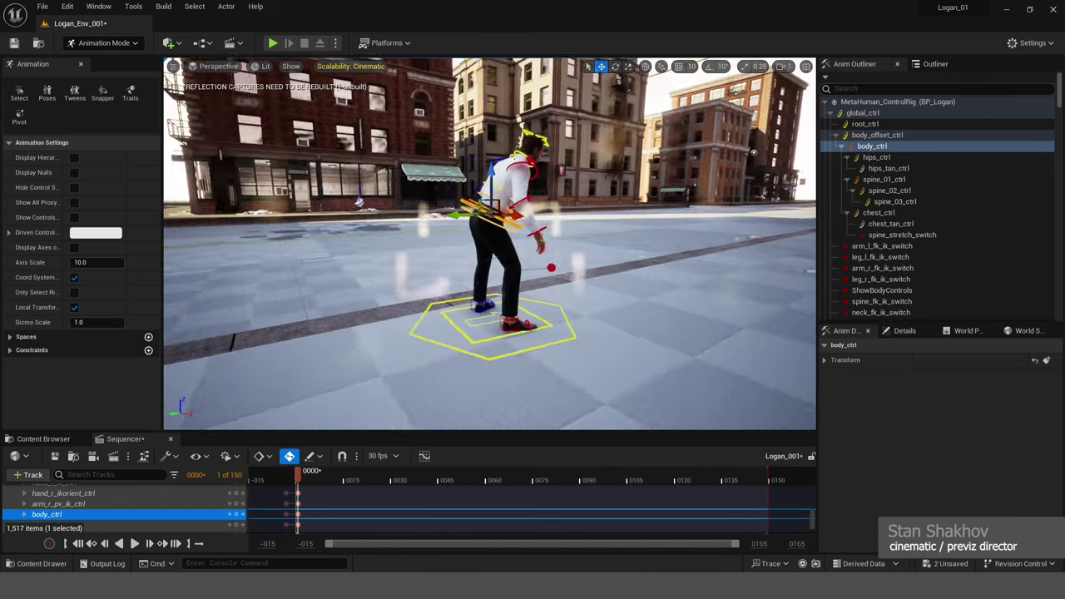
scroll(713, 263, up, 2)
alt+drag(714, 262, 799, 273)
Rotate the spine control at the waist to bend the torso farther forward
click(551, 198)
key(e)
drag(573, 196, 587, 200)
key(w)
alt+drag(587, 200, 757, 204)
Shift the hips with body_ctrl to counterbalance the forward-bent torso
click(502, 210)
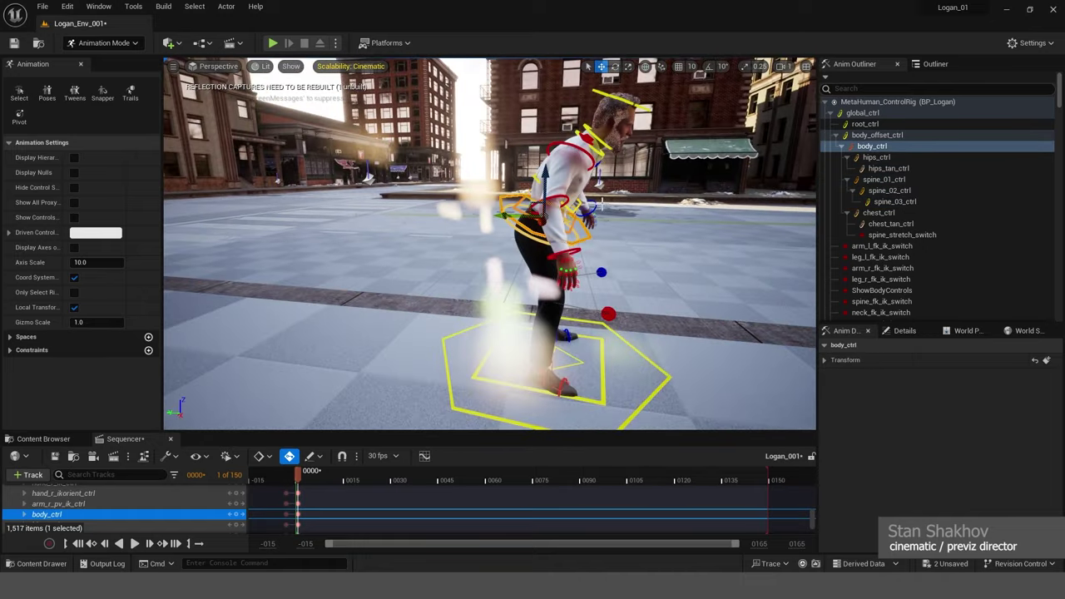
mouse_move(503, 211)
alt+mouse_down()
mouse_move(624, 213)
mouse_move(512, 208)
alt+mouse_up()
alt+drag(700, 220, 724, 220)
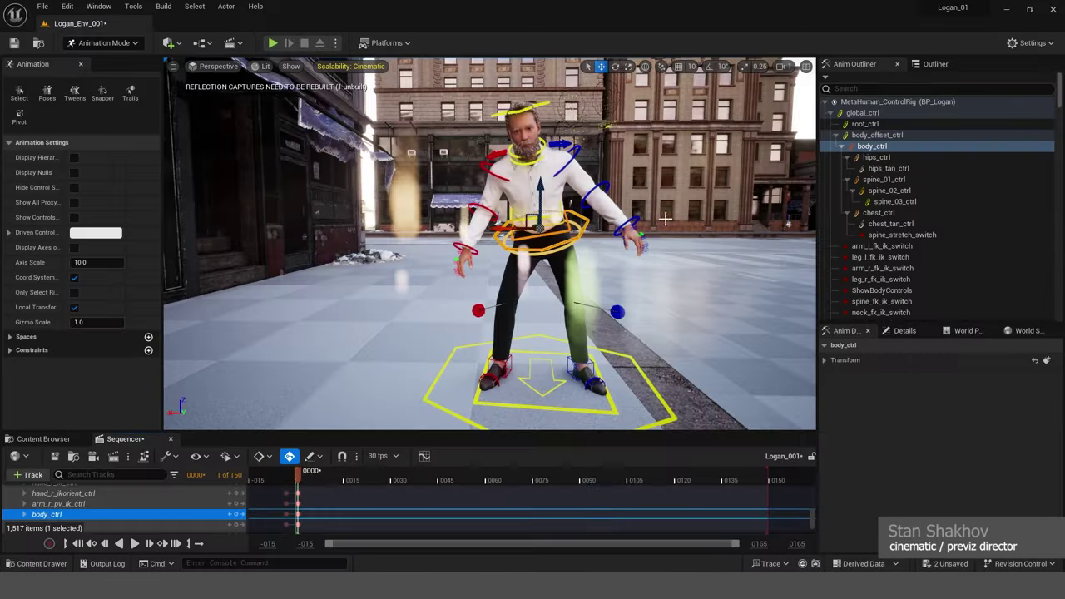
alt+drag(666, 219, 607, 202)
Lower the left arm by rotating its upper-arm and forearm FK controls, and save the work
click(582, 197)
alt+drag(524, 245, 591, 162)
click(623, 156)
mouse_move(556, 188)
mouse_down()
mouse_move(537, 158)
mouse_move(545, 175)
mouse_up()
click(618, 191)
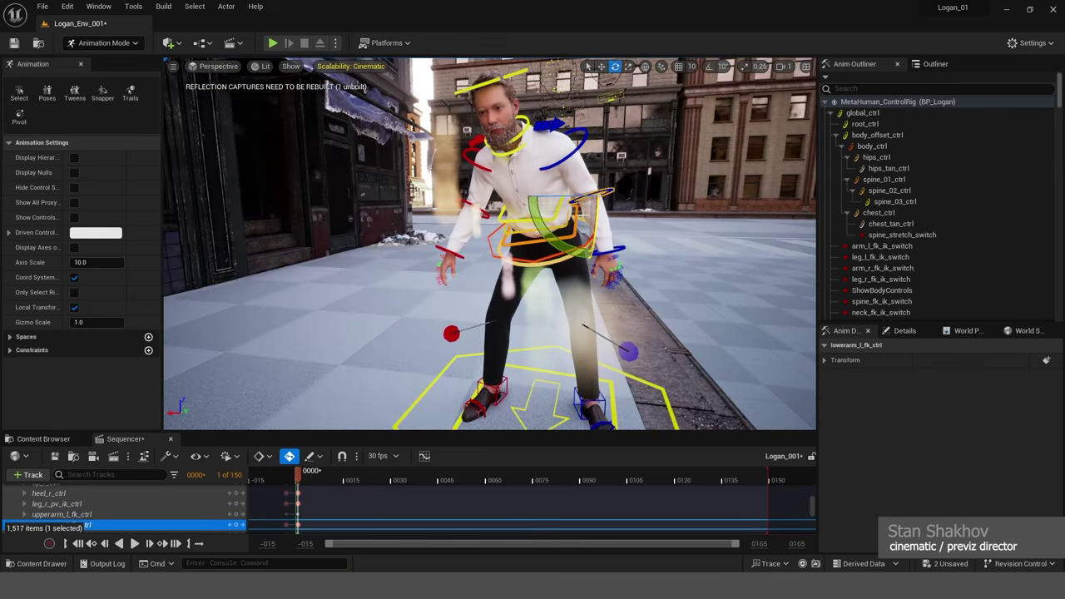
alt+drag(580, 214, 784, 202)
key(ctrl+z)
key(ctrl+s)
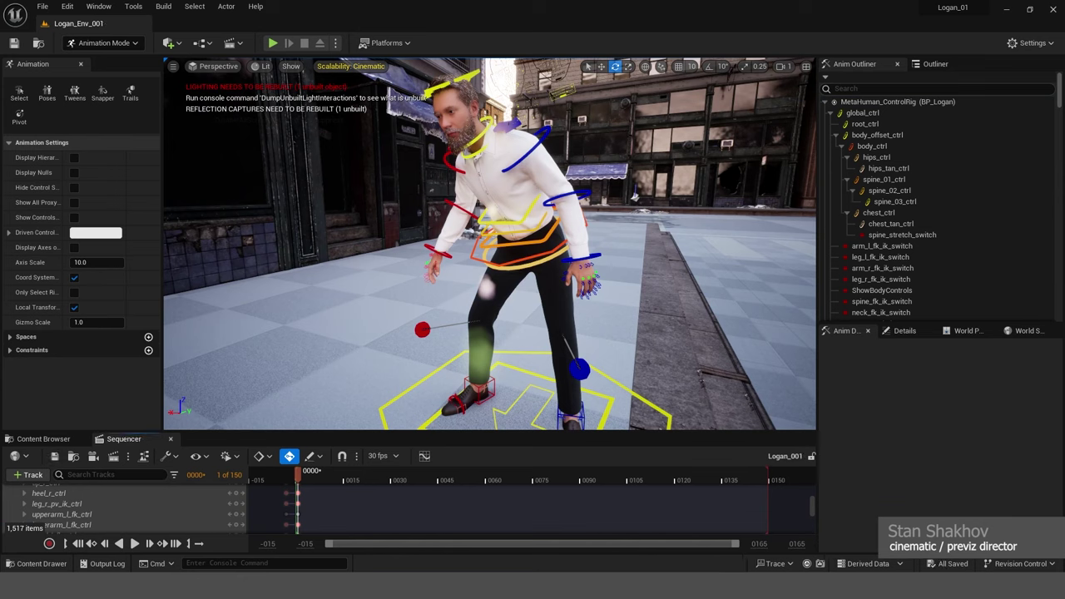
Rotate upperarm_l_fk_ctrl to bring the left arm closer to the body
drag(498, 218, 505, 228)
drag(504, 228, 509, 236)
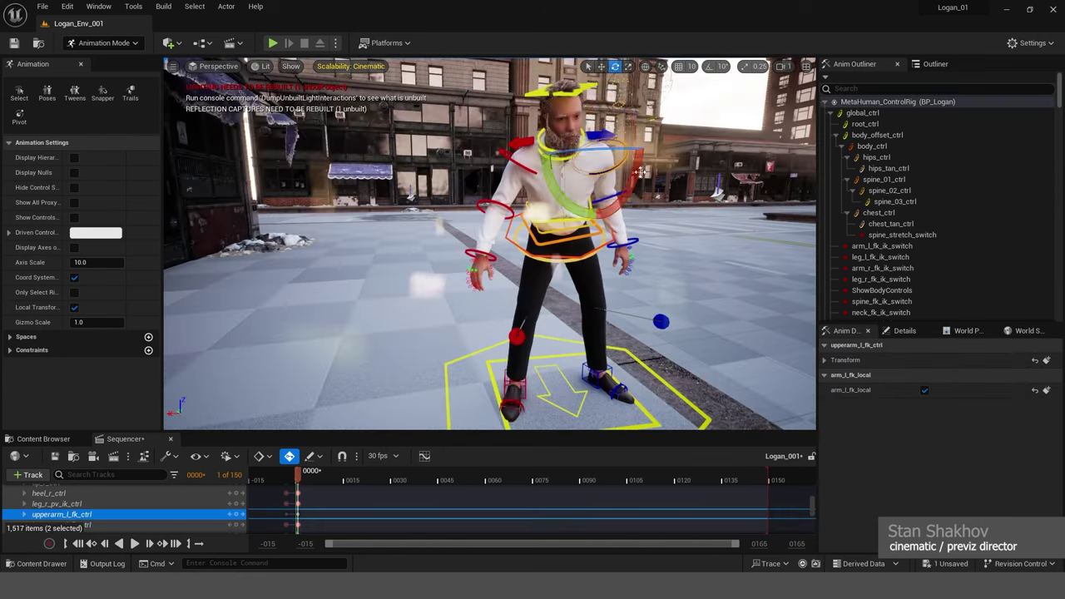
drag(556, 198, 588, 205)
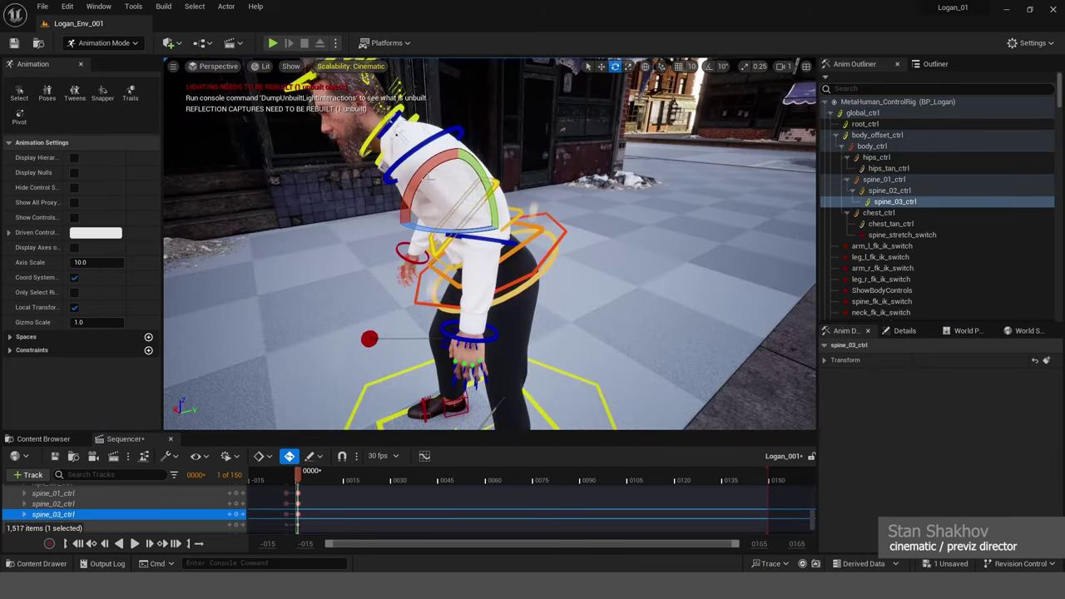
Switch the gizmo's coordinate space and rotate spine_03_ctrl to adjust the bend of the chest
alt+drag(428, 177, 369, 131)
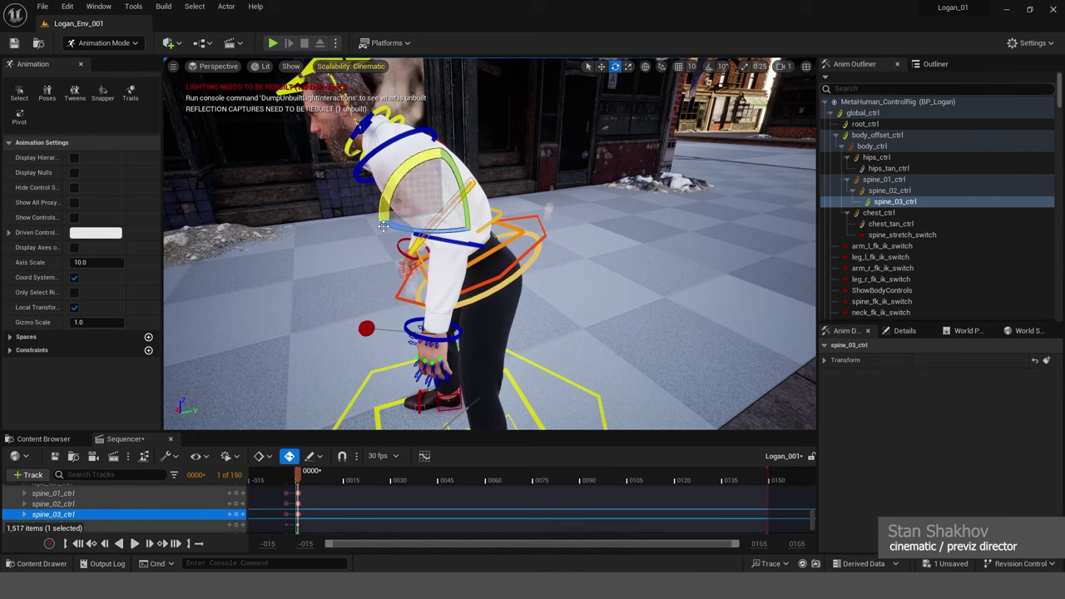
click(644, 68)
alt+drag(401, 175, 433, 177)
drag(401, 175, 424, 146)
alt+drag(425, 146, 671, 176)
click(463, 146)
Rotate the left arm's forearm and hand FK controls so the arm hangs naturally
click(599, 207)
drag(630, 224, 662, 248)
click(593, 266)
drag(573, 248, 588, 248)
alt+drag(603, 247, 687, 243)
Rotate head_ctrl to adjust the head's tilt above the leaning torso, checking it from several angles
click(606, 131)
drag(624, 136, 646, 116)
alt+drag(646, 117, 595, 137)
alt+right_drag(595, 138, 533, 150)
alt+drag(804, 214, 733, 216)
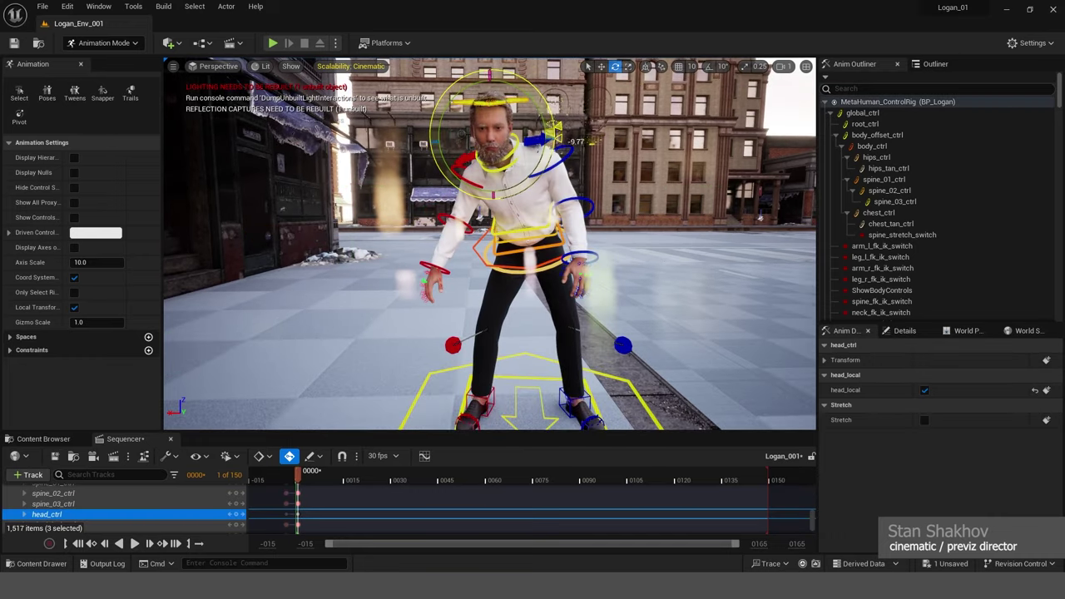
alt+drag(532, 117, 498, 132)
scroll(488, 121, up, 3)
click(471, 148)
alt+drag(541, 133, 664, 138)
scroll(664, 138, down, 4)
Move foot_r_ik_ctrl farther outward and turn the toes out
key(w)
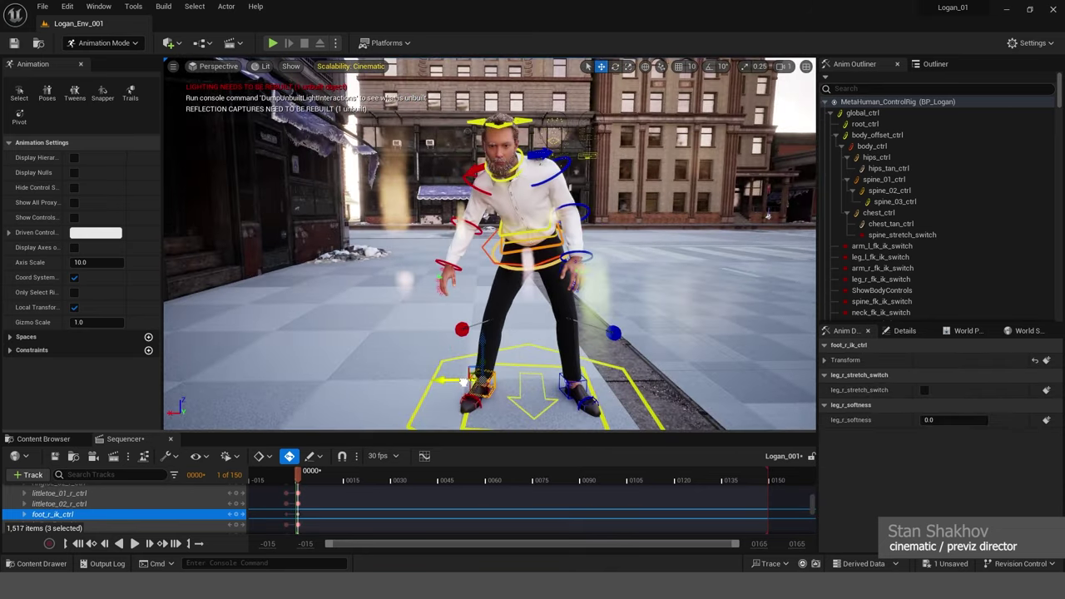
alt+drag(449, 381, 489, 389)
alt+drag(490, 389, 509, 391)
key(e)
key(w)
alt+drag(510, 391, 531, 408)
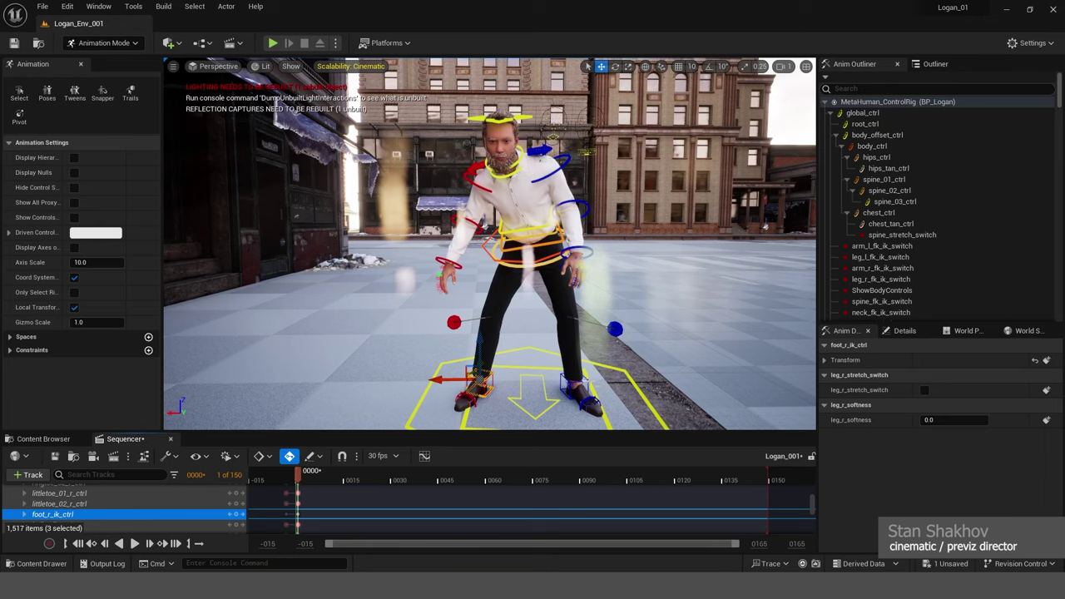
Spread the left foot's IK control outward and lower body_ctrl, comparing the stance with the reference clip in Photoshop
click(581, 381)
click(539, 237)
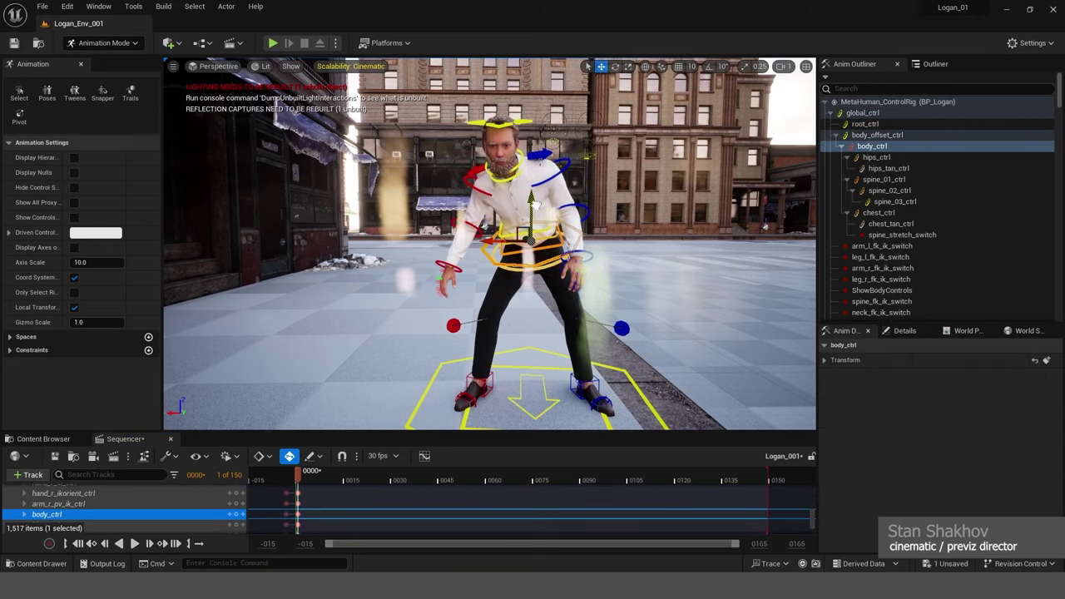
alt+drag(550, 238, 528, 243)
key(ctrl+z)
alt+drag(528, 243, 571, 223)
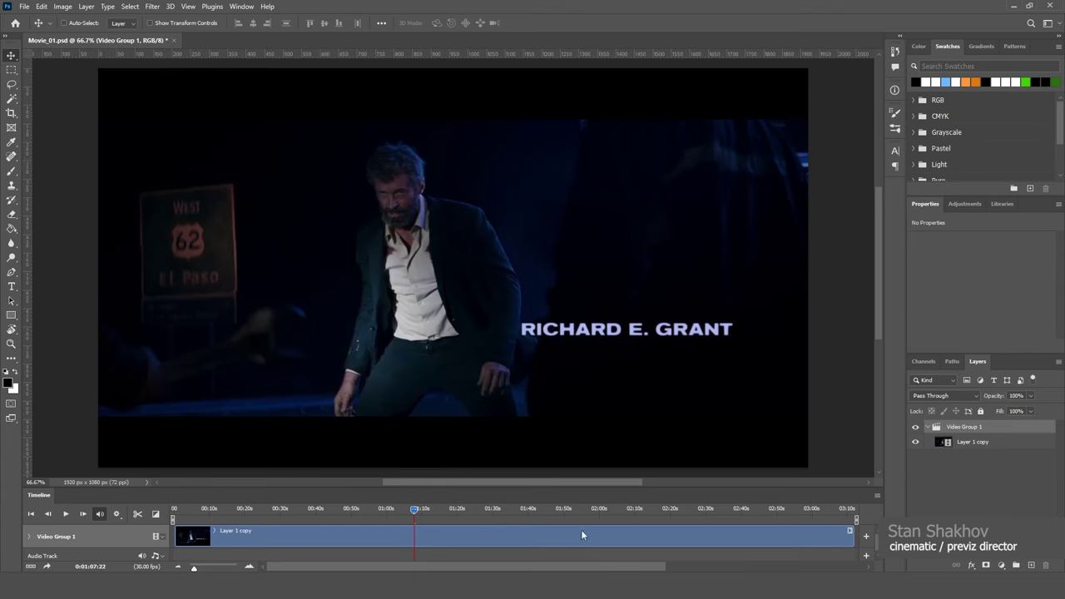
click(582, 586)
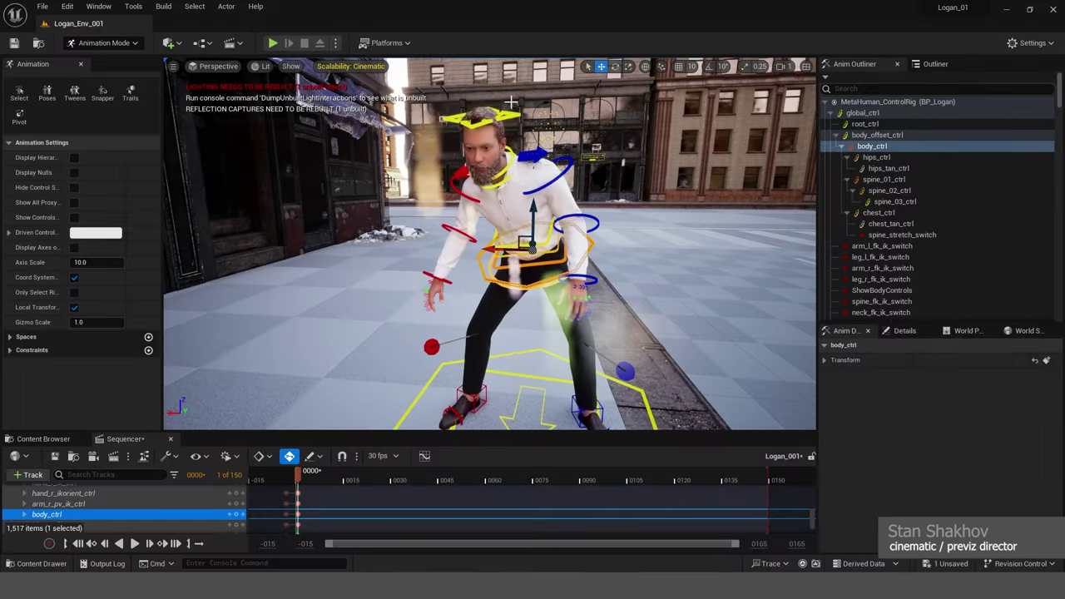
Rotate head_ctrl to tip the head down, checking it from the side
click(497, 123)
key(e)
drag(478, 110, 478, 133)
scroll(478, 116, down, 1)
key(f)
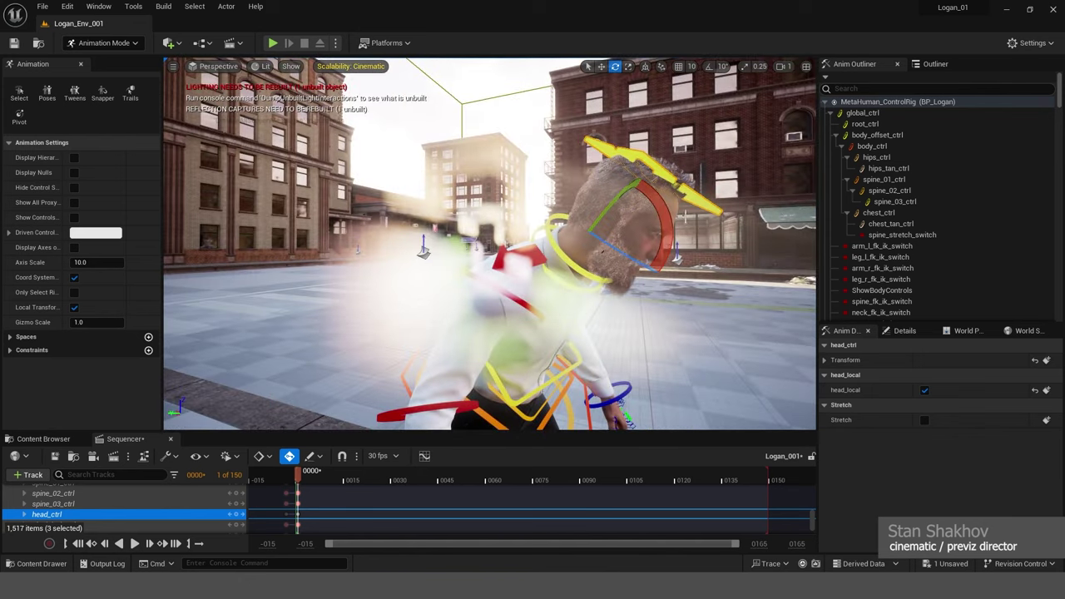
alt+drag(700, 233, 408, 260)
Rotate upperarm_r_fk_ctrl so the right arm hangs beside the body
scroll(500, 250, down, 5)
key(w)
click(408, 257)
key(e)
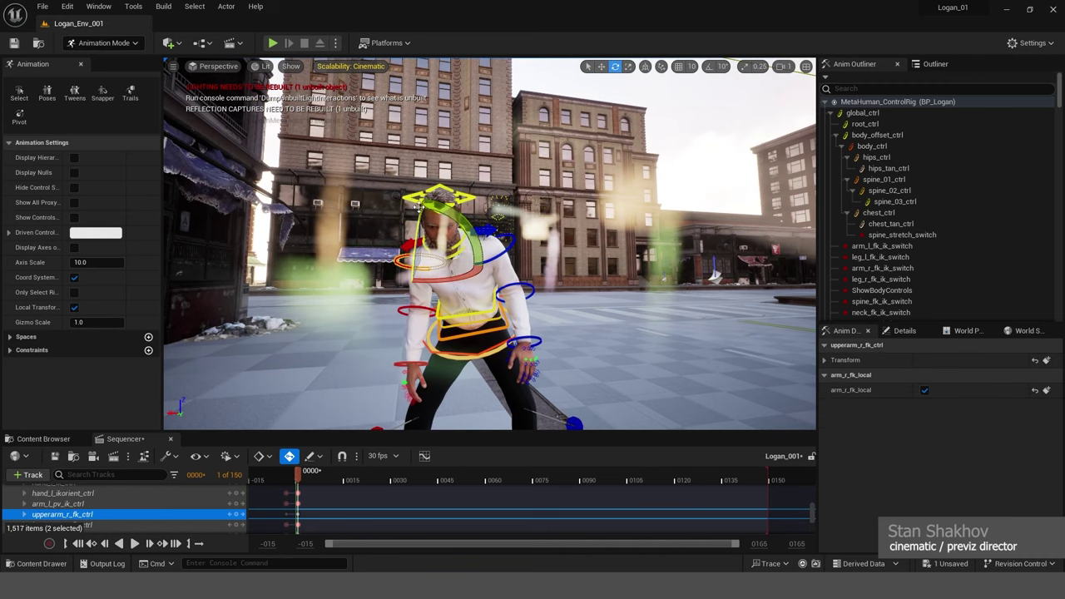
key(f)
drag(517, 234, 441, 250)
Adjust the shoulder line using the clavicle controls
click(423, 222)
key(f)
mouse_move(527, 247)
mouse_down()
mouse_move(533, 200)
mouse_move(523, 240)
mouse_up()
scroll(533, 200, down, 4)
click(496, 219)
alt+drag(637, 216, 599, 218)
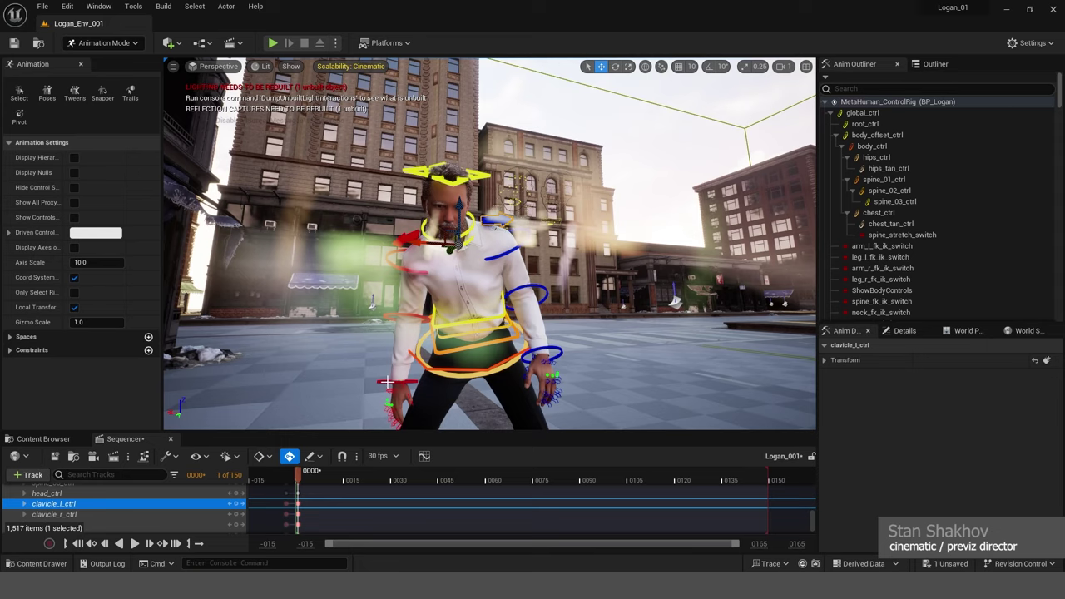
Rotate hand_r_fk_ctrl to set the right wrist's angle
click(54, 514)
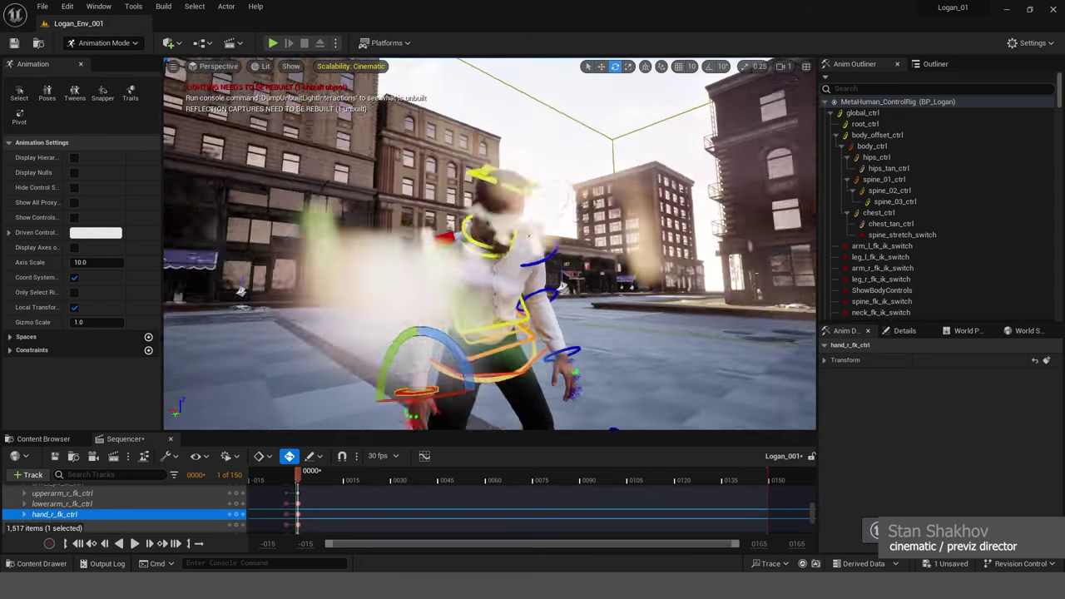
alt+drag(395, 365, 401, 365)
drag(400, 362, 401, 365)
right_drag(590, 326, 481, 326)
alt+drag(454, 325, 400, 321)
key(w)
scroll(421, 315, up, 3)
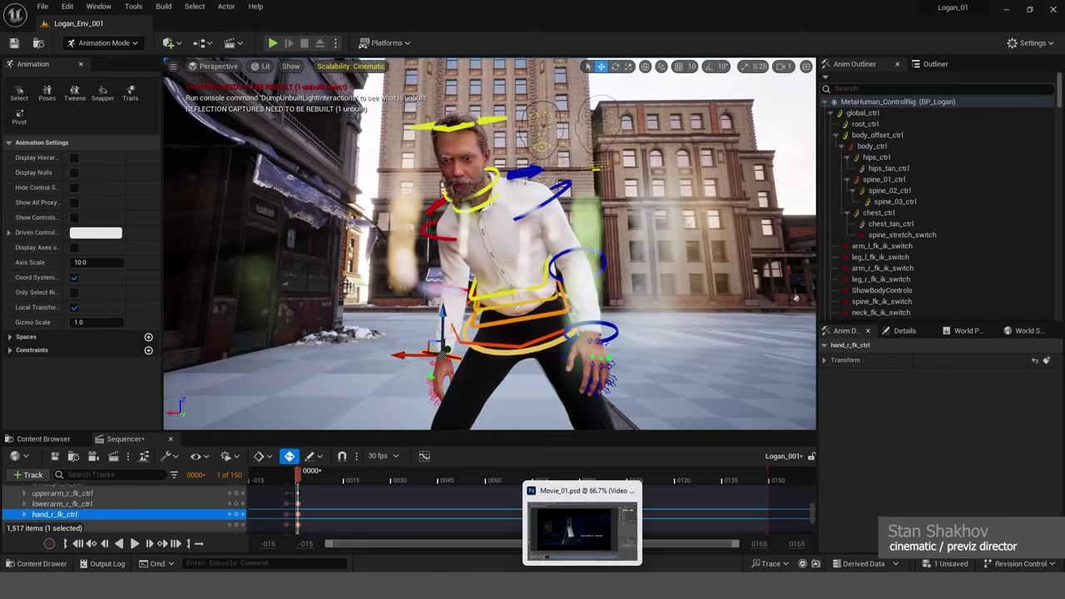
Check the reference clip and shift body_ctrl from a side view to match its balance
click(583, 569)
click(576, 567)
alt+drag(574, 310, 635, 271)
alt+drag(566, 283, 588, 282)
mouse_move(588, 281)
right_down()
mouse_move(608, 262)
mouse_move(601, 285)
right_up()
click(513, 244)
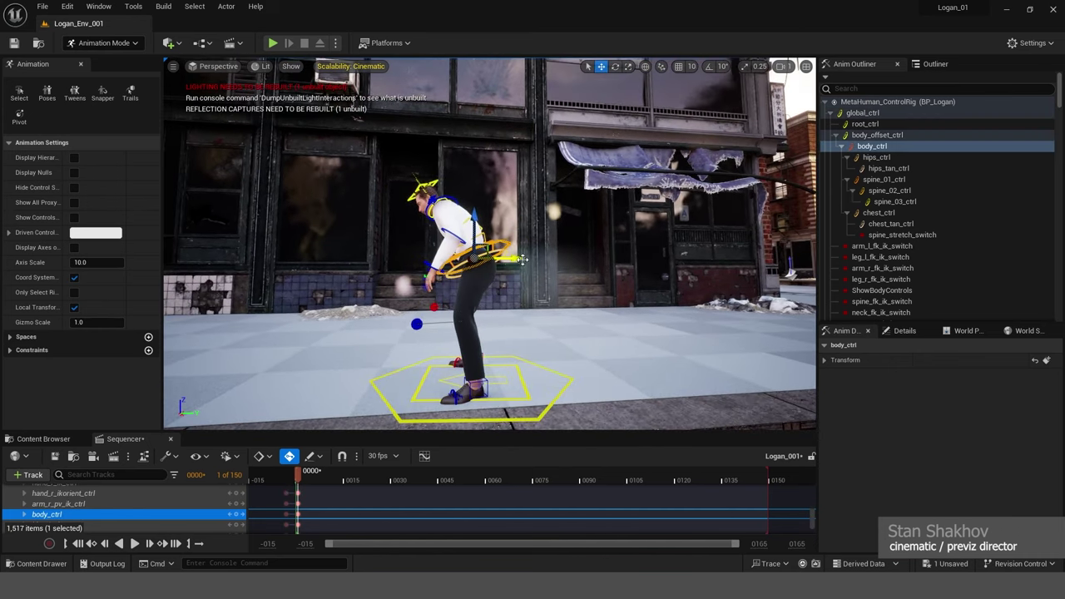
alt+drag(534, 268, 528, 239)
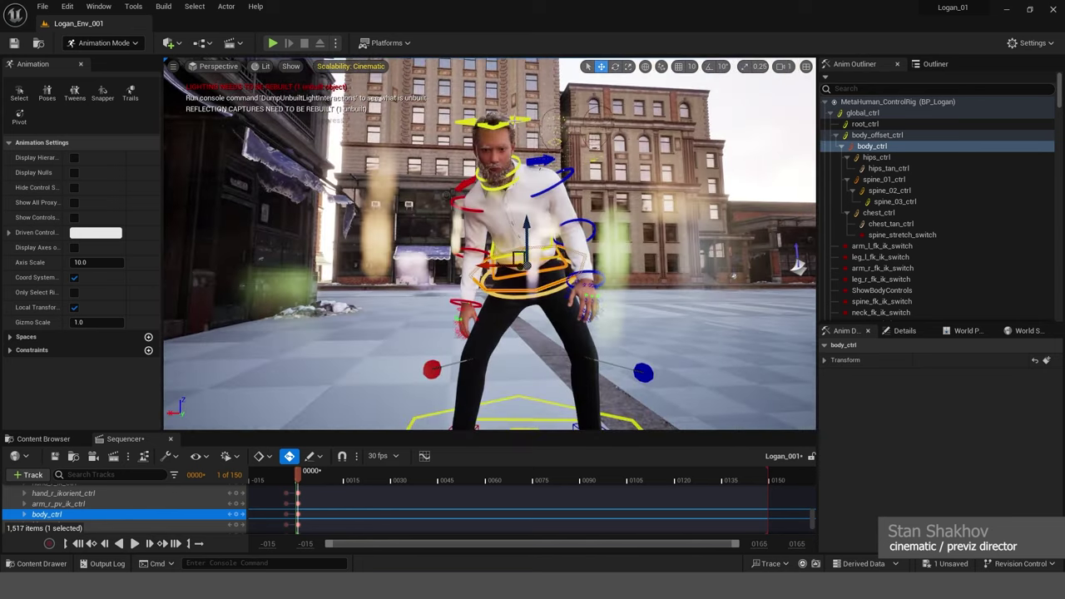
Rotate head_ctrl to refine the tilt of the face
click(483, 169)
key(e)
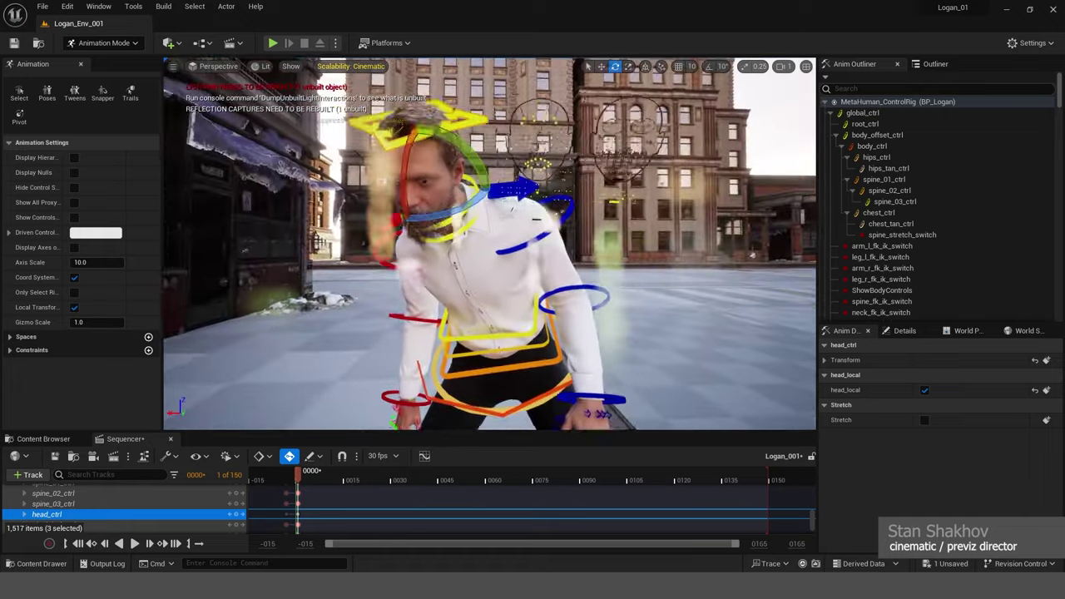
click(567, 179)
drag(549, 151, 549, 135)
right_drag(549, 135, 607, 153)
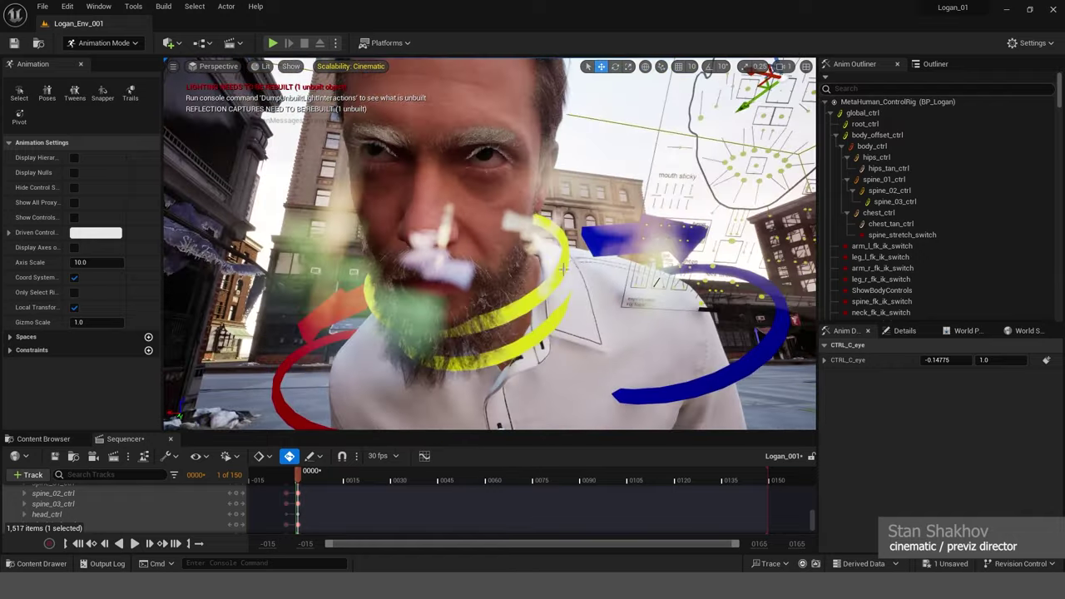
Move CTRL_C_eye on the facial control board to about 0.40, 0.94 to redirect the gaze
scroll(576, 260, down, 2)
drag(681, 110, 685, 109)
scroll(672, 246, down, 8)
mouse_move(672, 246)
right_down()
mouse_move(673, 274)
mouse_move(672, 246)
right_up()
middle_drag(673, 246, 673, 237)
scroll(673, 237, up, 4)
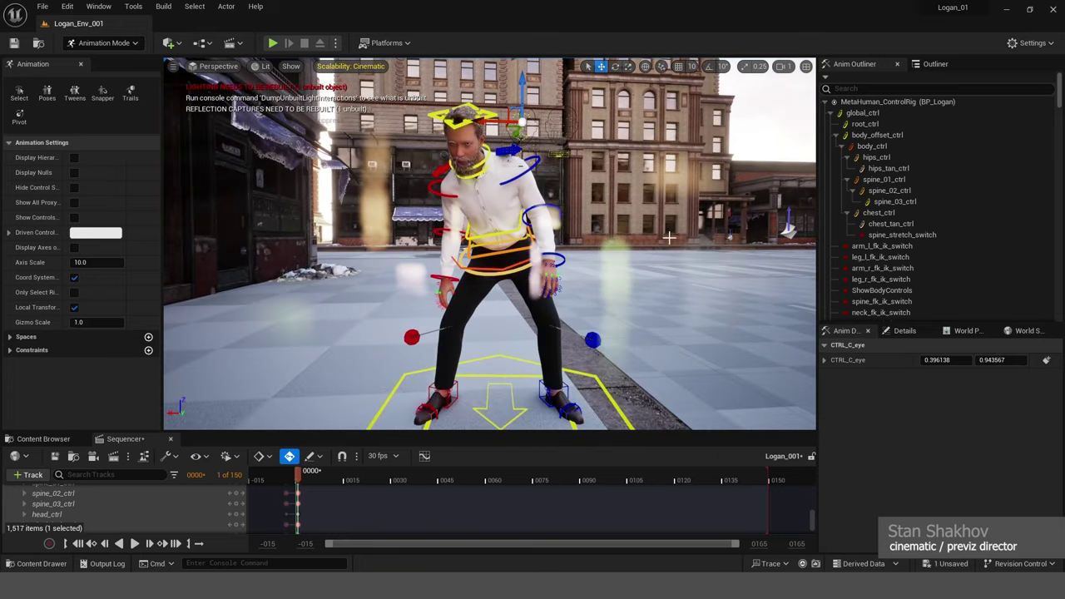
right_drag(673, 237, 669, 236)
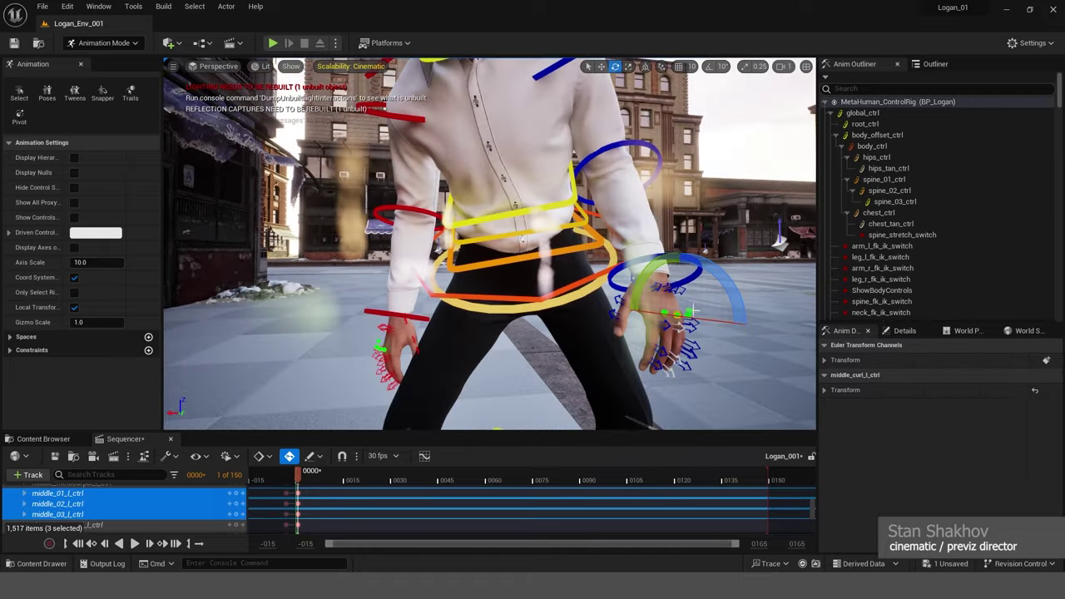
Rotate middle_curl_l_ctrl and the neighboring finger controls to relax the left hand's fingers
drag(733, 268, 688, 288)
key(w)
click(648, 314)
key(e)
alt+drag(690, 273, 613, 283)
click(595, 309)
mouse_move(613, 283)
alt+mouse_down()
mouse_move(584, 283)
mouse_move(594, 283)
alt+mouse_up()
Pose the left hand's remaining finger controls and rotate thumb_curl_l_ctrl to bend the thumb
drag(500, 261, 519, 274)
drag(518, 262, 517, 264)
click(516, 280)
drag(553, 326, 581, 326)
click(569, 260)
right_drag(530, 269, 527, 264)
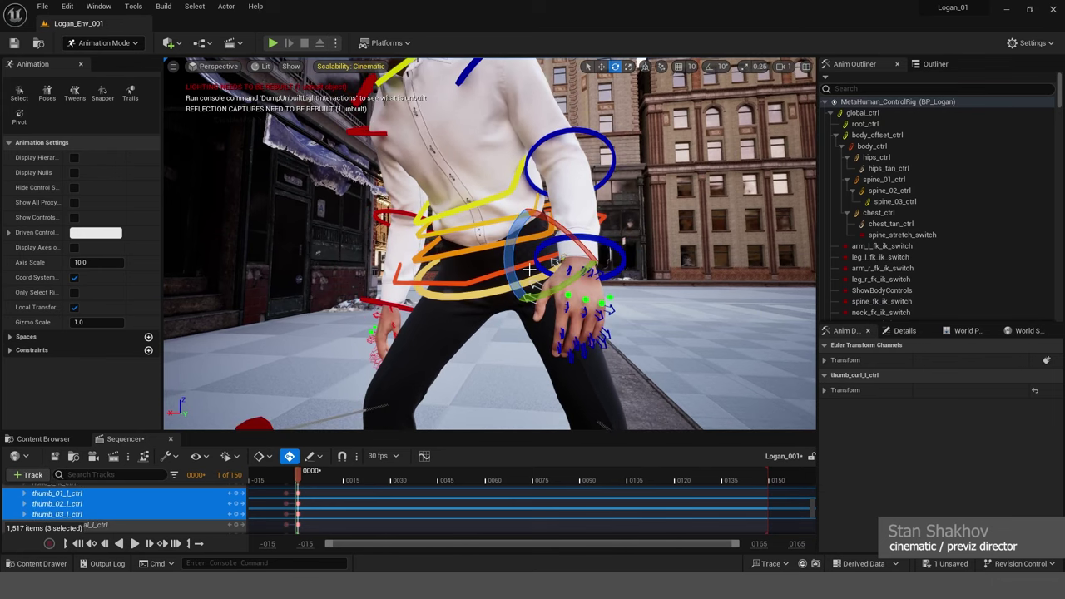
Refine the left thumb by adjusting thumb_03_l_ctrl and rotating thumb_01_l_ctrl
click(526, 318)
click(533, 305)
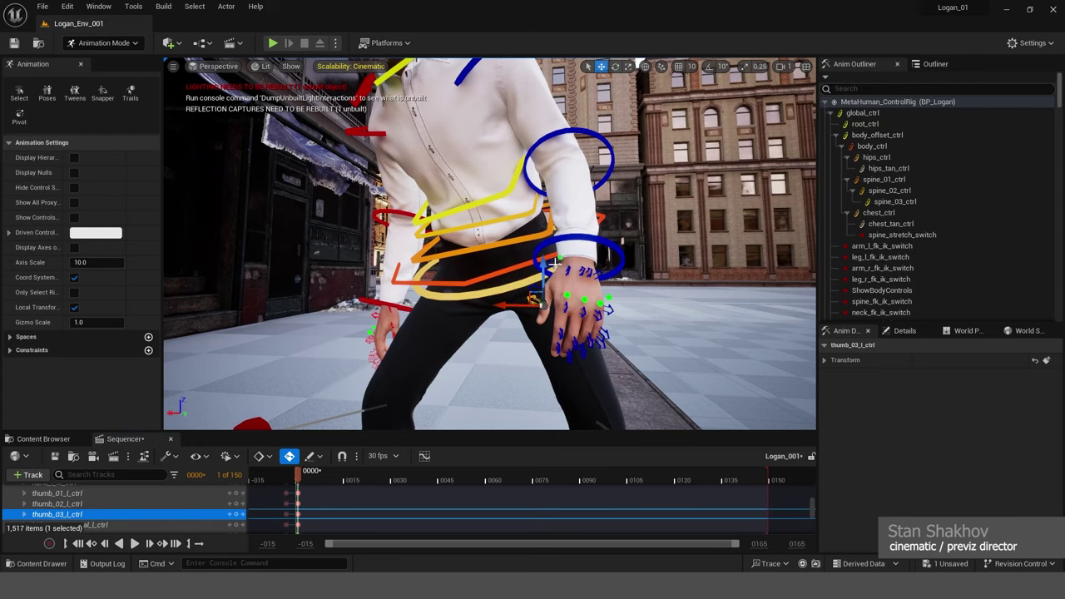
click(553, 264)
key(e)
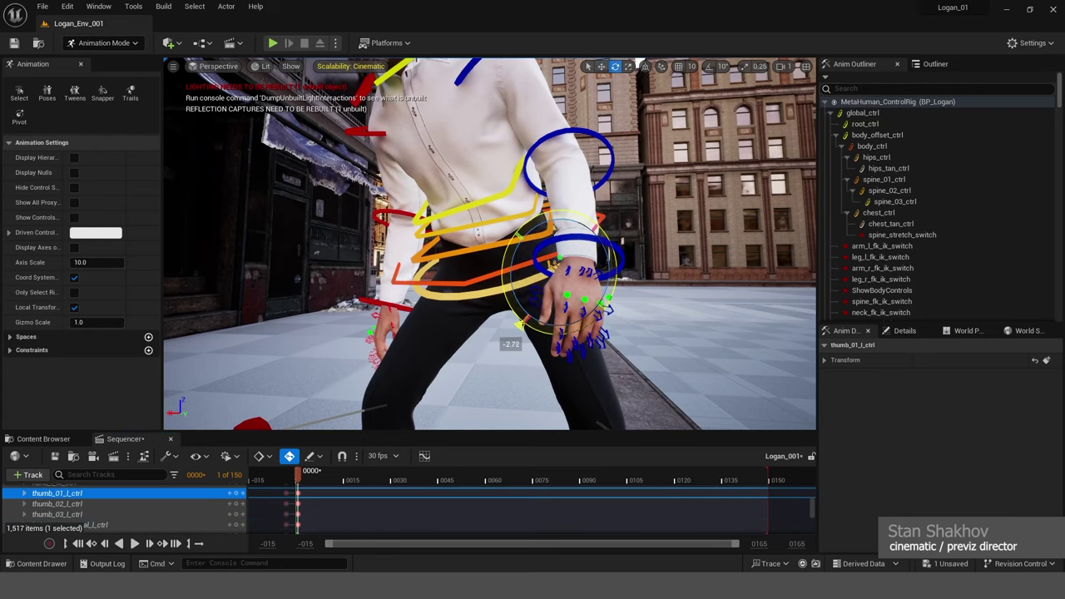
right_drag(723, 316, 723, 333)
key(s)
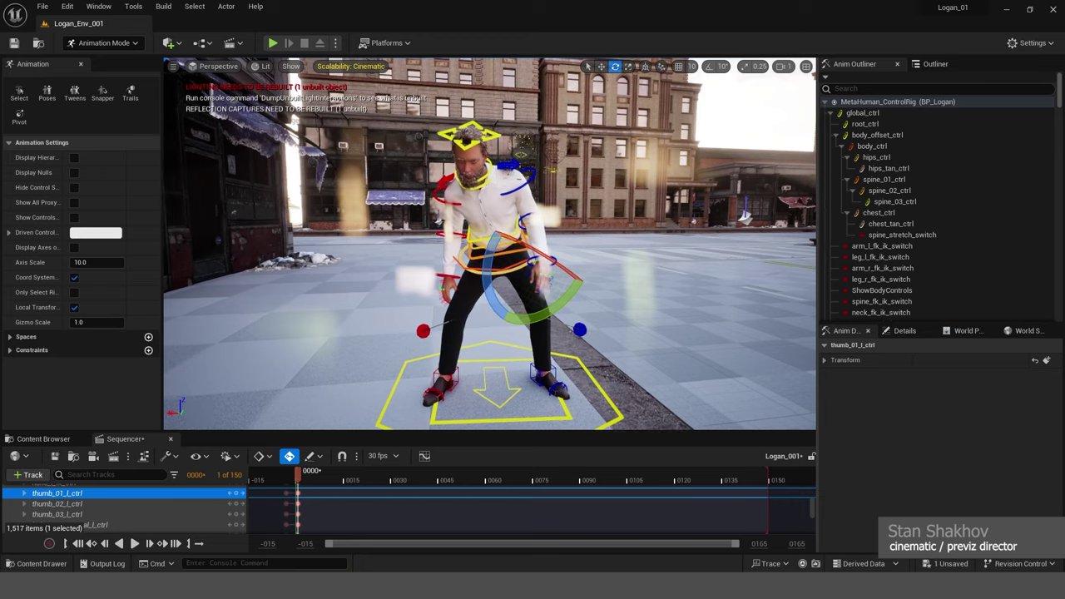
Adjust the right knee's pole vector control and slightly rotate the control at the hips
scroll(645, 224, up, 1)
alt+drag(644, 224, 499, 248)
click(432, 331)
key(w)
click(498, 267)
key(e)
drag(474, 204, 473, 199)
key(w)
mouse_move(614, 223)
alt+mouse_down()
mouse_move(665, 208)
mouse_move(587, 228)
mouse_move(599, 218)
mouse_move(582, 239)
mouse_move(537, 237)
mouse_move(607, 239)
alt+mouse_up()
Adjust the left foot's IK control, clear the selection, and compare the pose with the reference clip in Photoshop
click(520, 397)
alt+drag(520, 396, 487, 390)
alt+drag(601, 321, 500, 321)
alt+drag(583, 391, 441, 391)
key(e)
key(w)
key(Escape)
mouse_move(583, 586)
click(582, 526)
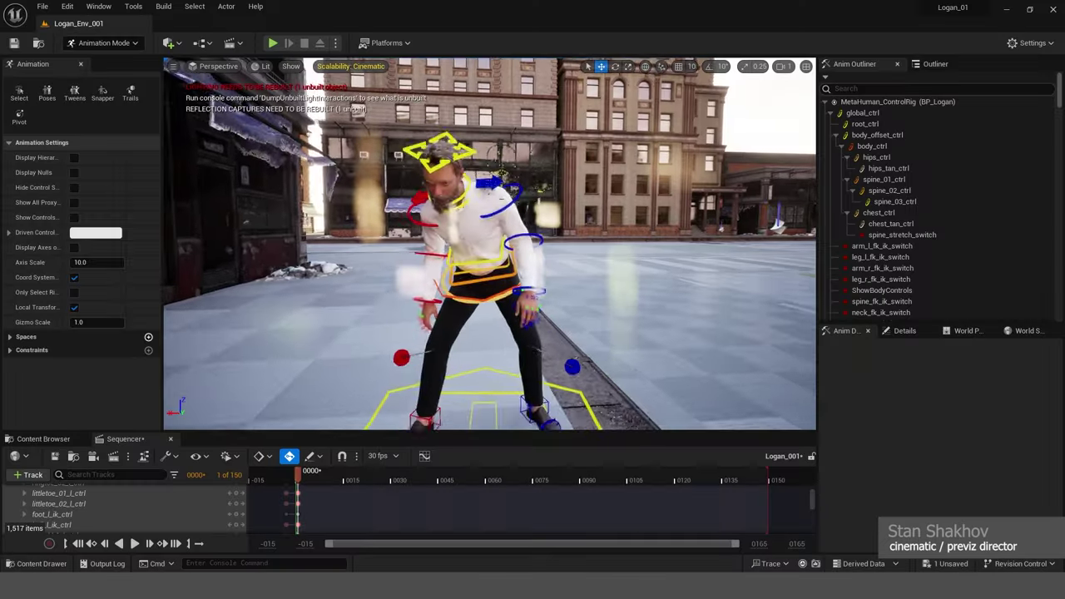
Adjust CTRL_C_eye on the face control board to redirect the character's gaze
scroll(490, 242, up, 5)
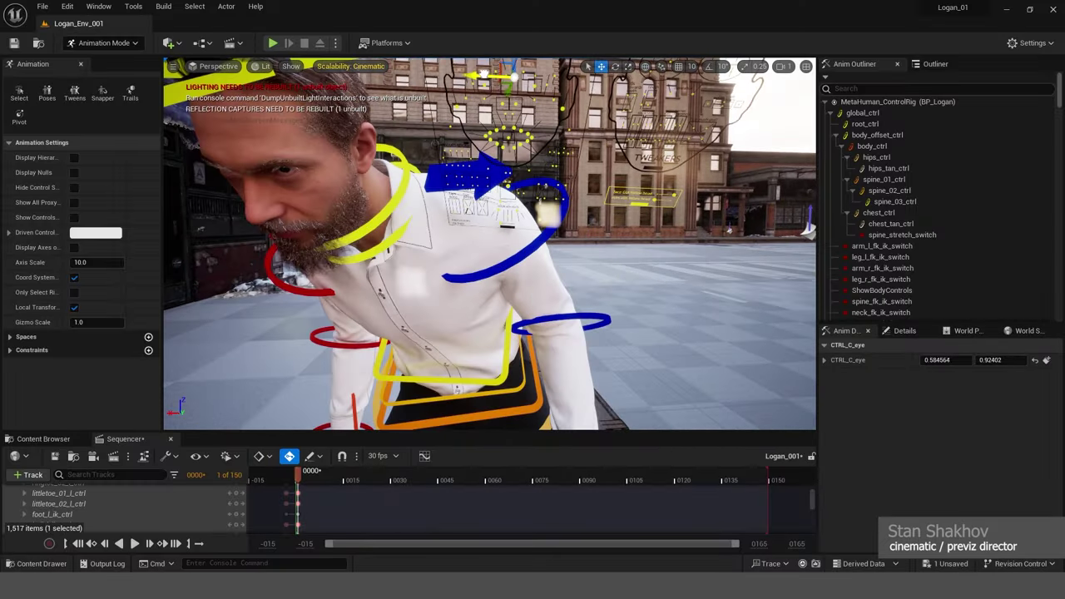
drag(485, 75, 483, 76)
scroll(652, 321, down, 8)
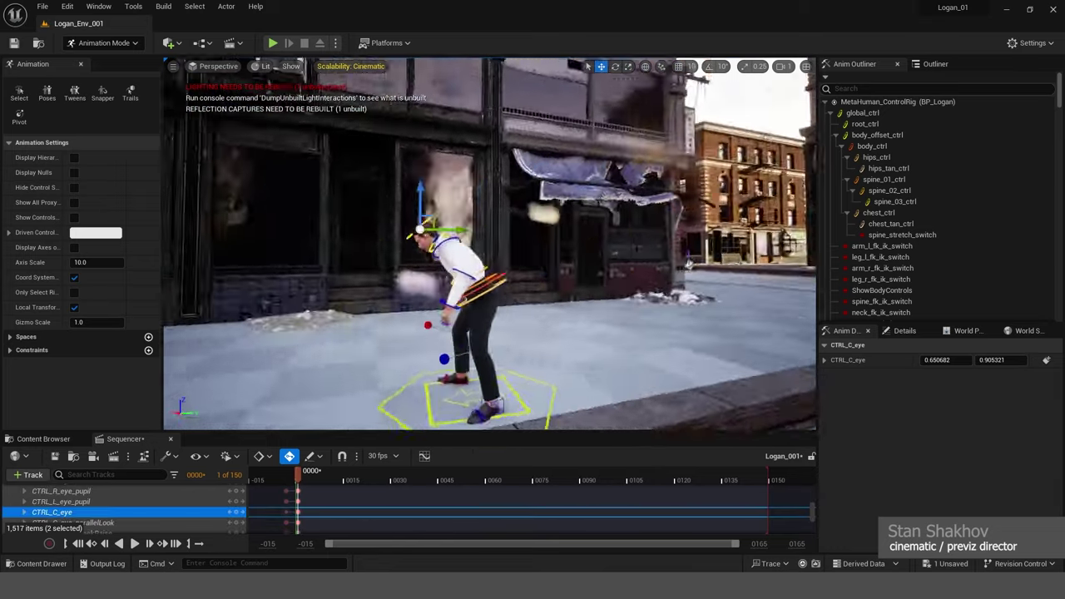
Pose the right thumb by rotating thumb_01_r_ctrl, thumb_02_r_ctrl and the control at the thumb's tip
mouse_move(432, 264)
alt+mouse_down()
mouse_move(358, 265)
mouse_move(433, 265)
alt+mouse_up()
right_drag(433, 264, 525, 296)
scroll(564, 298, up, 6)
alt+drag(564, 297, 556, 254)
click(394, 348)
key(e)
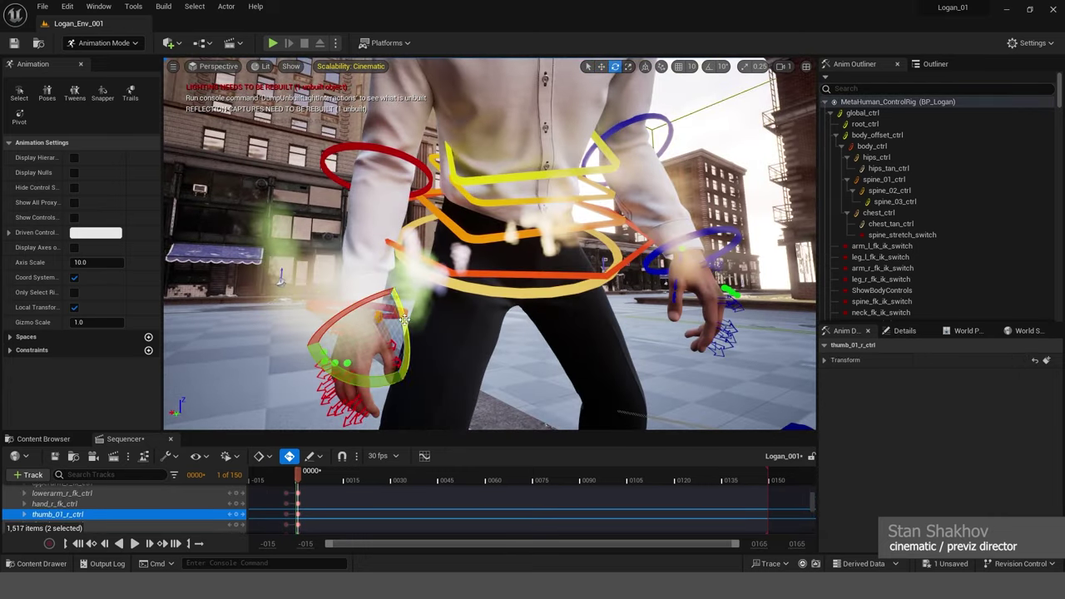
click(388, 343)
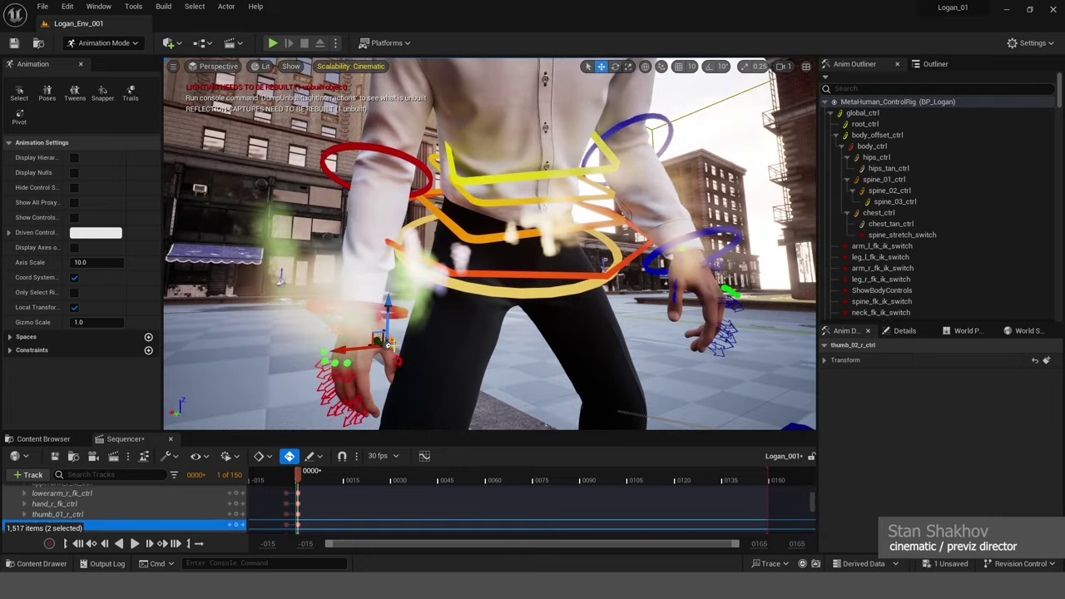
click(399, 362)
key(e)
drag(413, 330, 414, 332)
key(w)
Adjust the right hand's fingers by rotating middle_curl_r_ctrl and ring_curl_r_ctrl, and clear the selection
click(377, 320)
key(e)
drag(371, 374, 383, 359)
alt+drag(379, 348, 408, 350)
click(431, 315)
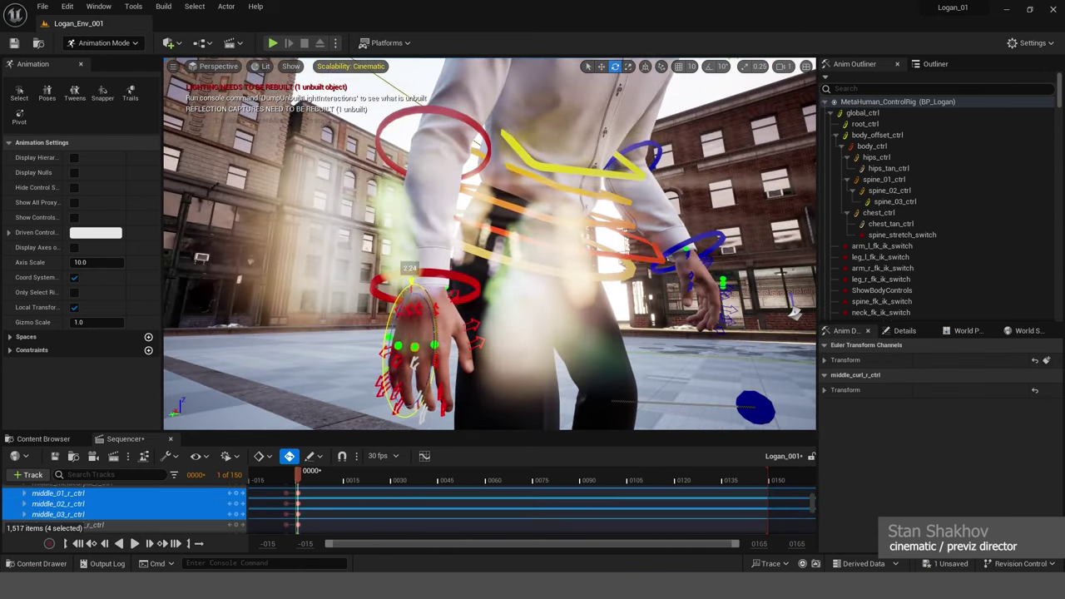
click(399, 337)
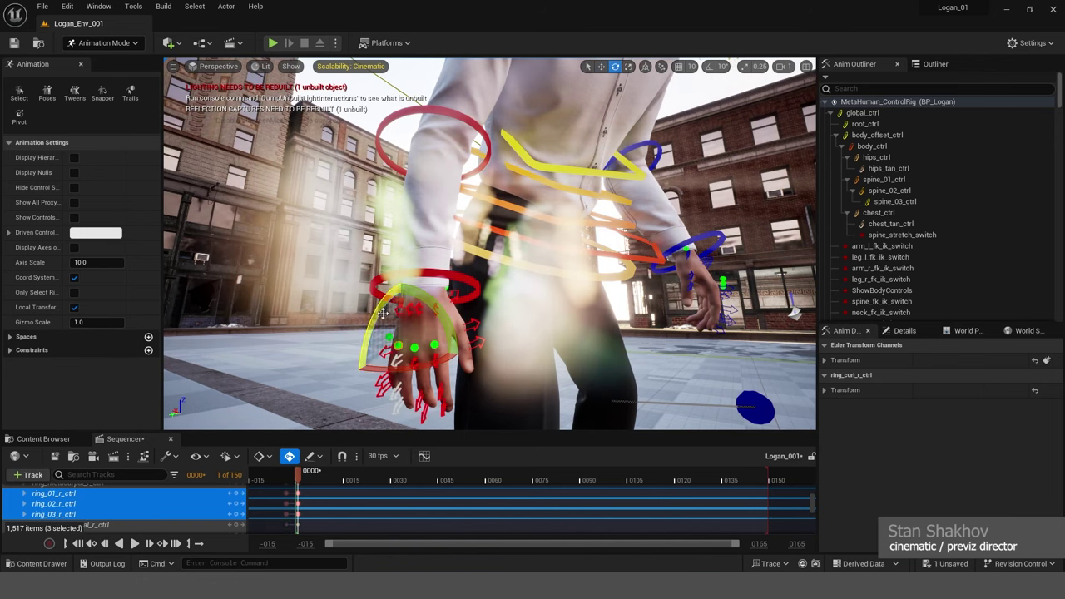
alt+drag(487, 316, 495, 315)
key(Escape)
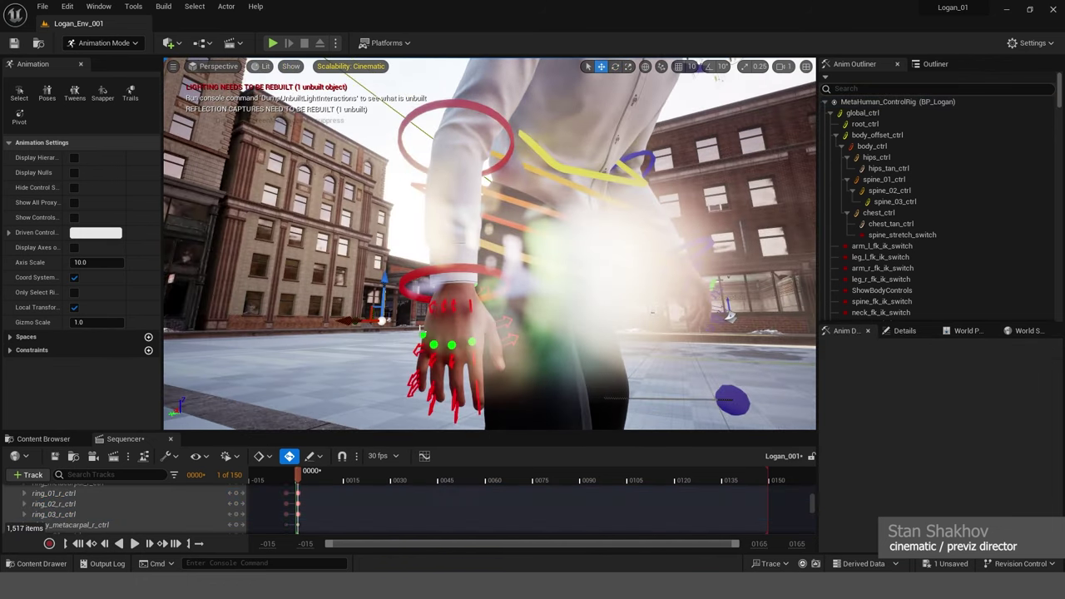
Bend the right little finger with pinky_curl_r_ctrl and rotate pinky_metacarpal_r_ctrl
click(421, 333)
key(e)
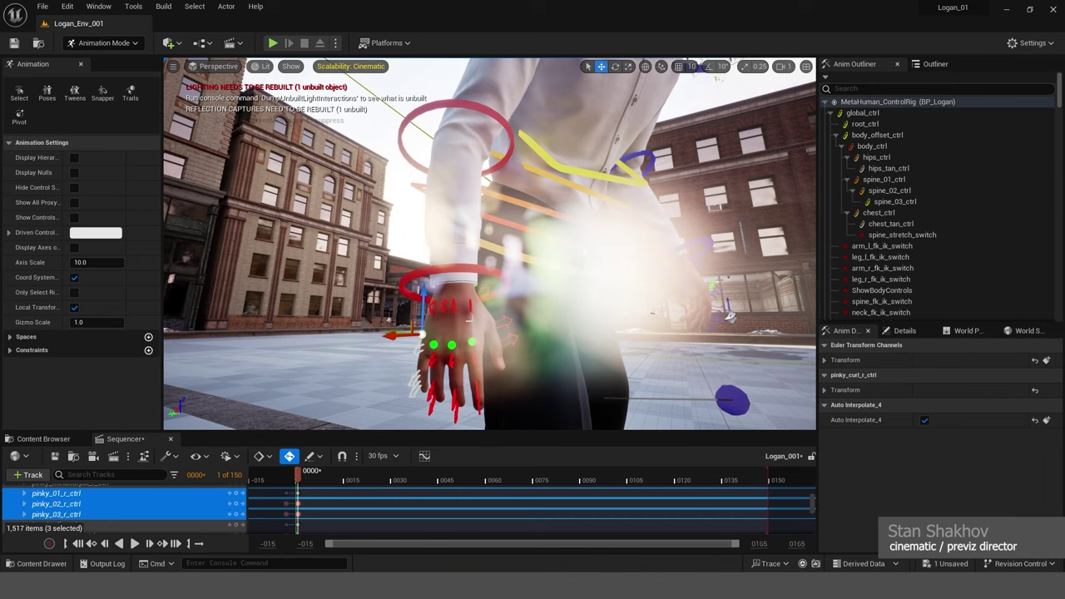
click(436, 311)
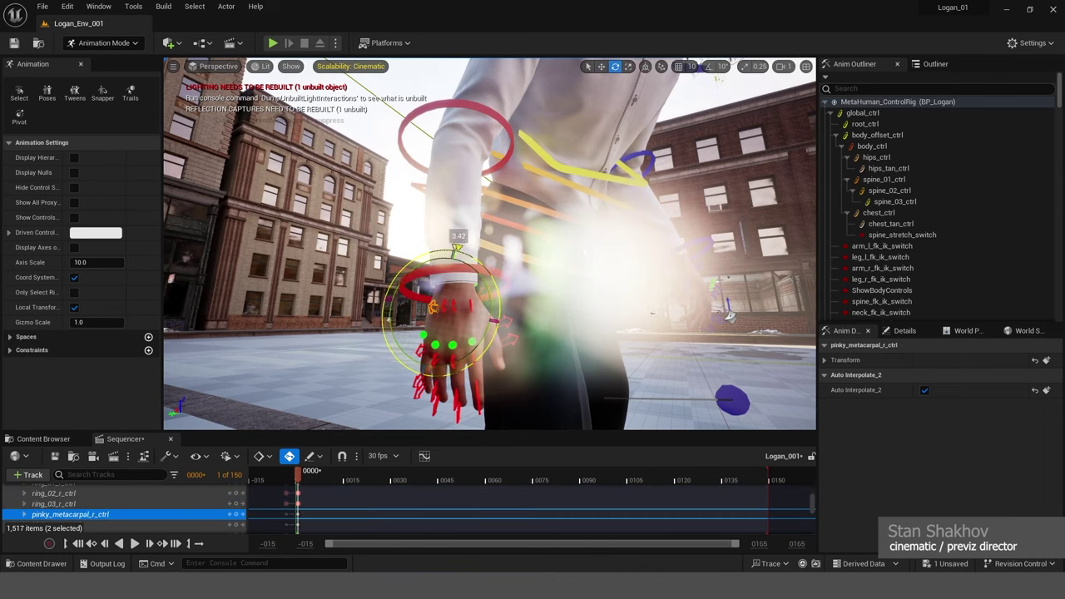
key(w)
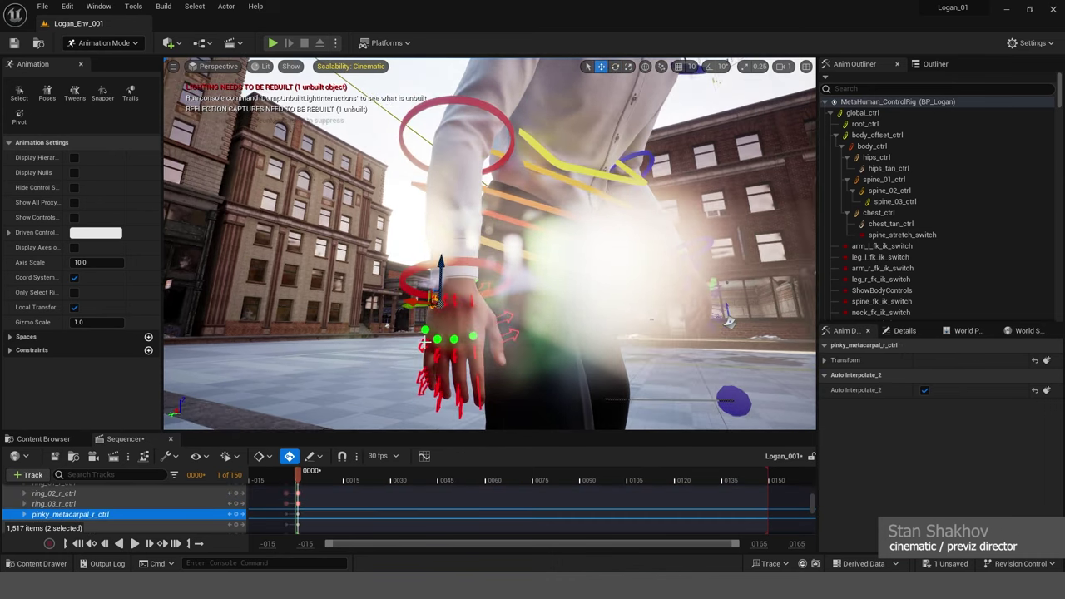
Refine the right little finger's bend and spread with further rotations of pinky_curl_r_ctrl and pinky_metacarpal_r_ctrl
click(450, 329)
key(e)
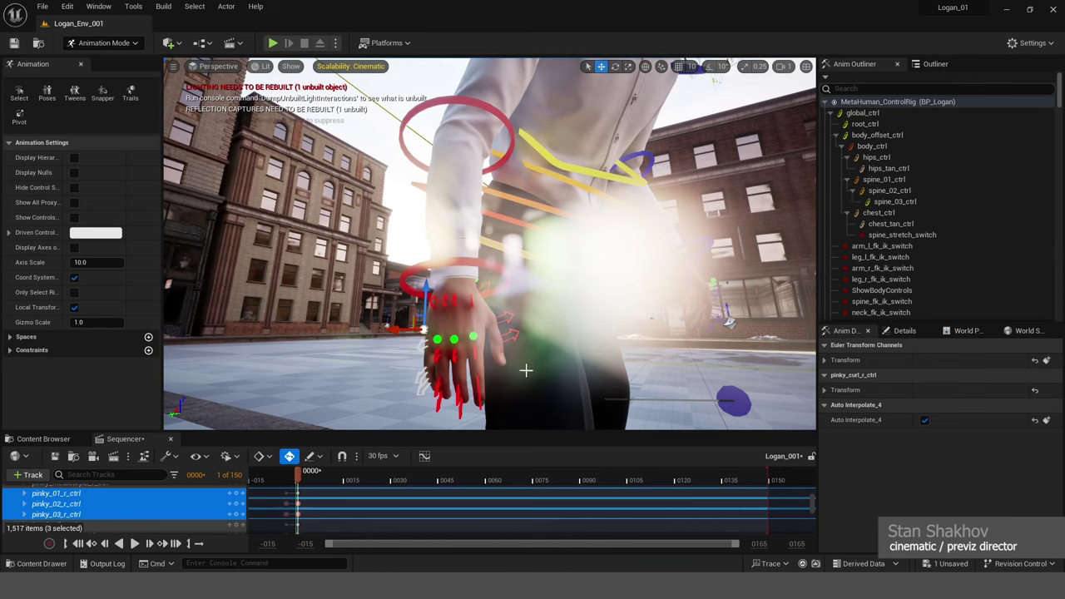
right_drag(532, 372, 558, 366)
key(e)
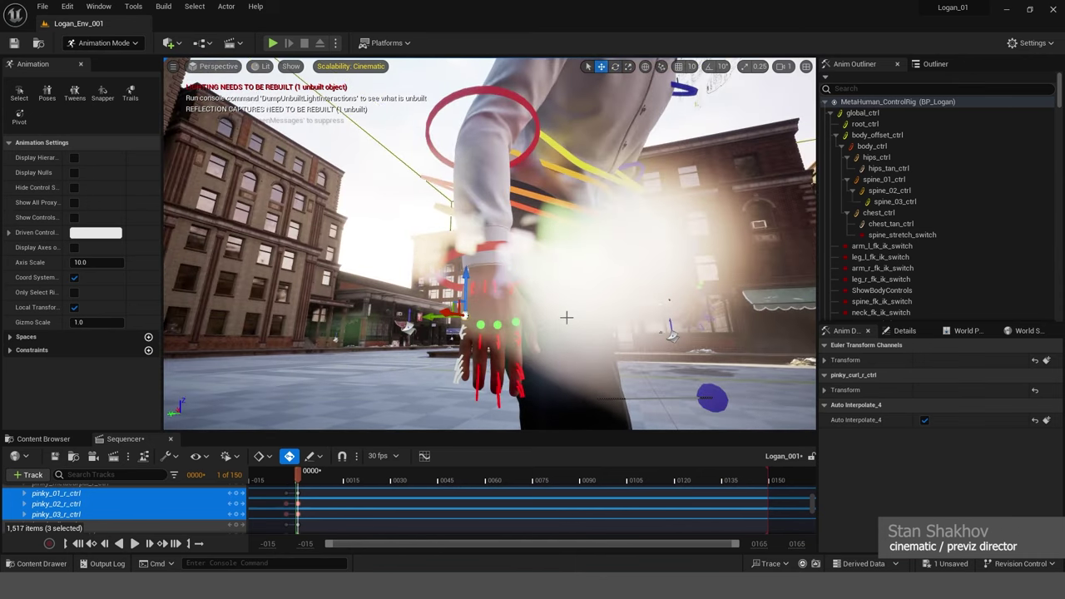
right_drag(555, 320, 566, 320)
click(438, 328)
key(e)
click(441, 303)
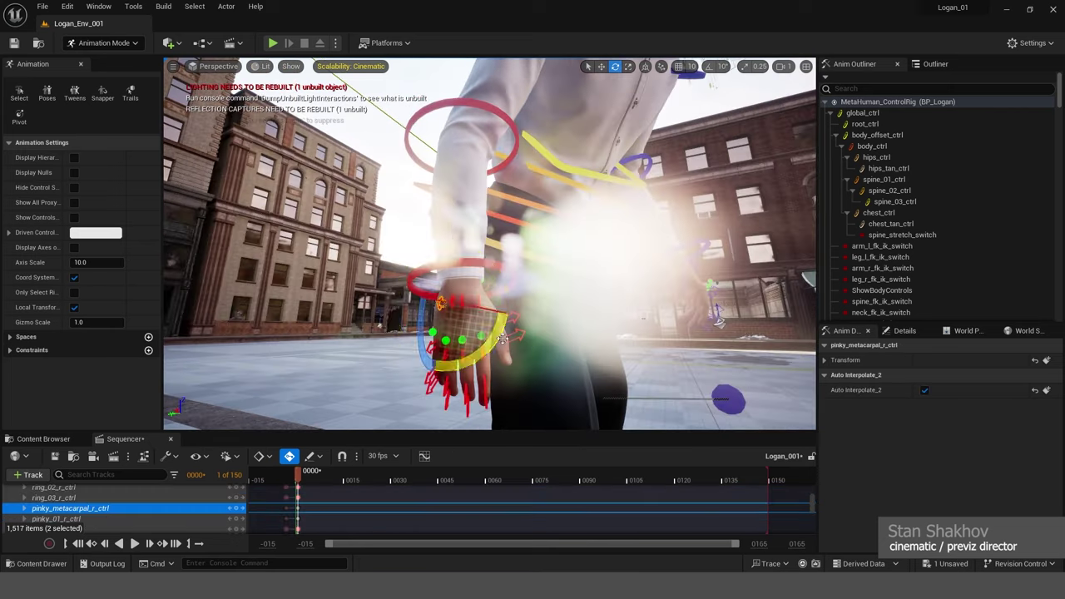
Rotate hand_r_fk_ctrl to refine the angle of the right wrist, checking it from the front and behind
right_drag(491, 299, 533, 308)
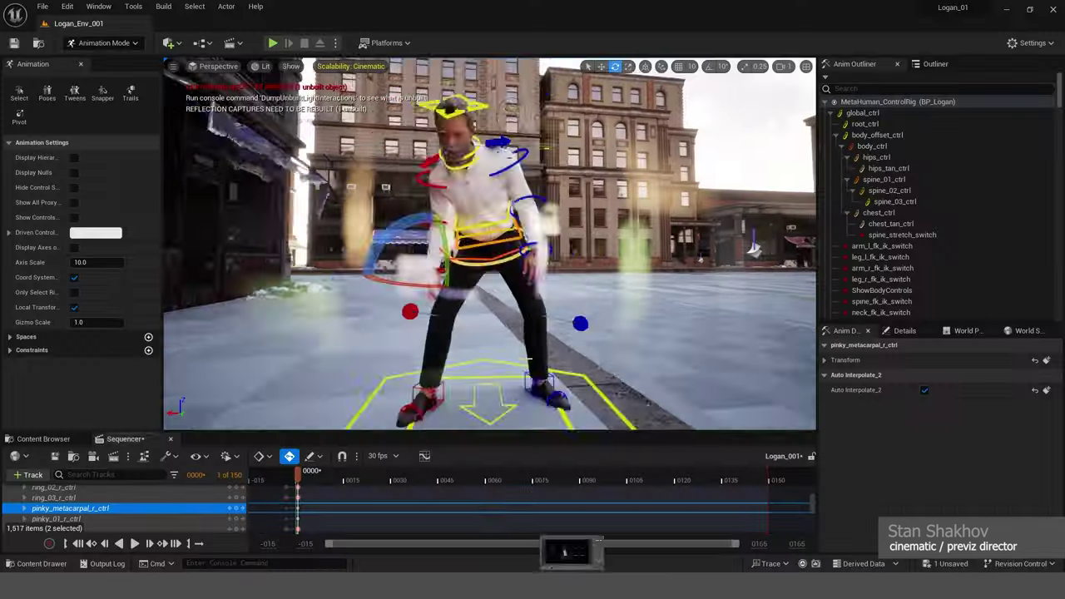
scroll(490, 241, up, 5)
click(397, 284)
alt+drag(397, 284, 419, 274)
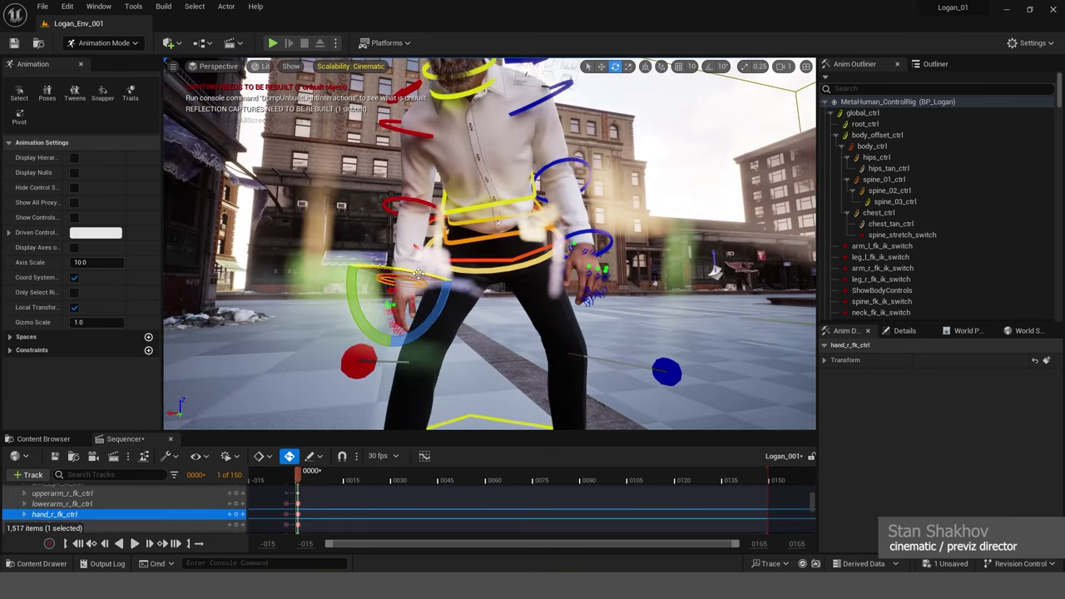
alt+drag(466, 327, 585, 332)
key(e)
alt+drag(595, 253, 613, 252)
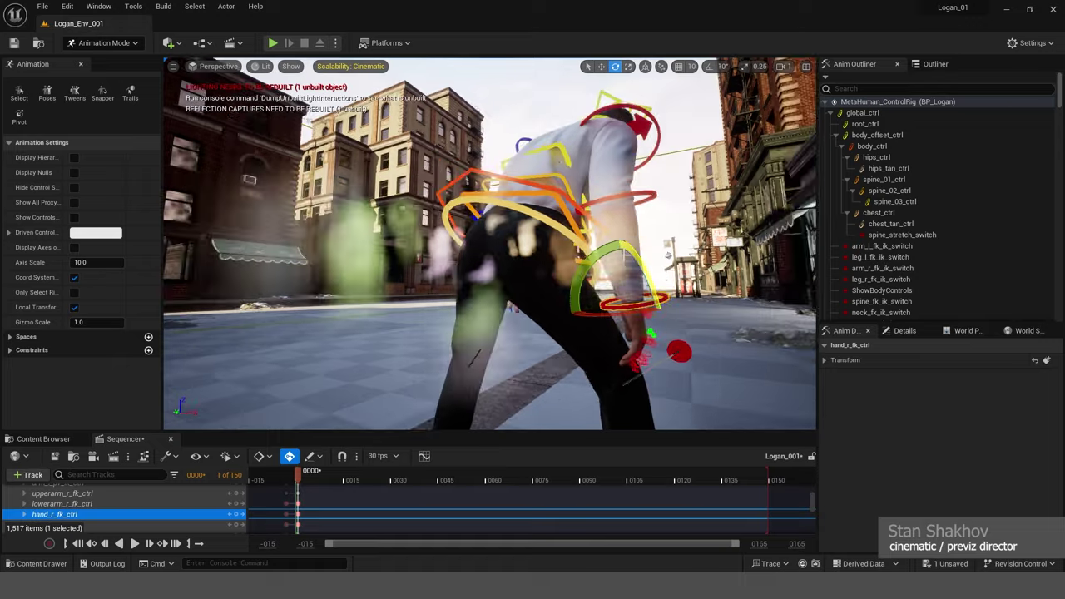
Examine the character's pose and the right hand from several angles and distances
key(w)
alt+drag(466, 288, 582, 287)
scroll(509, 287, down, 8)
scroll(508, 287, up, 6)
scroll(509, 288, up, 6)
mouse_move(508, 287)
alt+mouse_down()
mouse_move(566, 287)
mouse_move(521, 287)
alt+mouse_up()
scroll(508, 287, down, 10)
scroll(509, 287, up, 6)
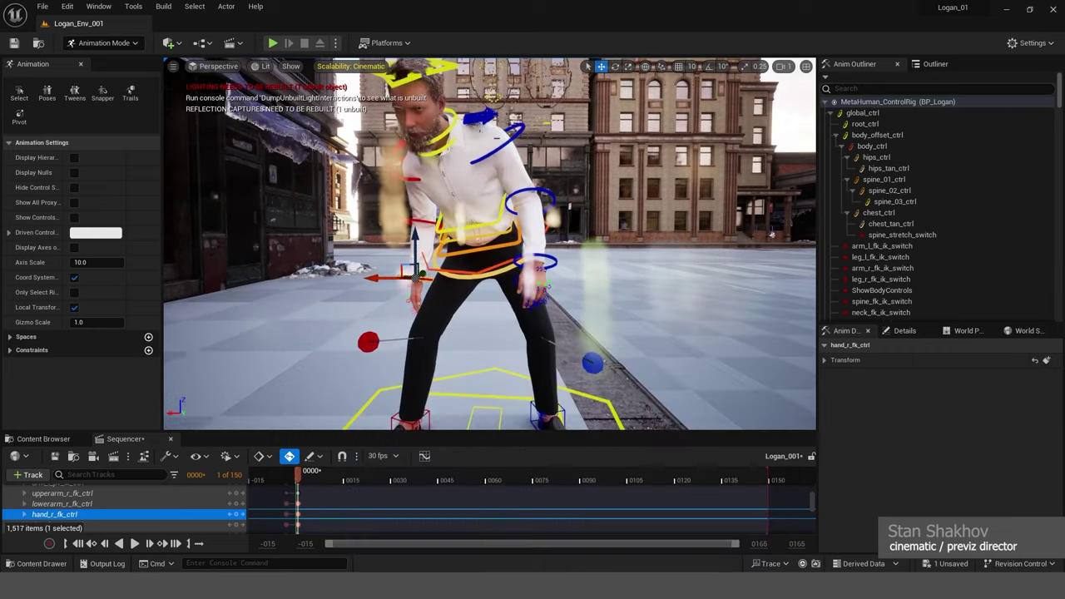
Adjust the left hand's ring_01_l_ctrl and rotate middle_curl_l_ctrl to refine the finger bend
alt+drag(540, 296, 574, 283)
scroll(541, 297, up, 4)
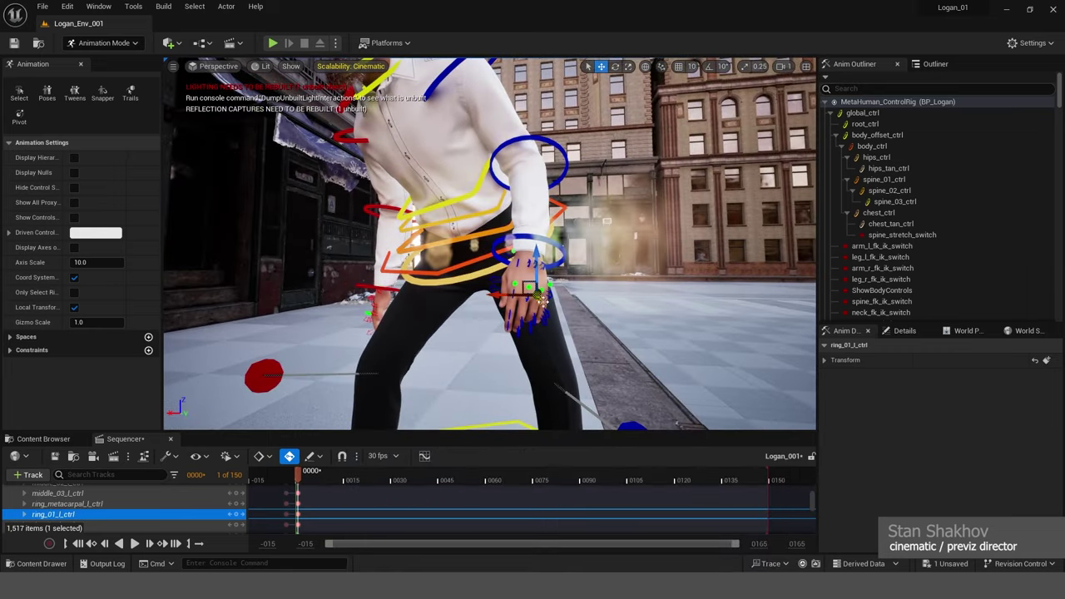
key(w)
scroll(524, 354, up, 5)
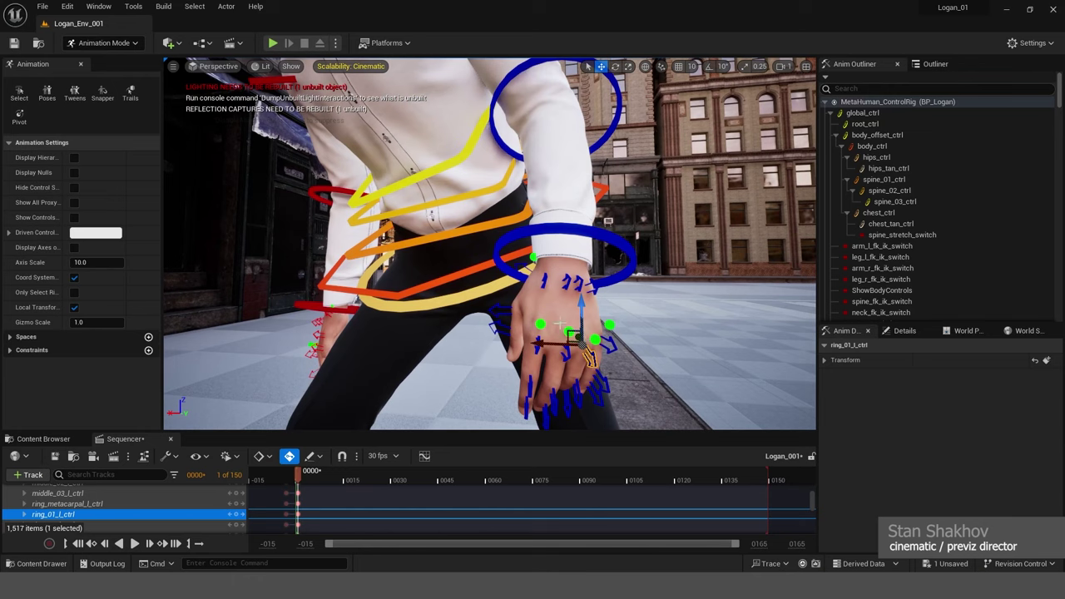
click(569, 331)
key(e)
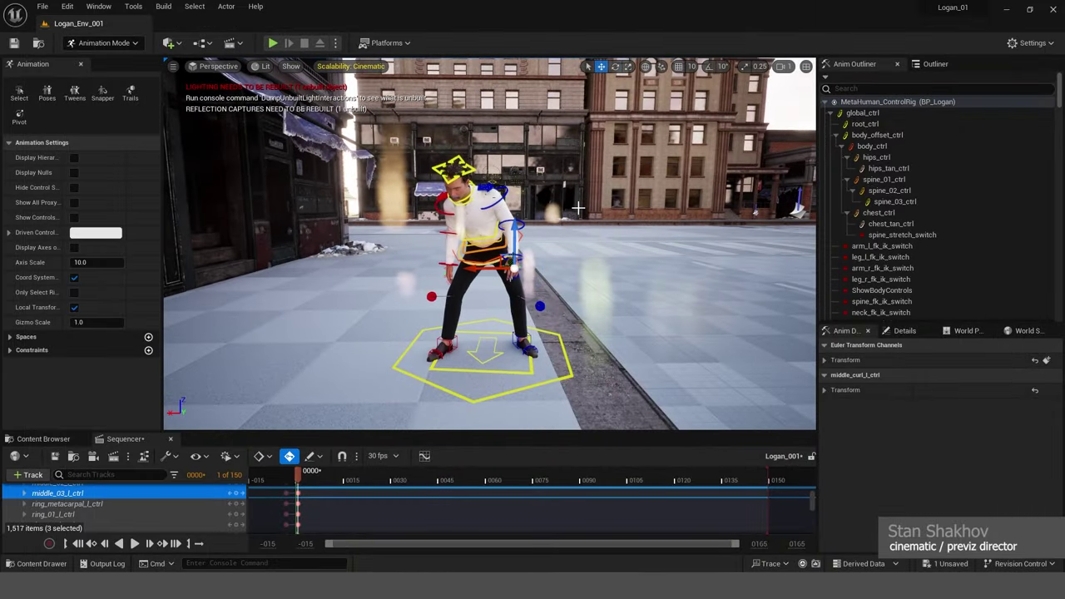
Clear the control selection, examine the full-body pose, and compare it with the standing character in the reference clip in Photoshop
scroll(580, 210, up, 4)
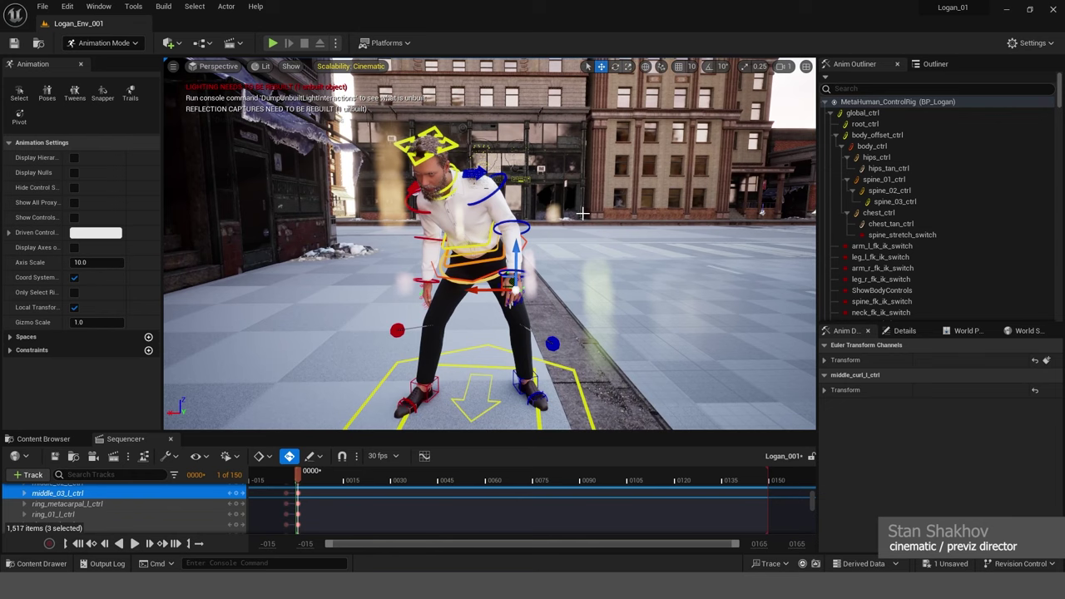
click(580, 212)
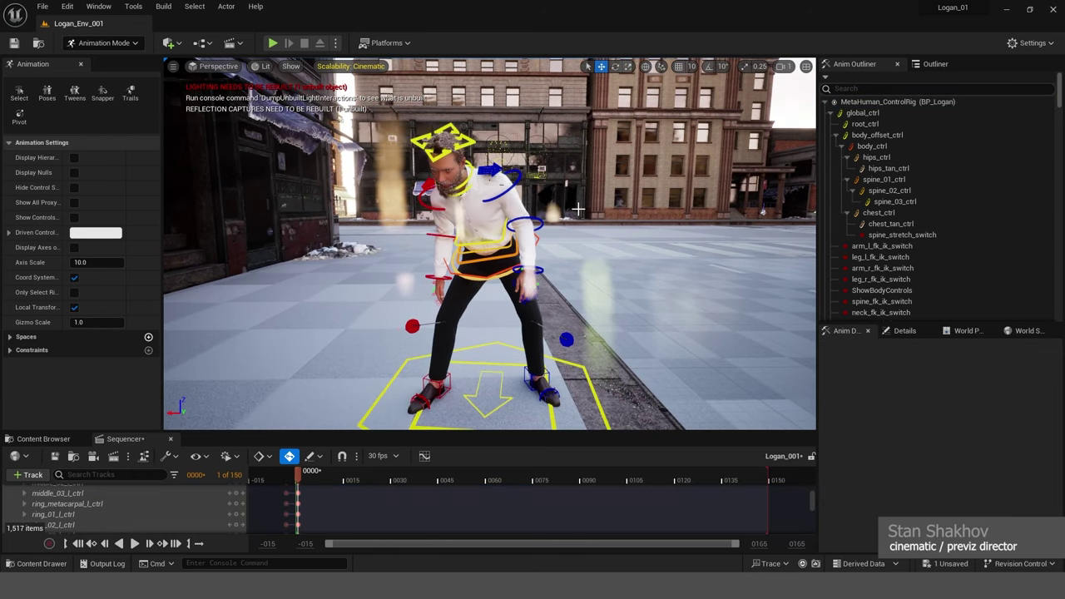
alt+drag(578, 209, 625, 218)
scroll(625, 218, down, 4)
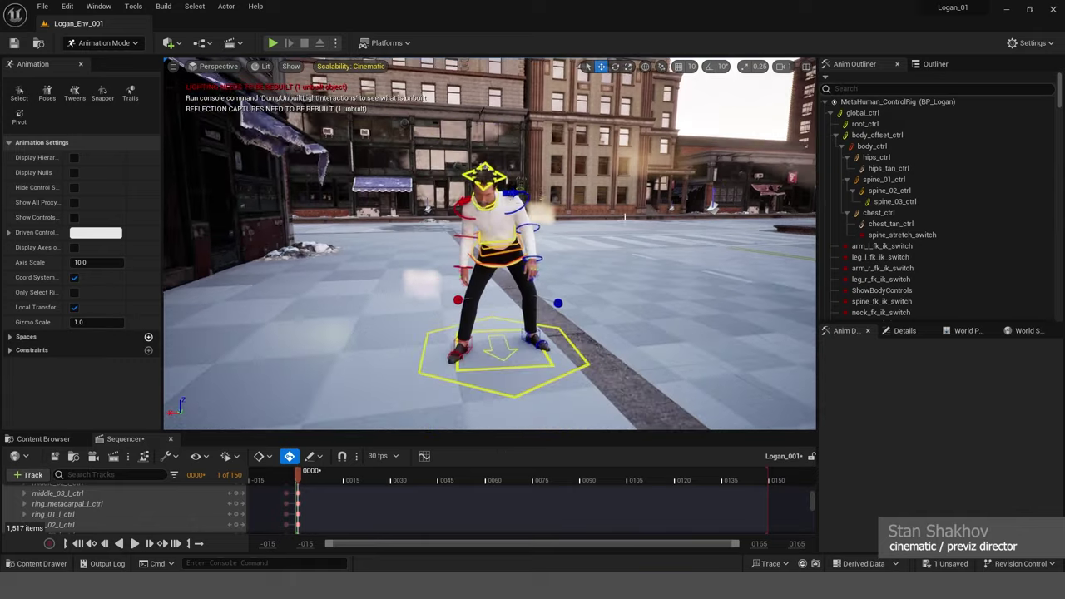
right_drag(624, 218, 670, 197)
mouse_move(582, 211)
alt+mouse_down()
mouse_move(454, 215)
mouse_move(583, 215)
alt+mouse_up()
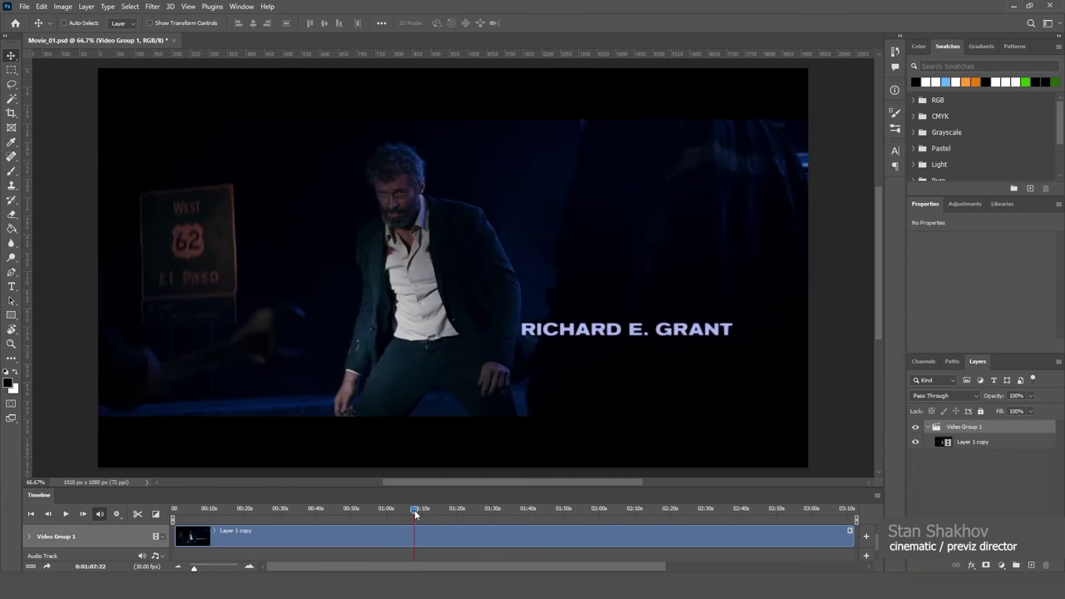
drag(415, 510, 425, 515)
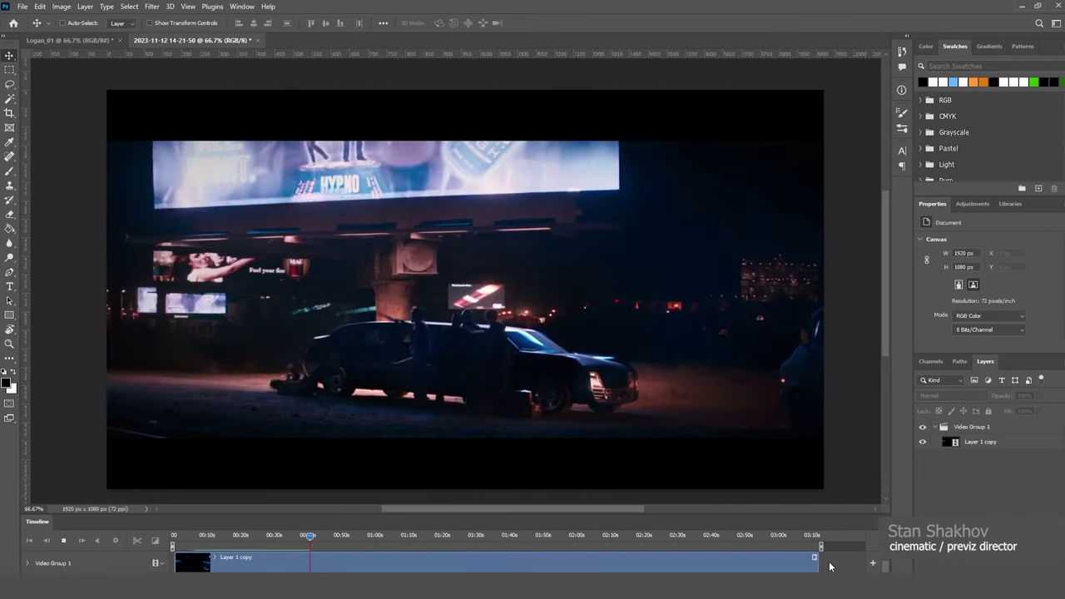